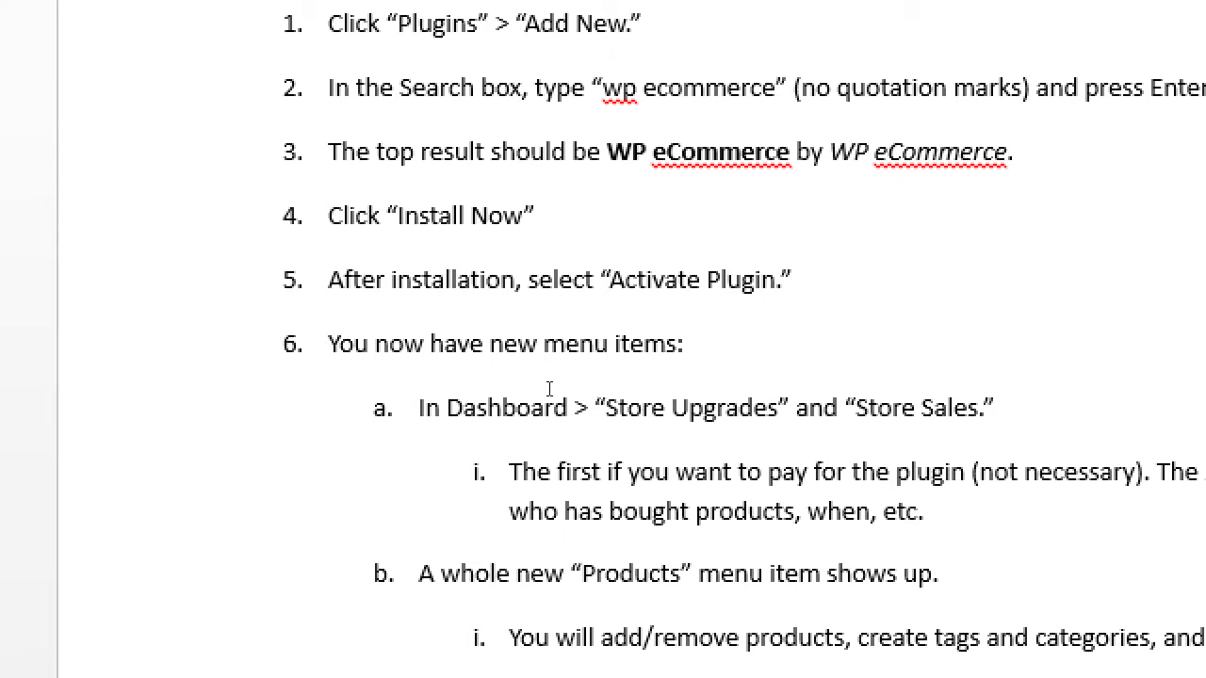
Scroll the Word outline, minimize Word, and bring the WordPress Plugins page to the front
scroll(550, 389, "down", 3)
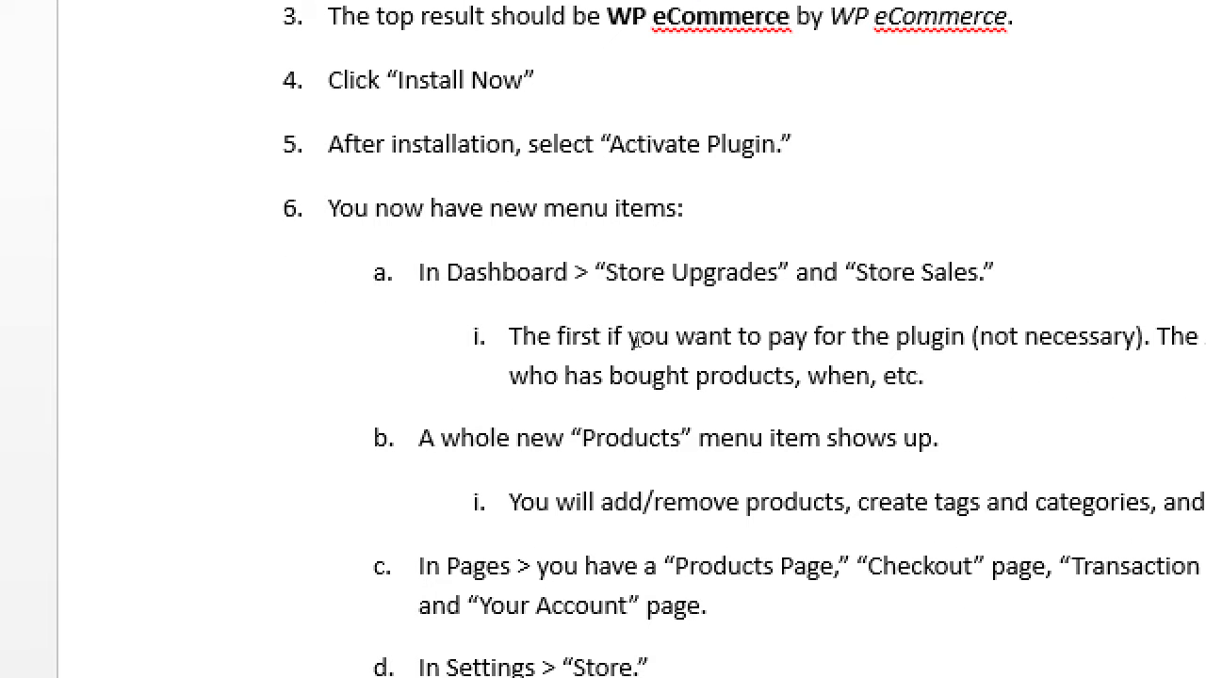
scroll(801, 352, "down", 1)
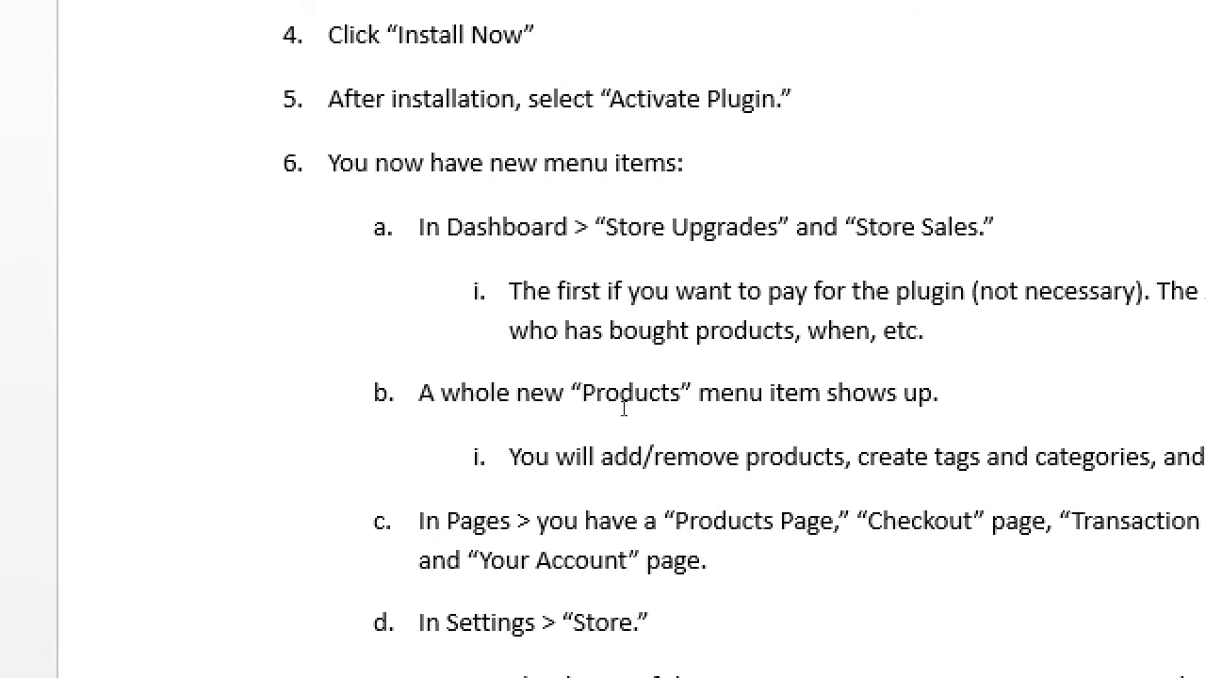
scroll(627, 405, "down", 1)
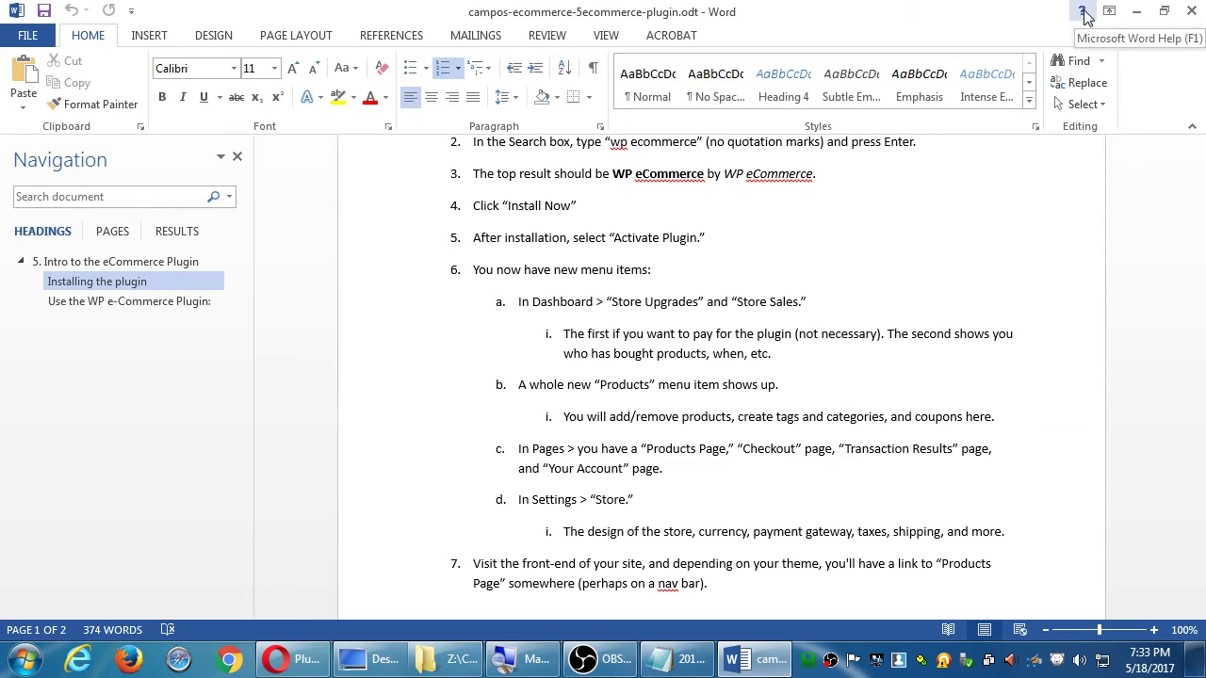
left_click(1137, 10)
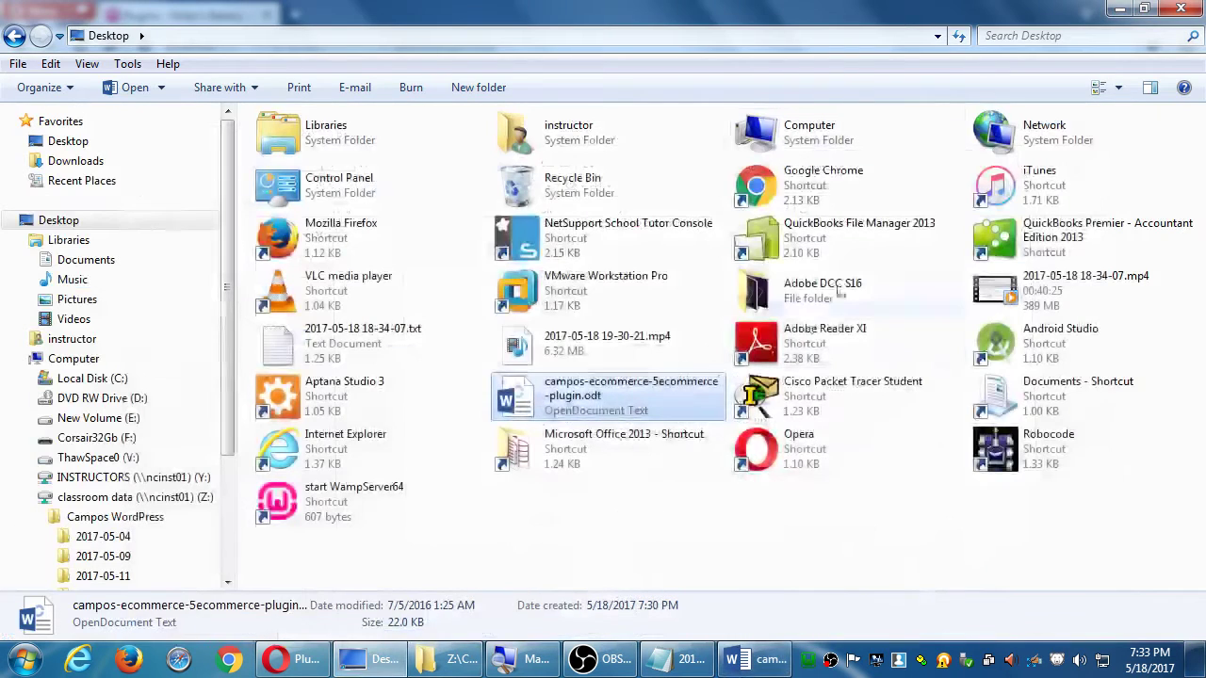
left_click(267, 662)
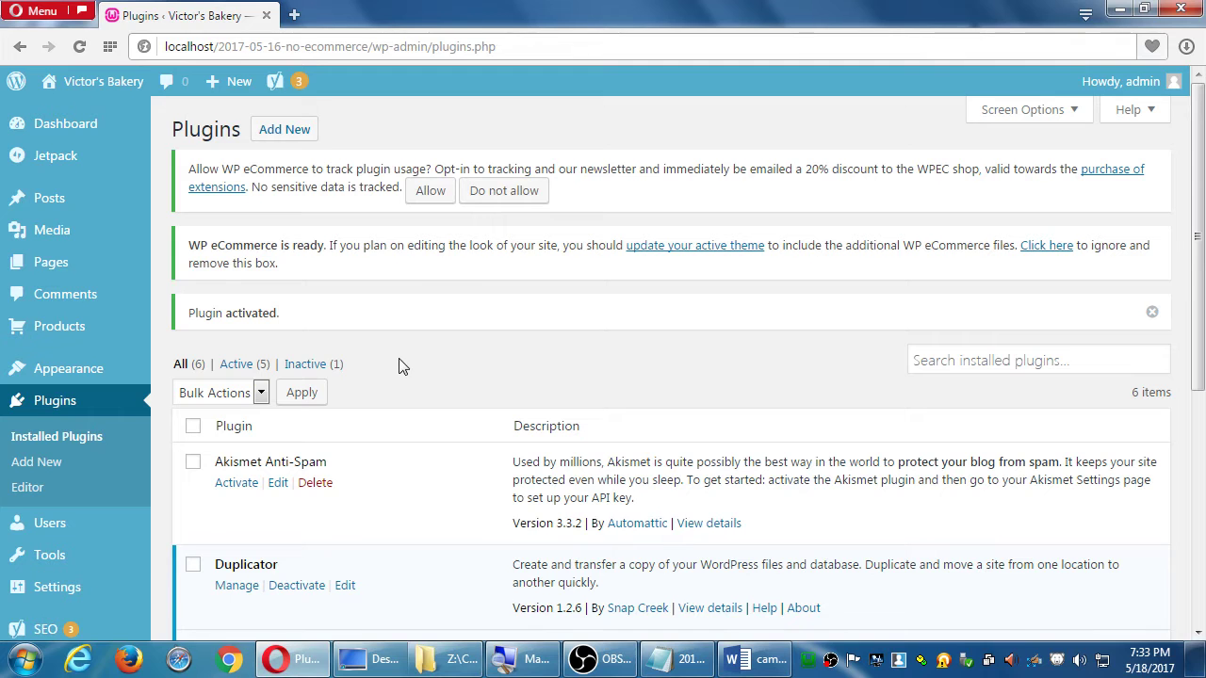
On the Dashboard, review the widgets and dismiss the Welcome to WordPress panel
left_click(94, 131)
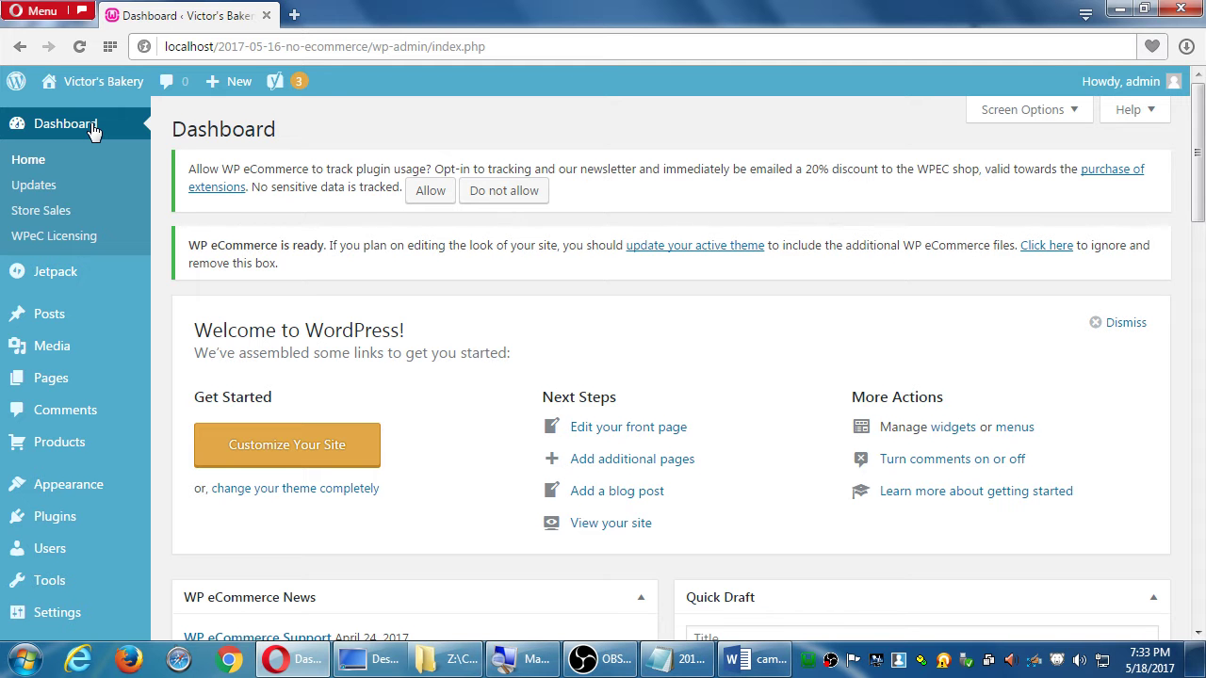
scroll(292, 231, "down", 5)
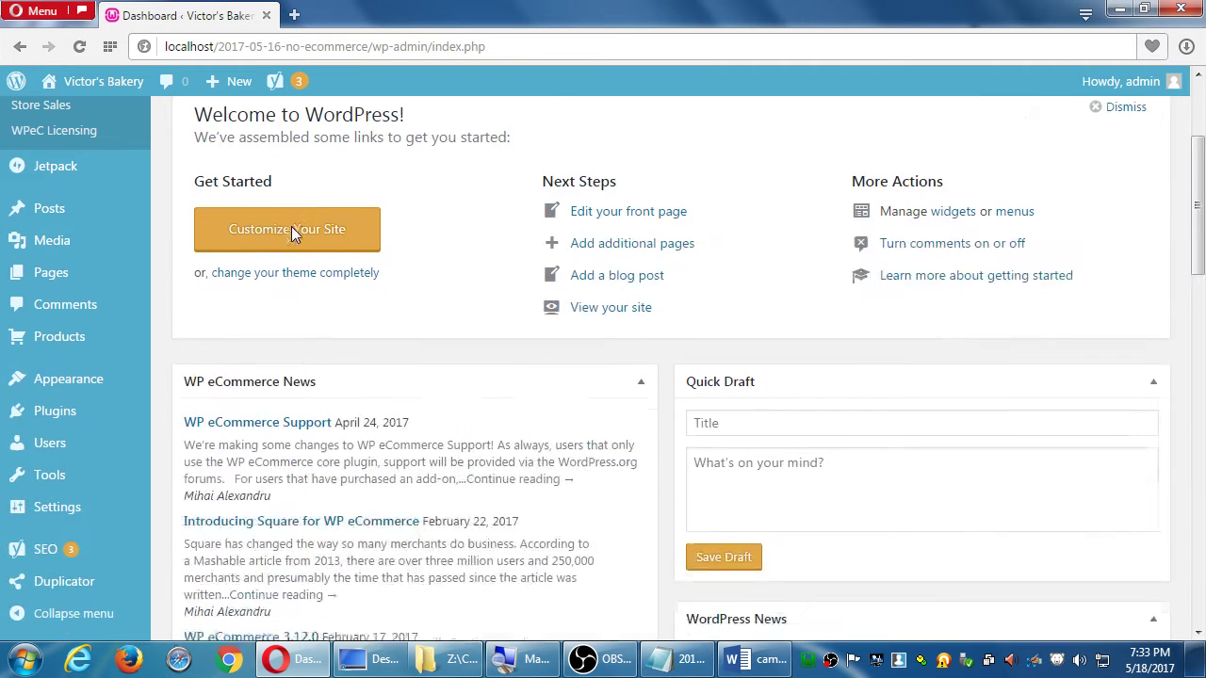
scroll(292, 231, "down", 3)
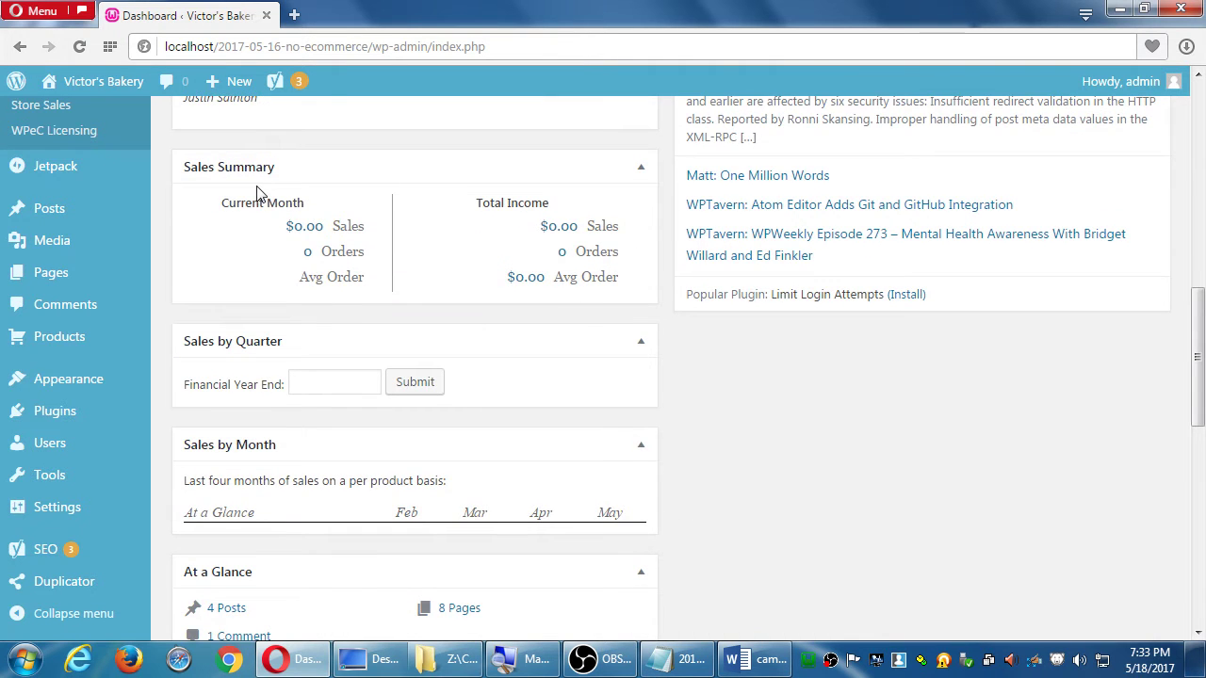
scroll(261, 236, "down", 1)
scroll(280, 285, "down", 1)
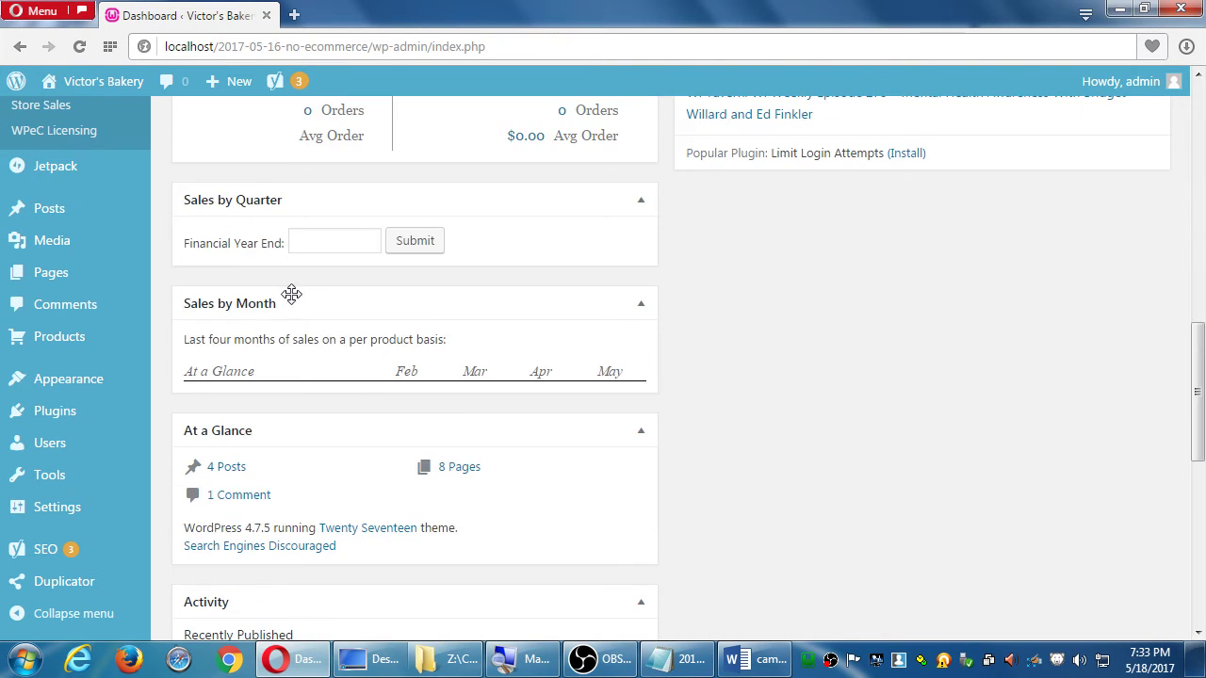
scroll(291, 292, "up", 8)
scroll(292, 285, "up", 2)
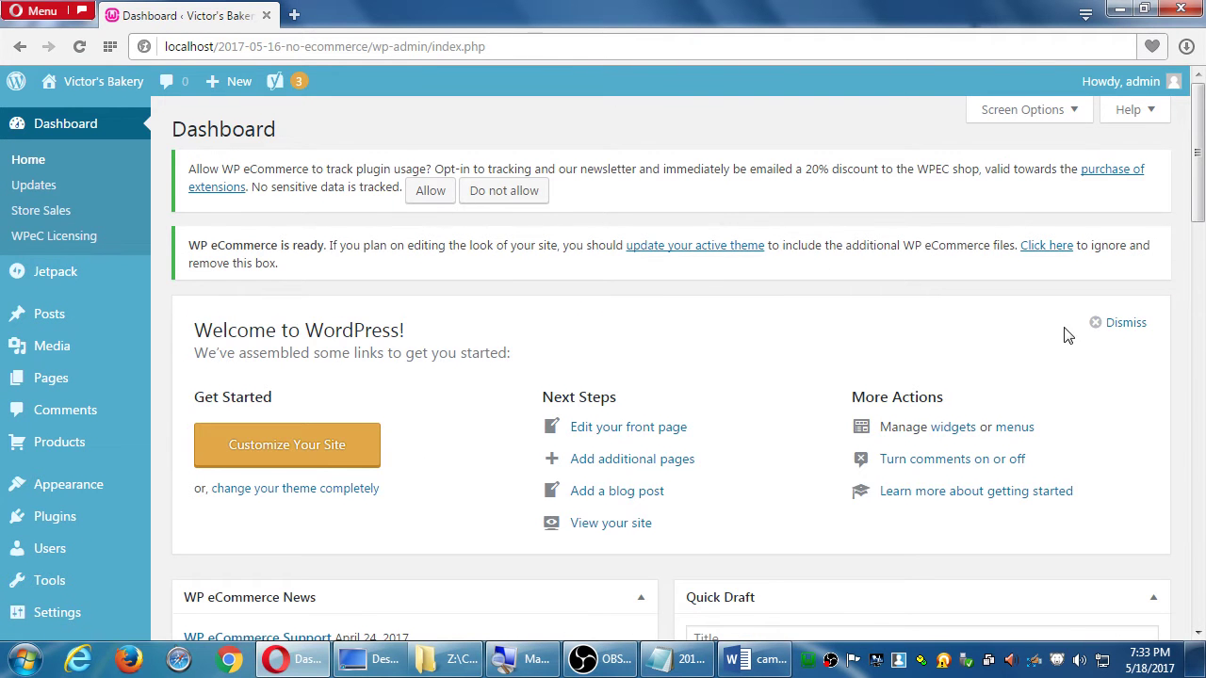
left_click(1101, 323)
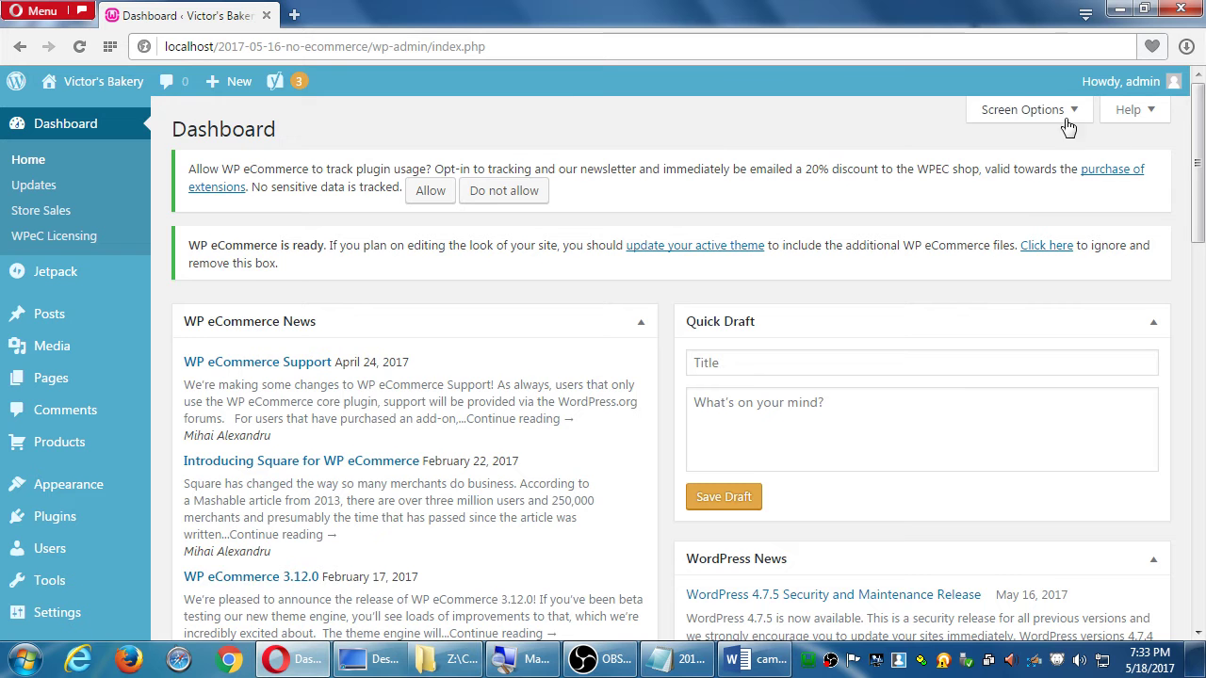
Uncheck WP eCommerce News in Screen Options and review the $0.00 sales widgets
left_click(1014, 111)
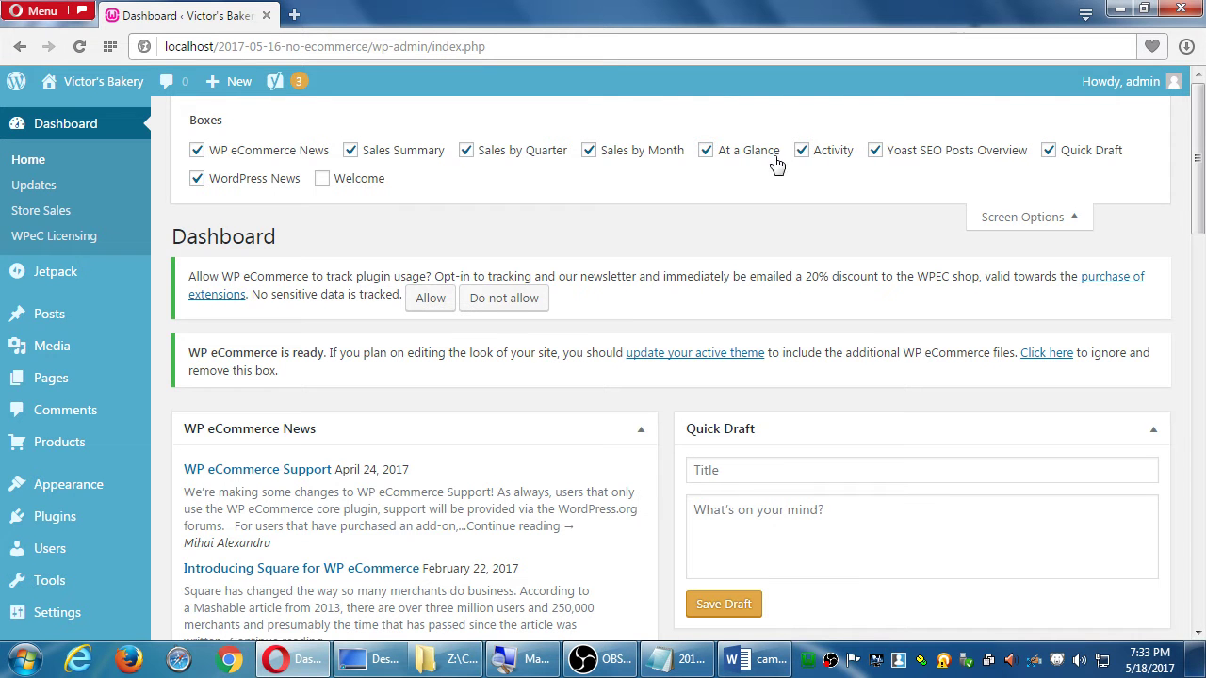
left_click(198, 152)
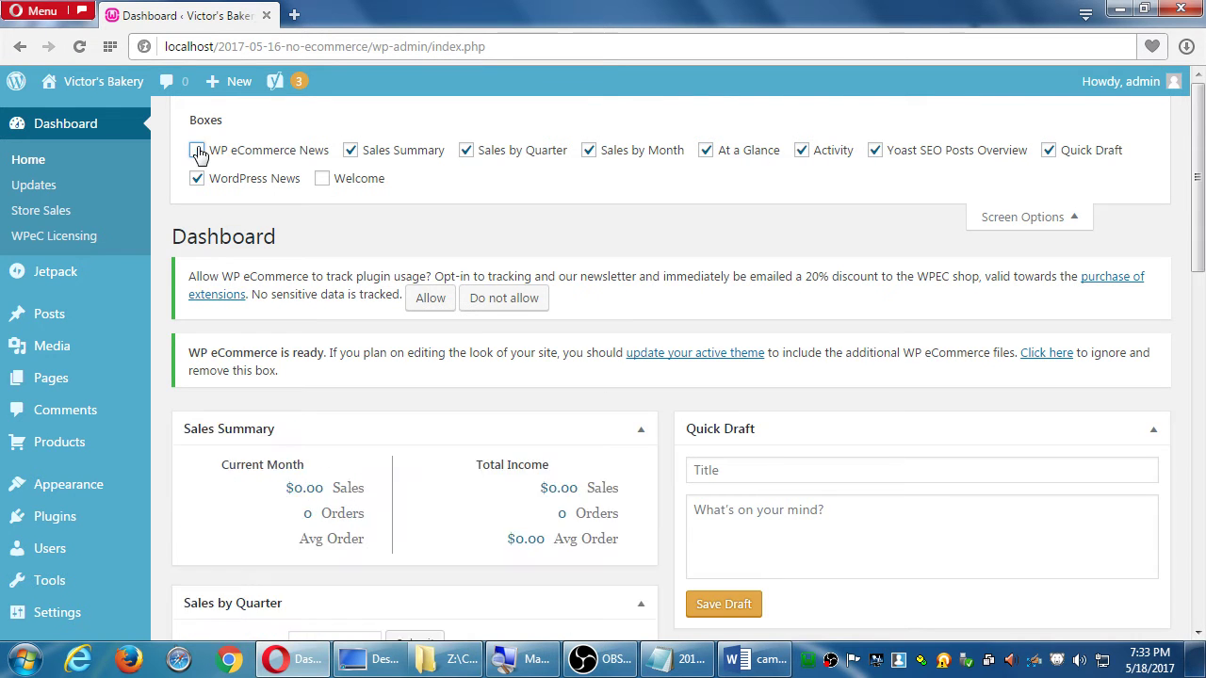
left_click(1024, 218)
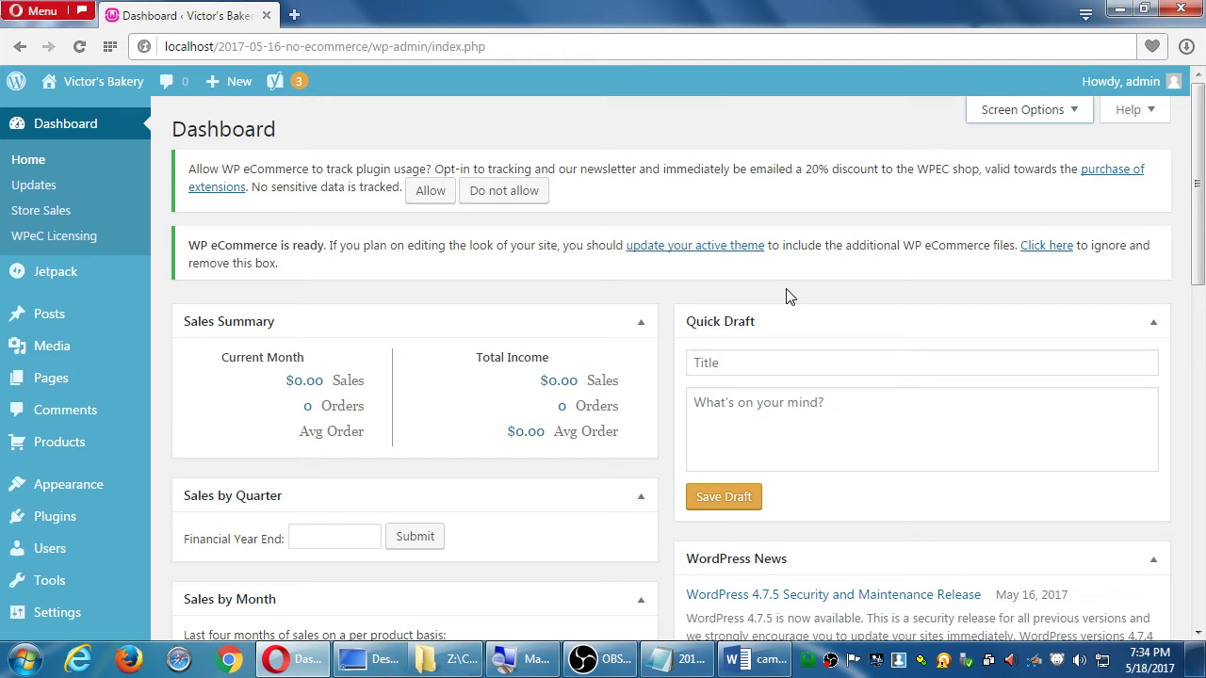
scroll(702, 288, "down", 1)
scroll(702, 288, "down", 1)
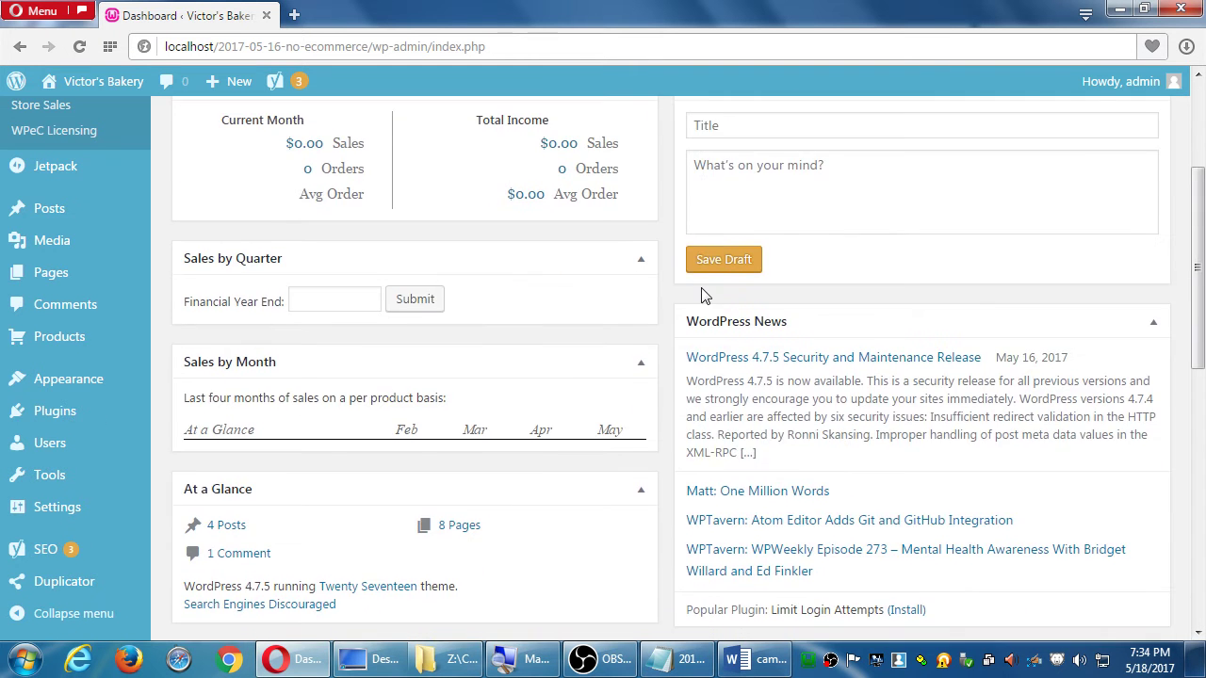
scroll(702, 297, "up", 2)
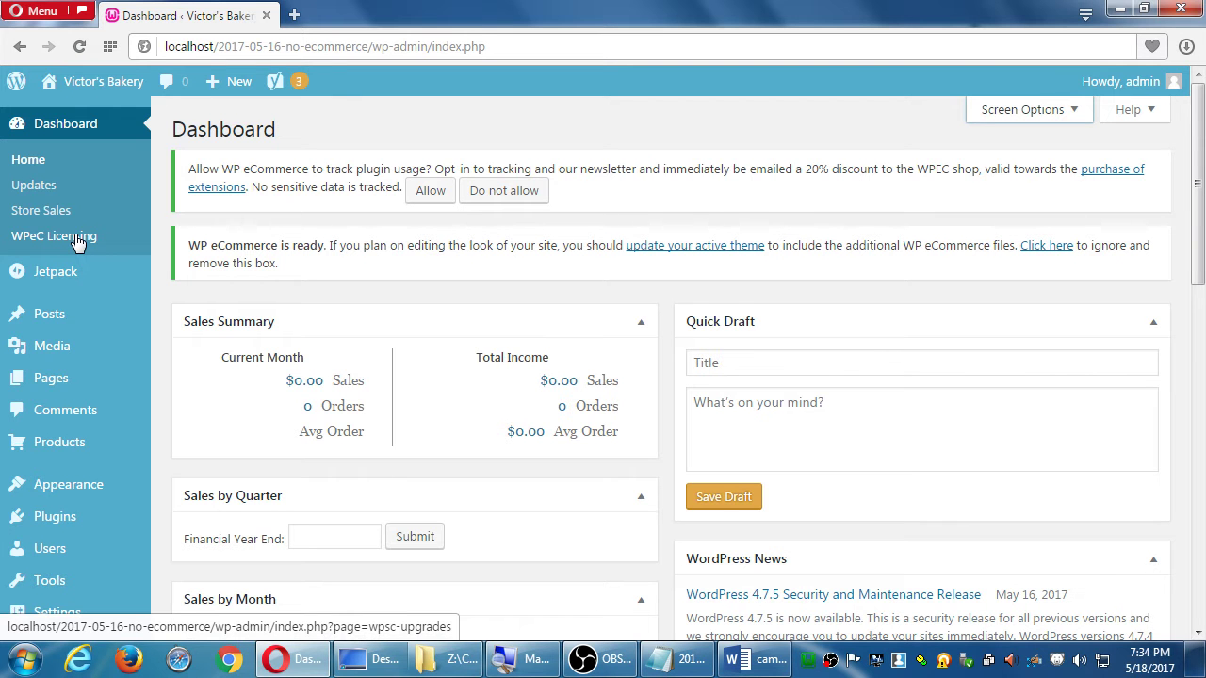
View the WPeC Licensing page, then go to the Store Sales log
left_click(75, 238)
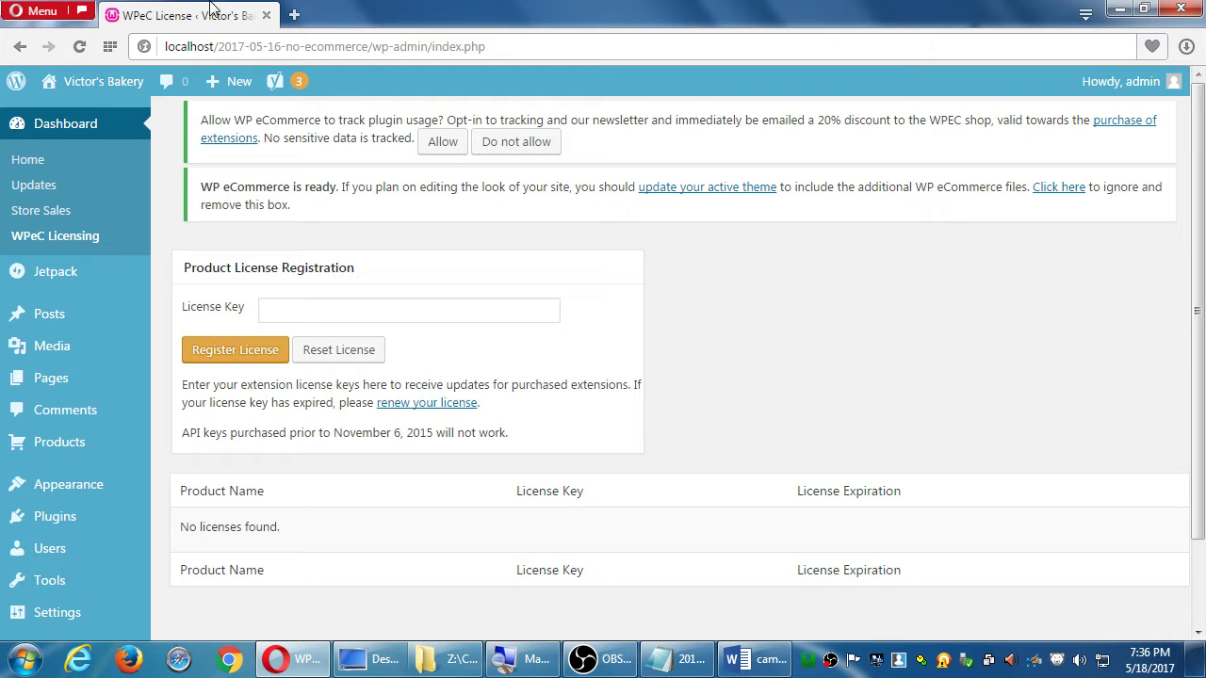
left_click(54, 210)
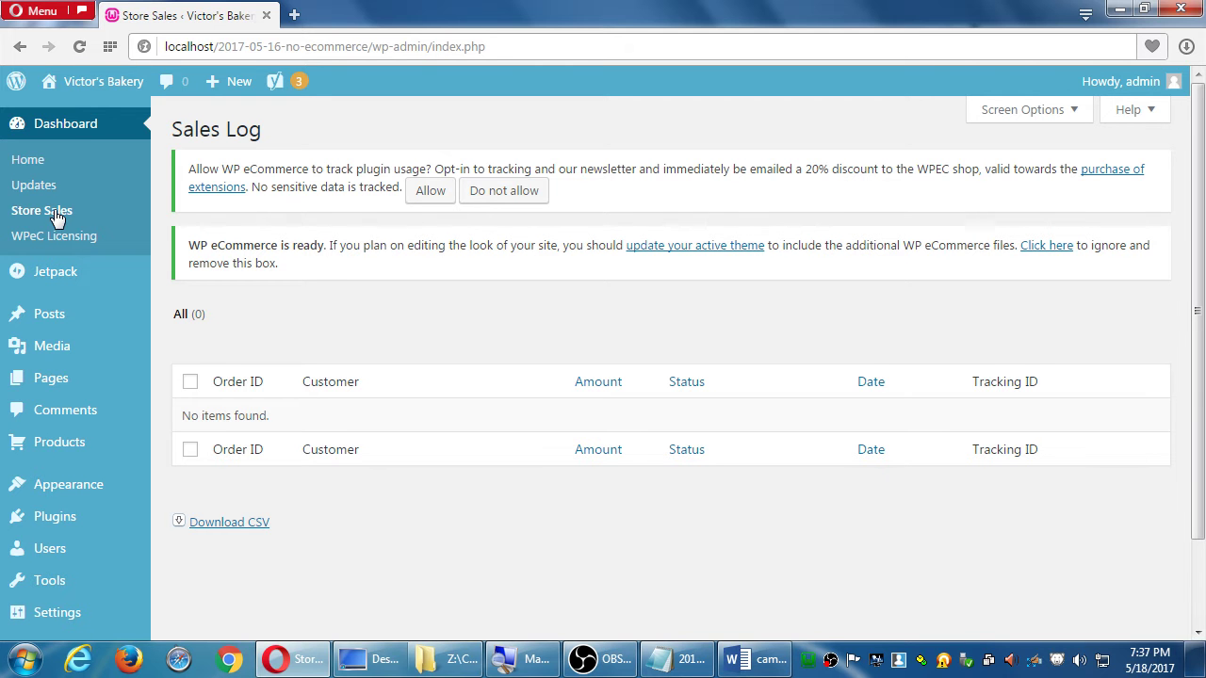
Bring the Notepad update checklist to the front and place the cursor below the notes
left_click(693, 662)
left_click_drag(754, 357, 761, 345)
Type the heading 'WordPress with eCommerce' below the advice notes, with an indented empty line beneath
key("Down")
key("Down")
key("Down")
key("Down")
key("Down")
key("Down")
key("Down")
key("Down")
key("Down")
key("Down")
key("Down")
key("Down")
key("Down")
key("Down")
key("Down")
key("Down")
key("Down")
key("Down")
key("Down")
key("Down")
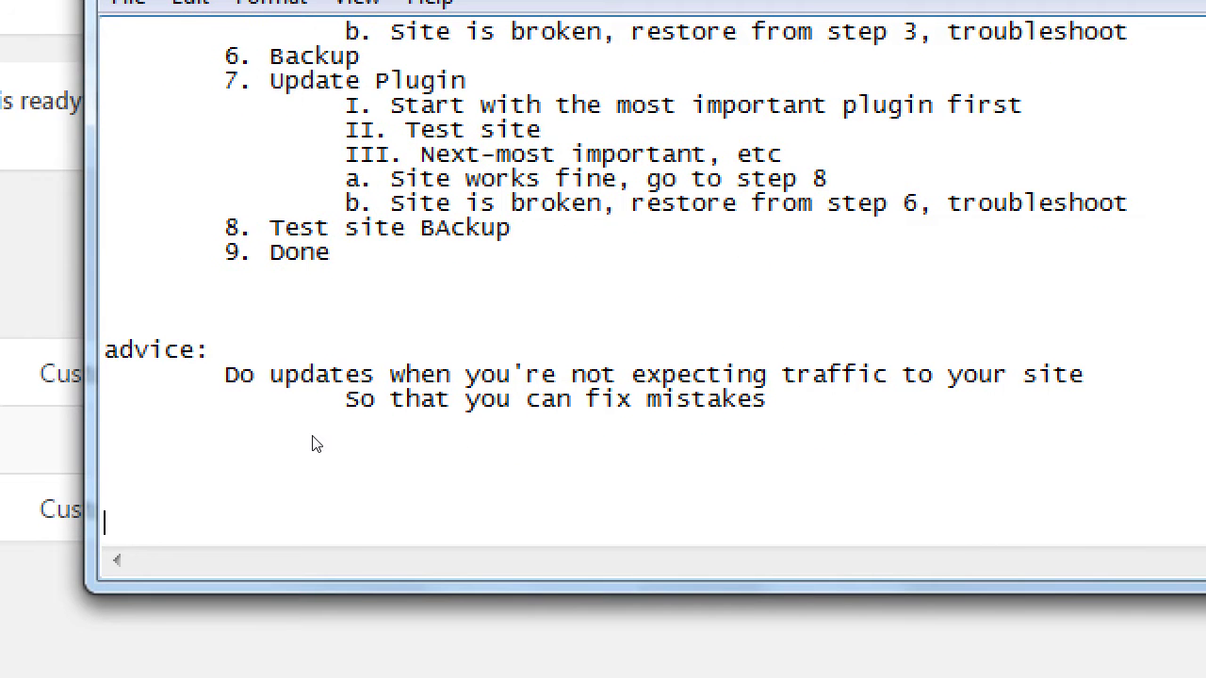
type("E")
key("BackSpace")
type("eCommerce")
key("Home")
type("WordPress")
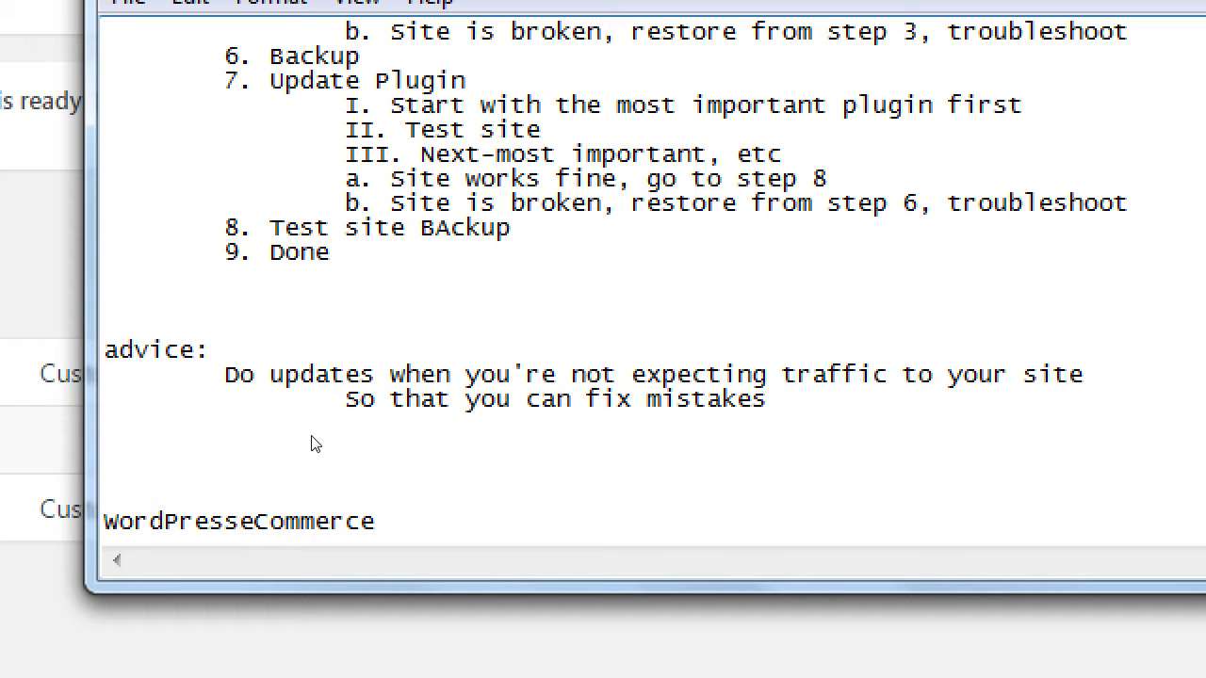
type(" with")
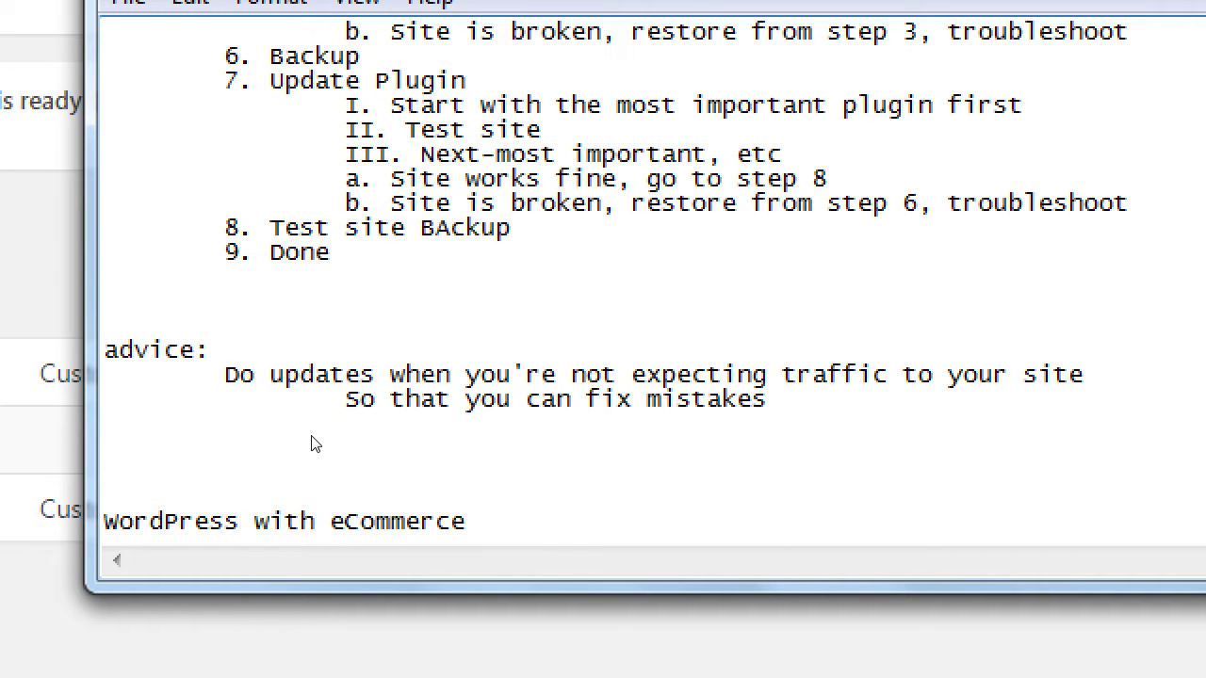
key("End")
key("Return")
key("Tab")
type("W")
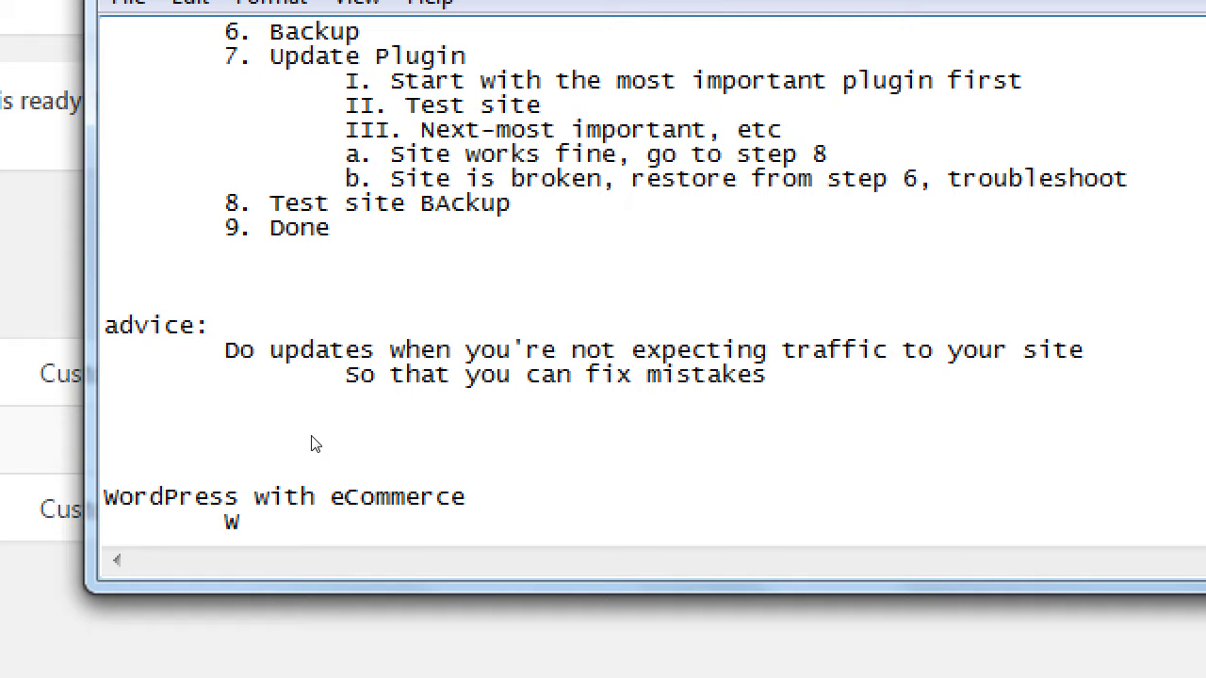
key("BackSpace")
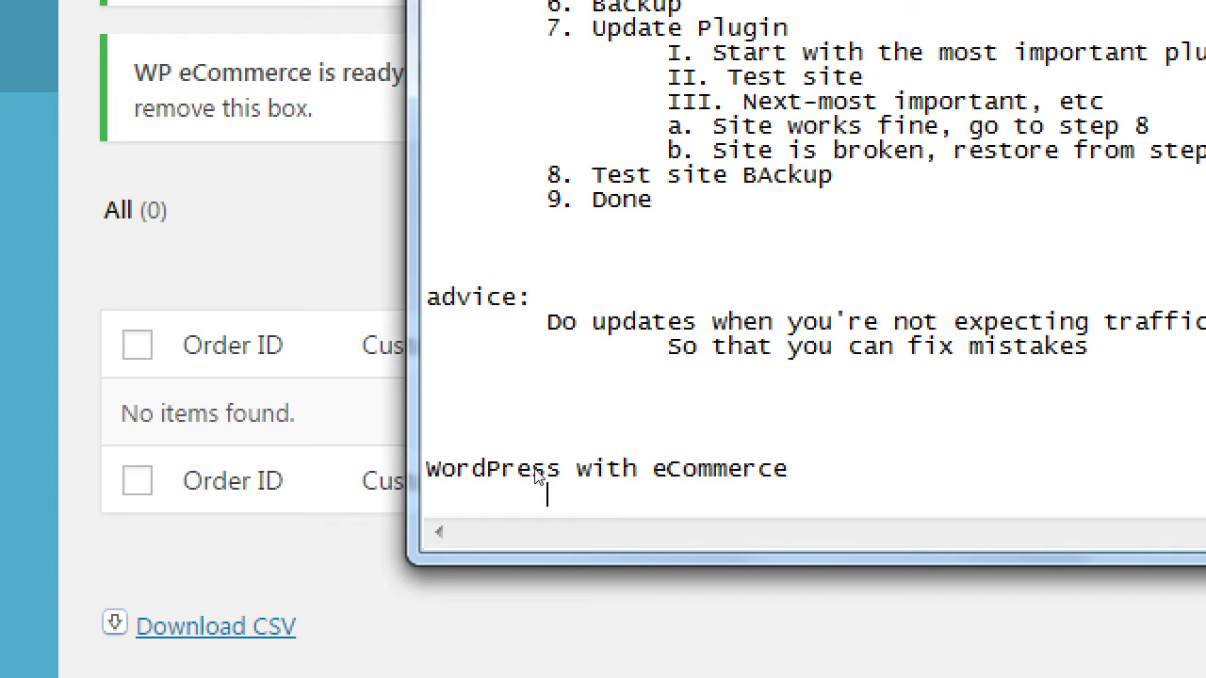
Type 'Concerns:' with 'Inventory' as an indented item beneath it
type("Conv")
key("BackSpace")
type("cerns:")
key("Return")
key("Tab")
key("Tab")
type("Inventory")
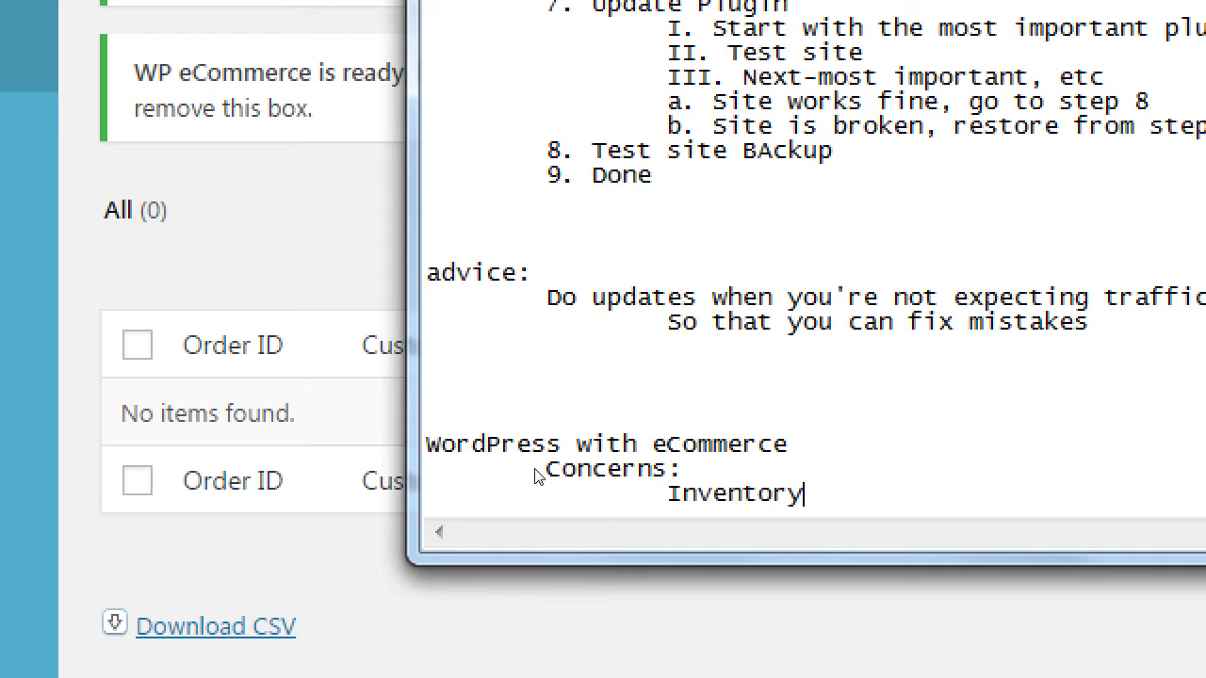
key("Return")
key("Tab")
key("Tab")
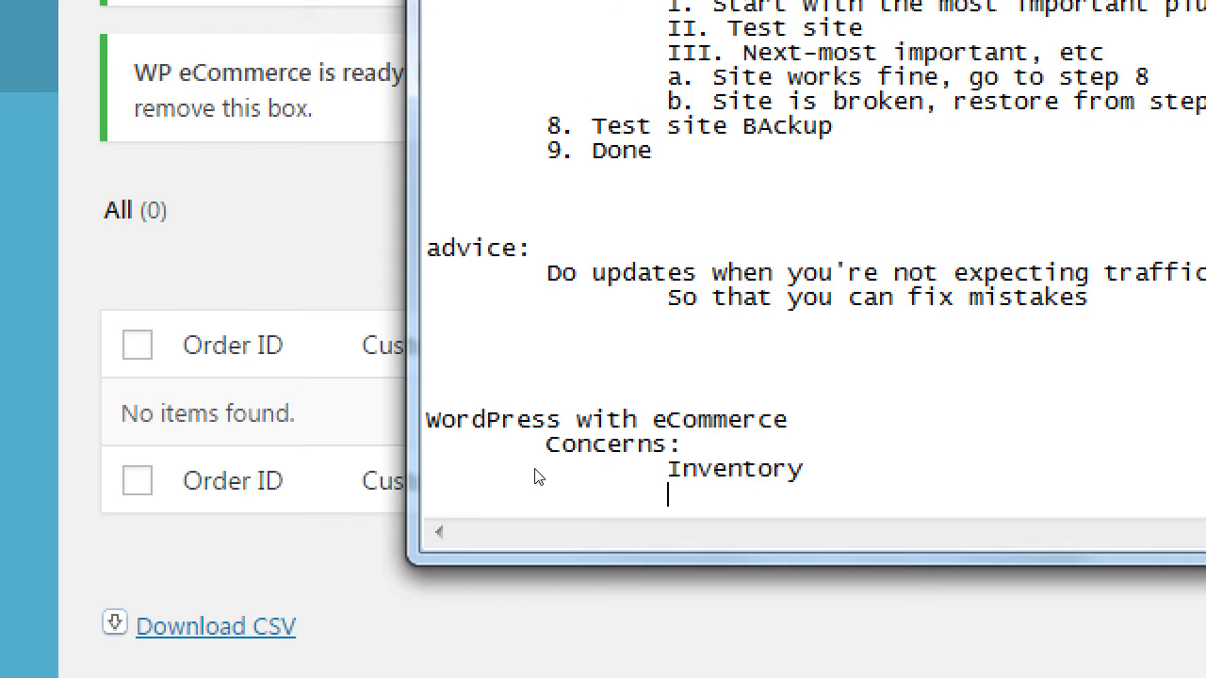
Add indented items 'Payment Collection (Banks)' and 'Taxation' to the Concerns list
type("Payment C")
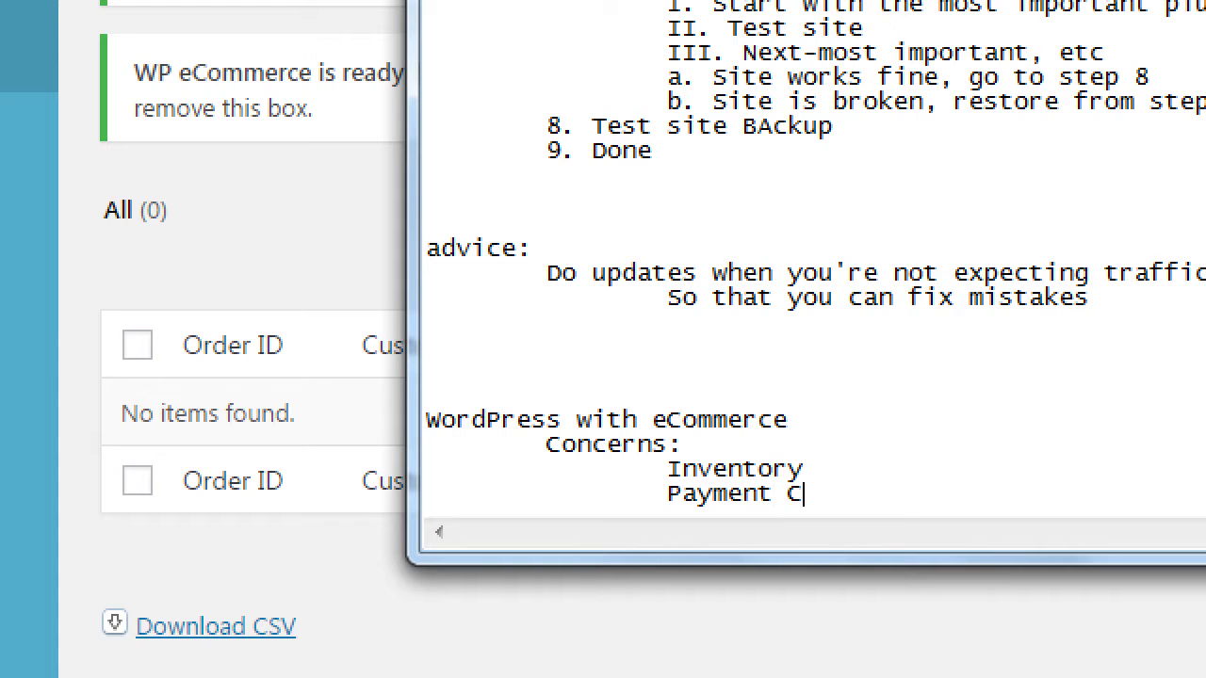
type("ollection")
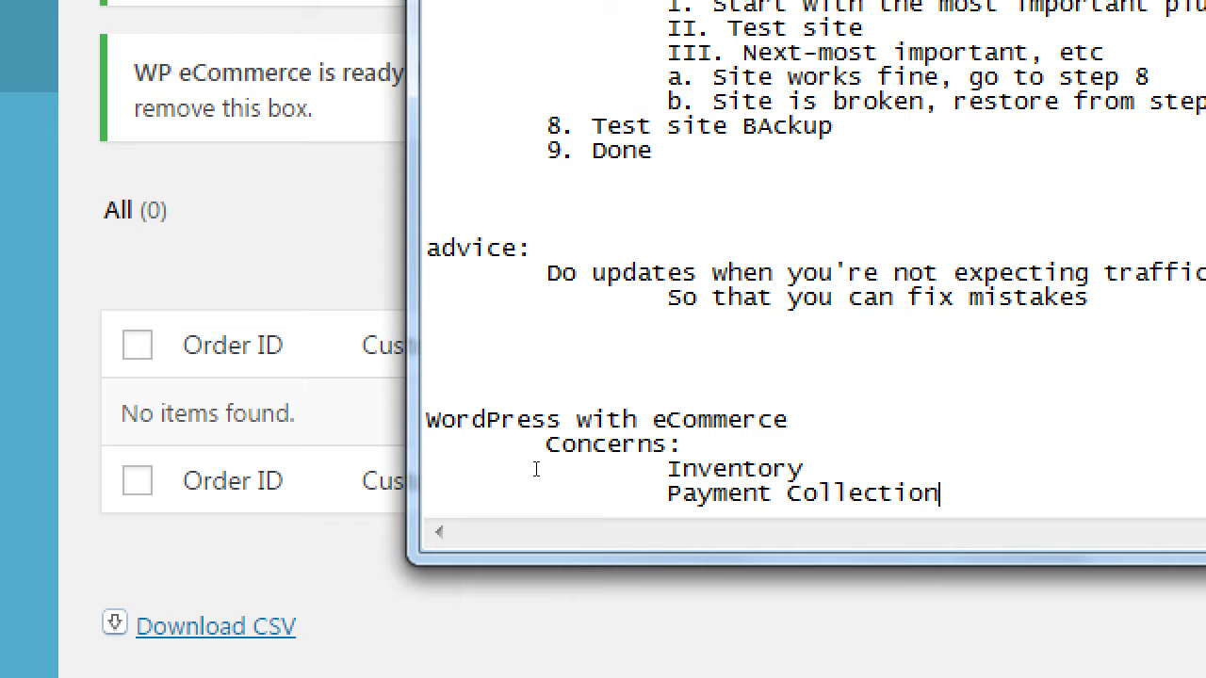
type("(Banks)")
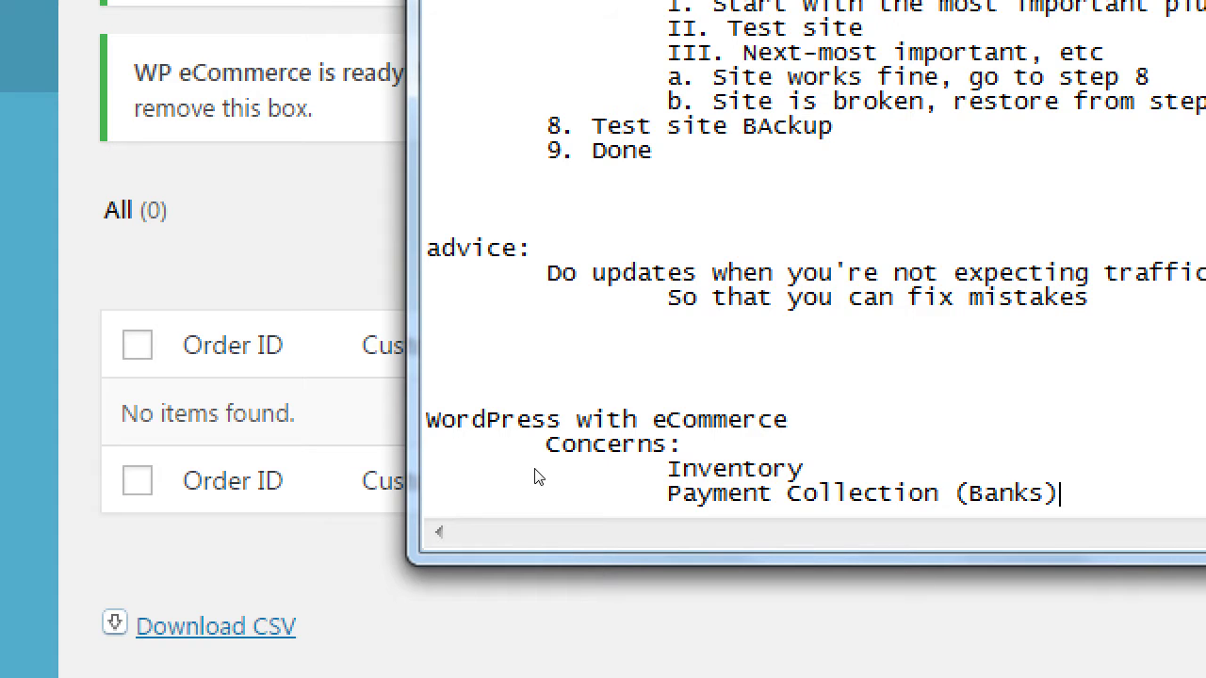
key("Return")
key("Tab")
key("Tab")
type("Tax")
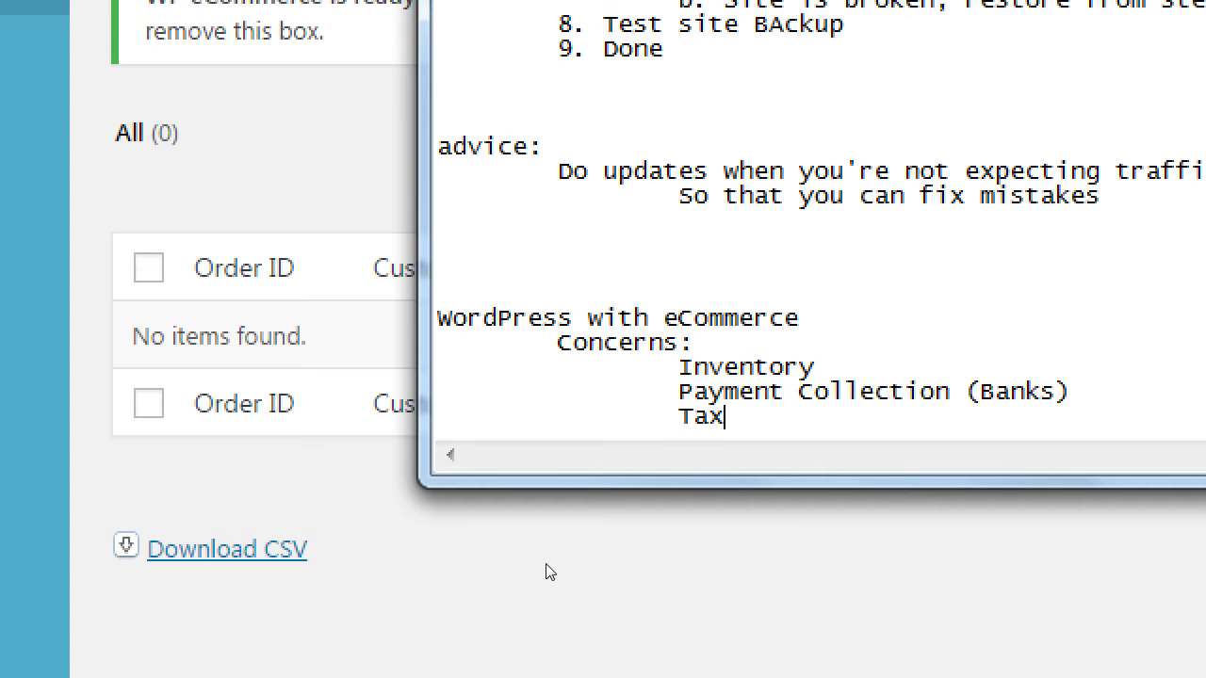
type("ation")
Add 'Shipping' and 'Terms of Service' as indented items after Taxation, fixing typos
key("Return")
key("Tab")
key("Tab")
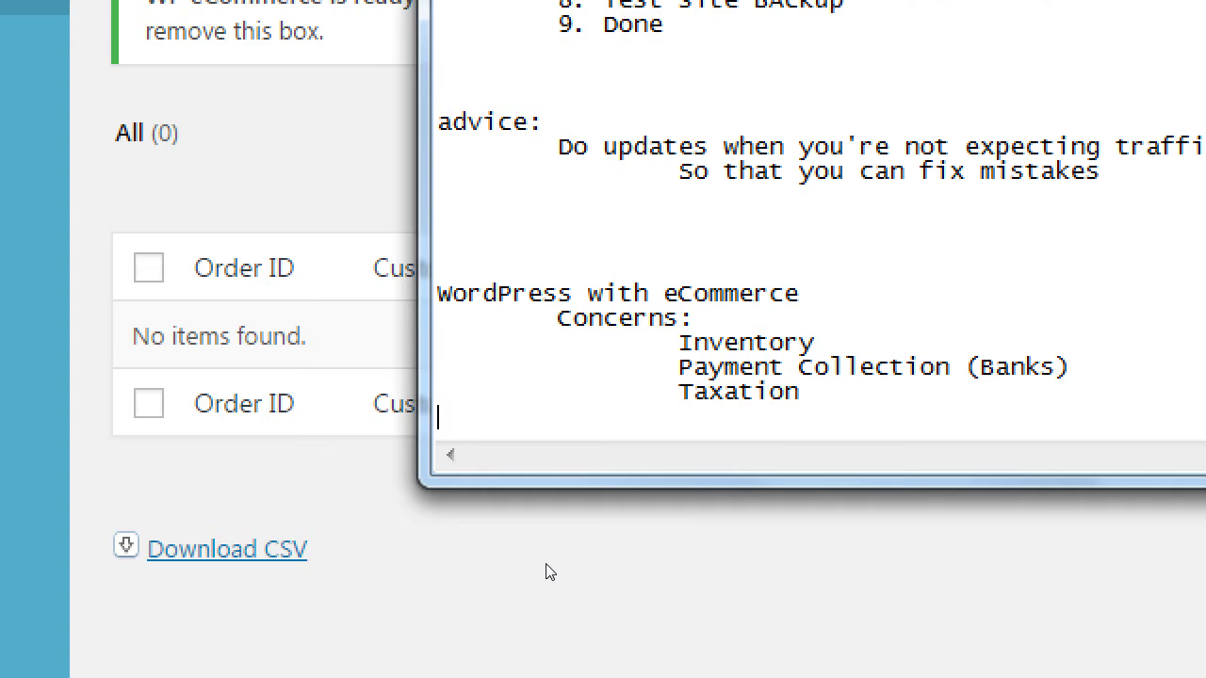
type("Shipping")
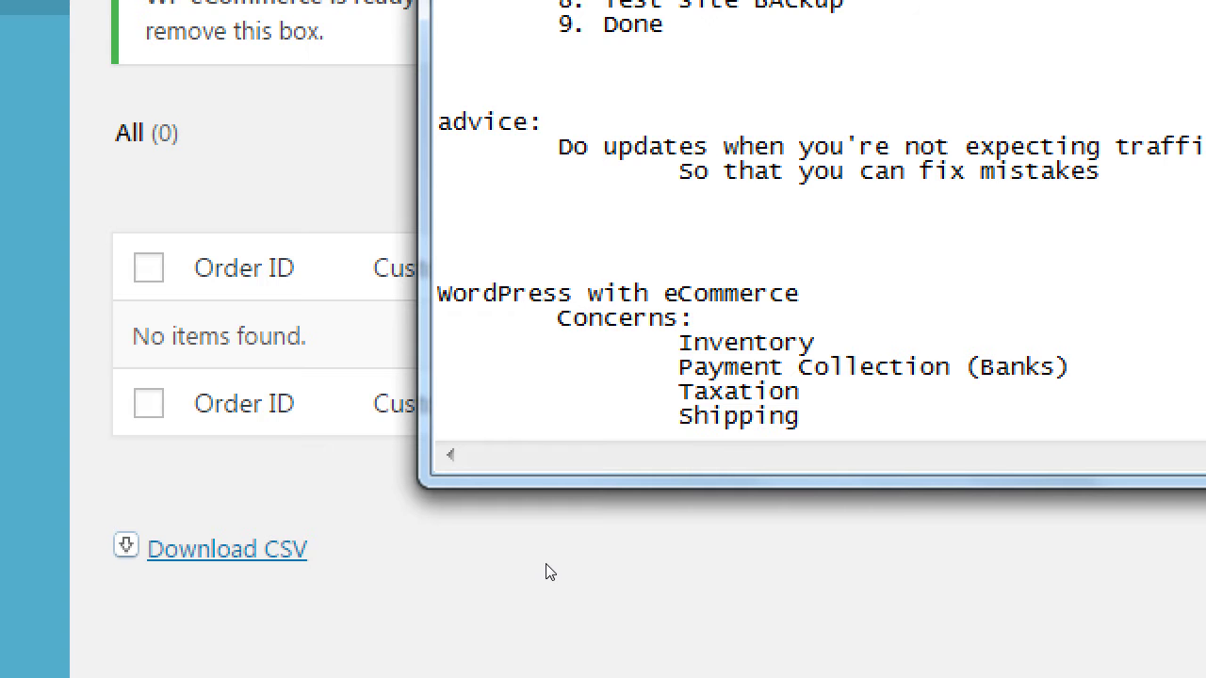
key("Return")
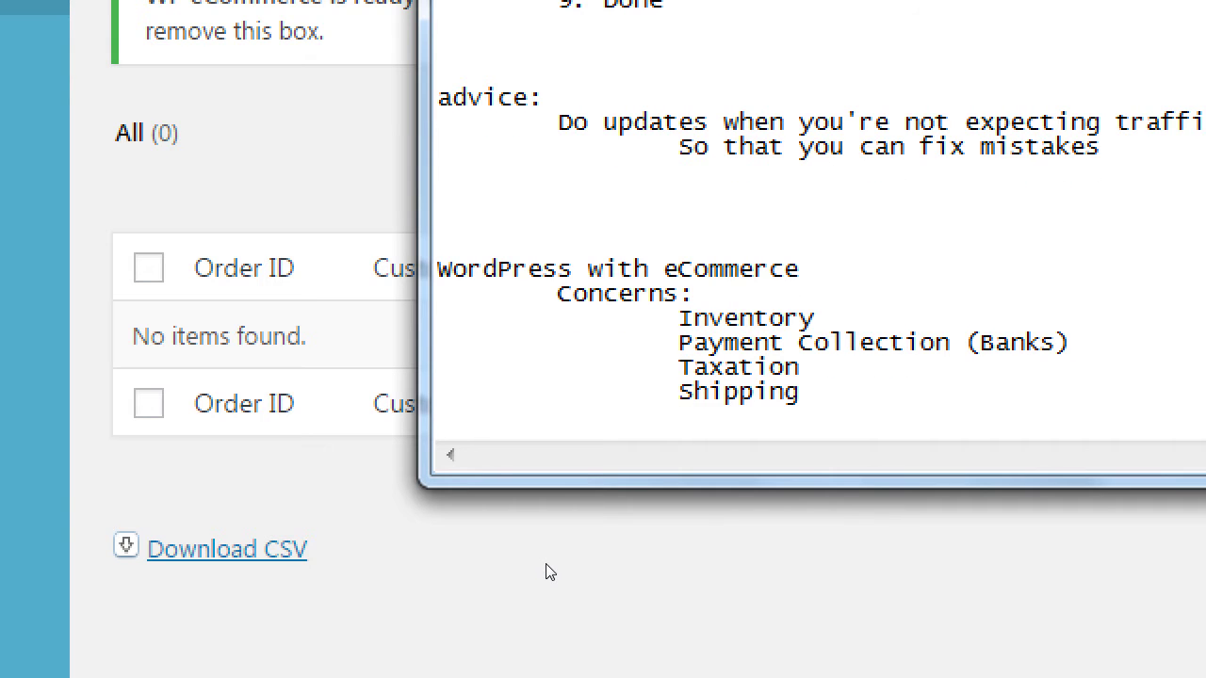
type("Terms of S")
key("BackSpace")
type("Sr")
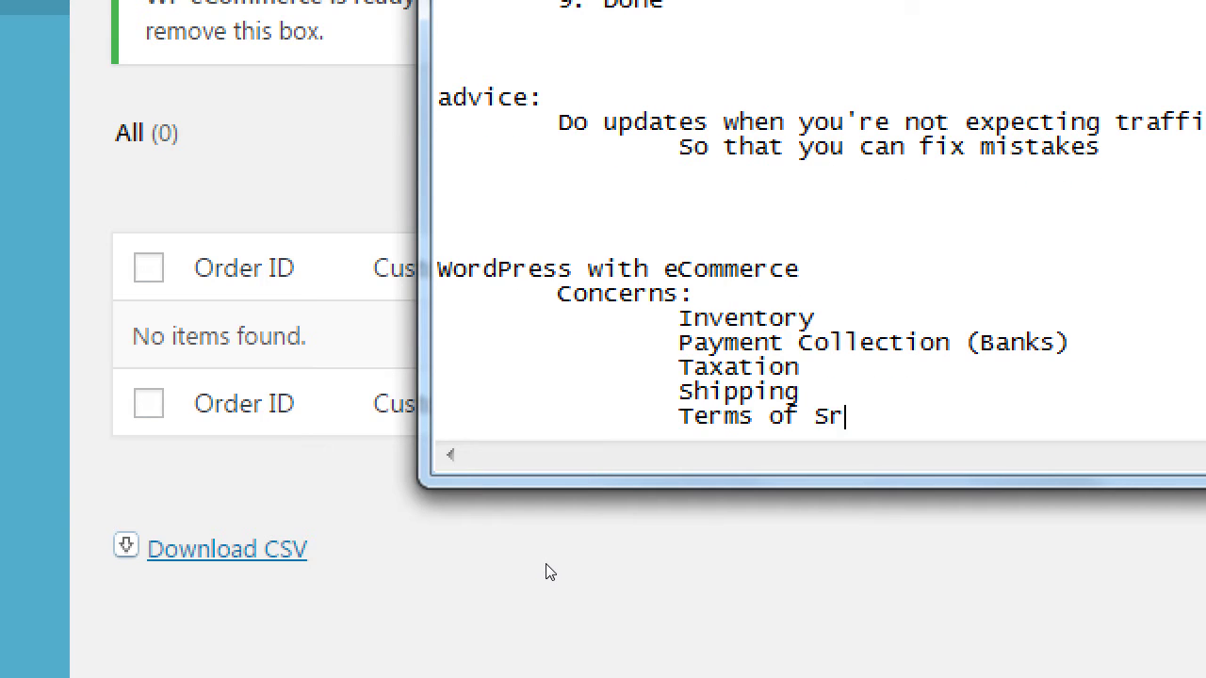
key("BackSpace")
type("erice")
key("BackSpace")
key("BackSpace")
key("BackSpace")
type("vice")
Insert the indented line 'Are you sure you want to be the next Amazon?' under the heading
key("Up")
key("Up")
key("Up")
key("End")
key("Return")
key("Tab")
type("Are you sure you w")
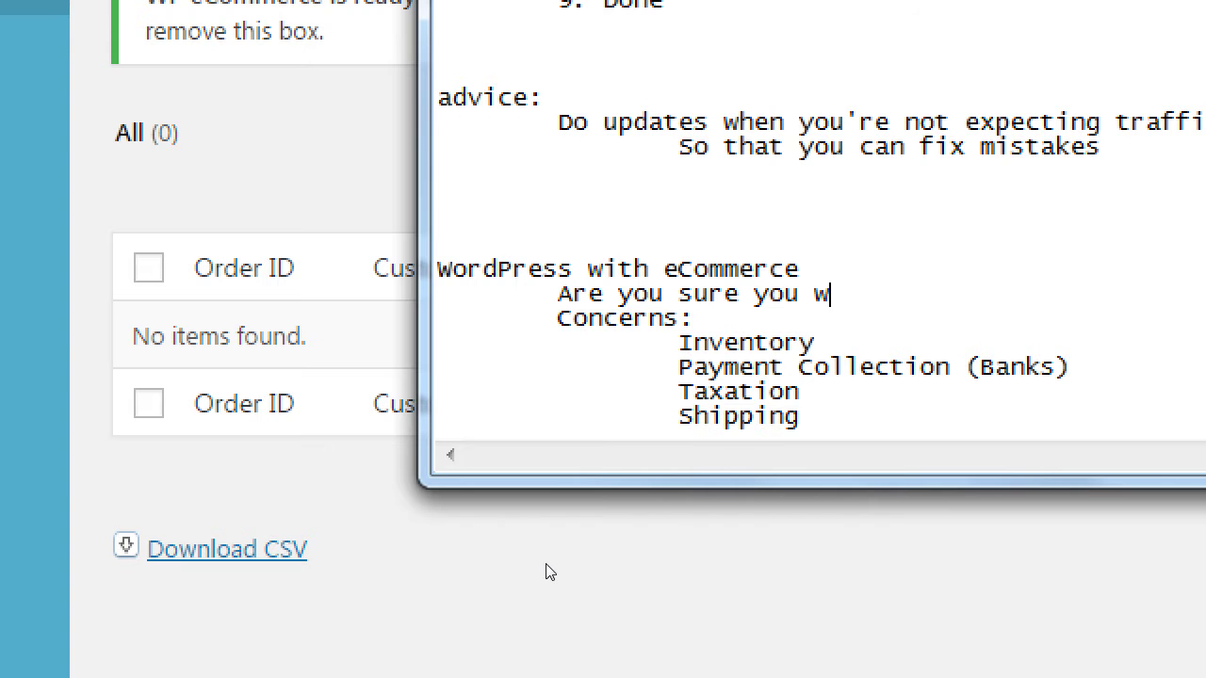
type("ant to be the next ")
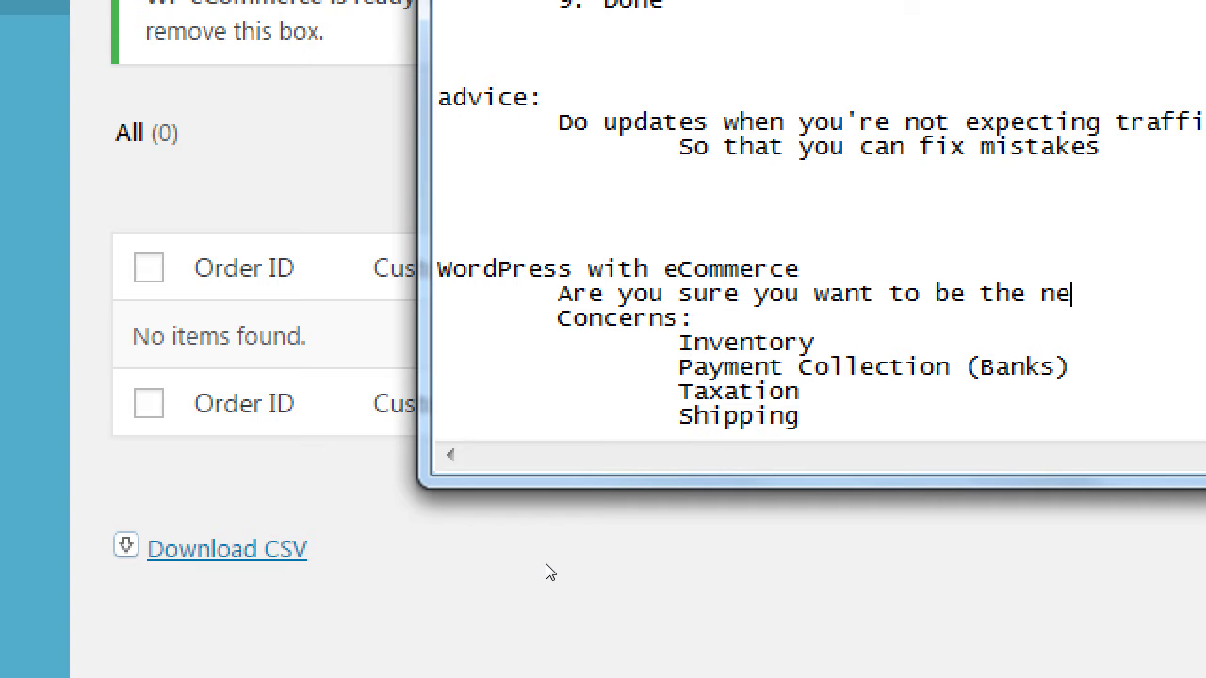
type("Amazon?")
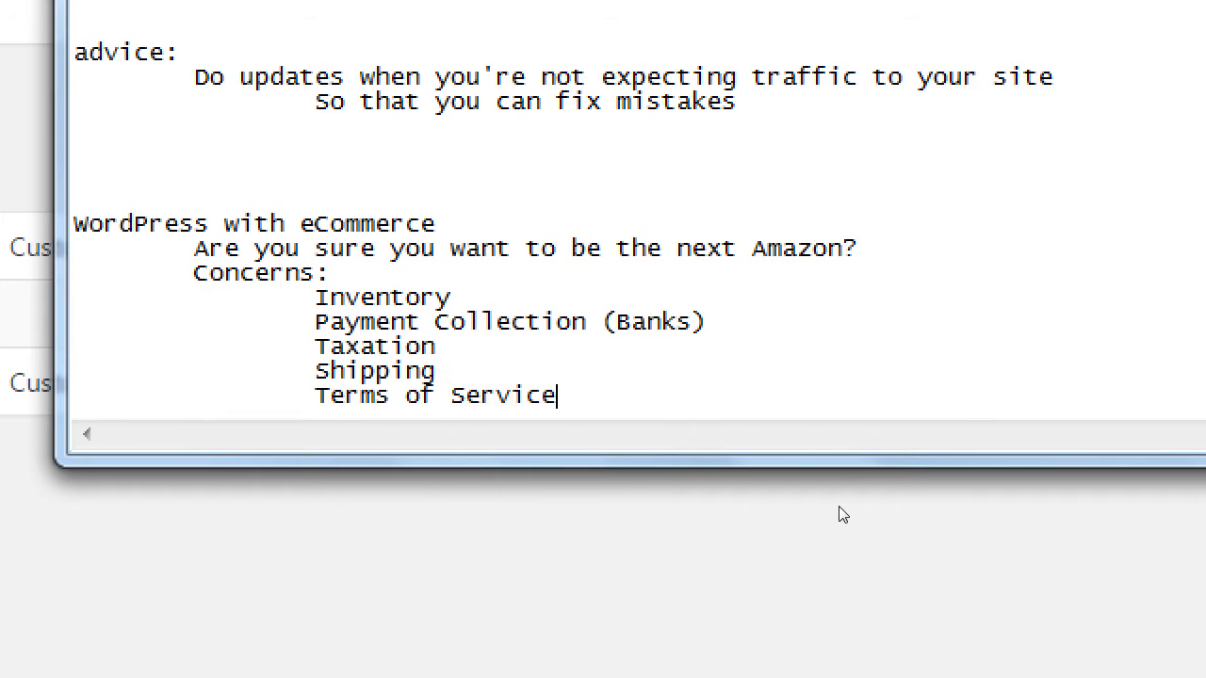
key("Return")
key("Return")
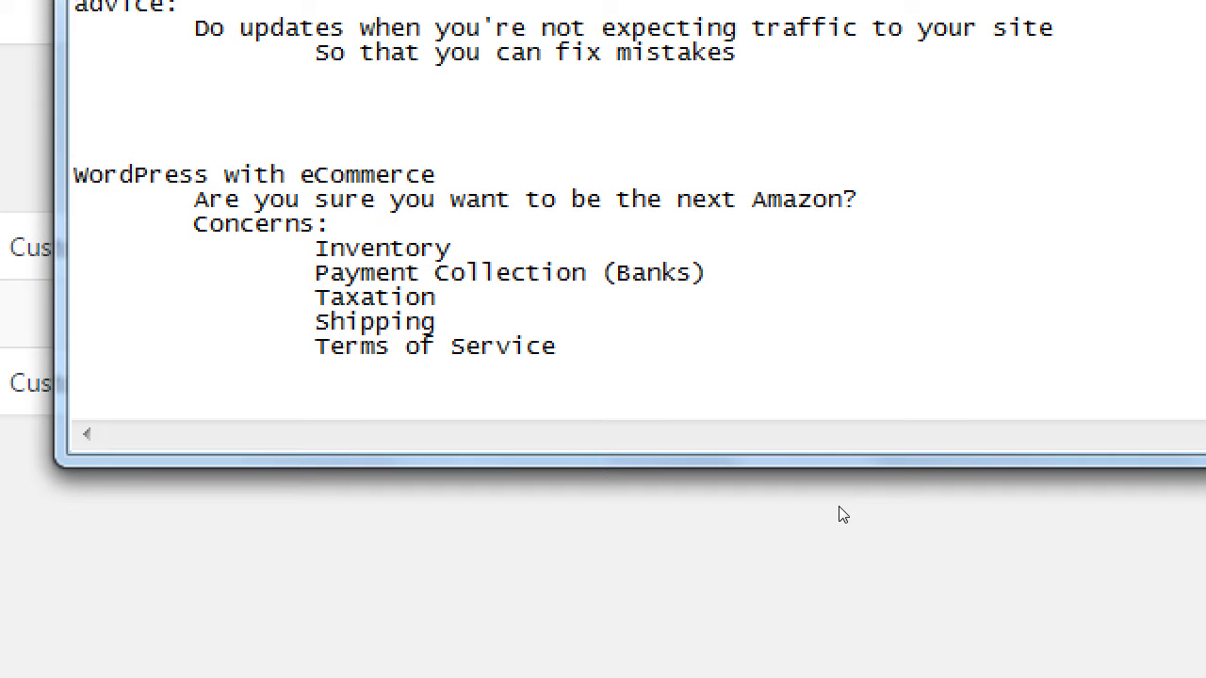
Select the Taxation and Shipping lines in the Concerns list
key("Up")
key("Up")
key("Up")
key("Up")
key("Up")
key("Up")
key("Up")
key("shift+End")
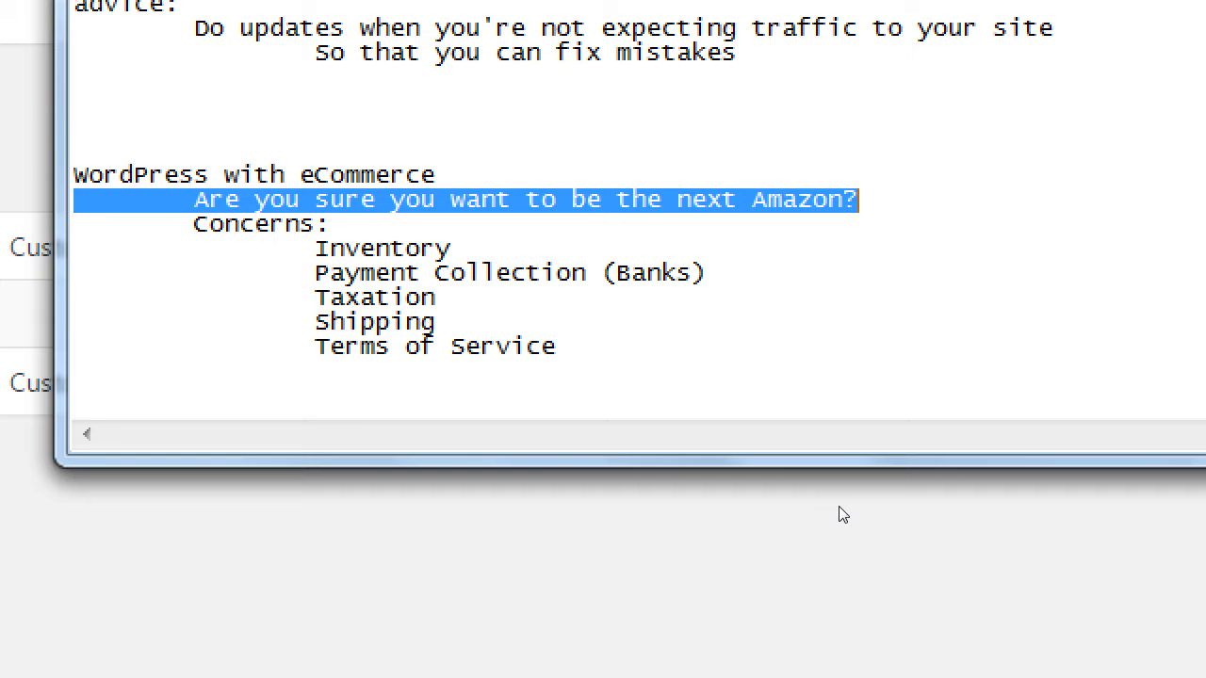
key("Down")
key("Down")
key("Down")
key("Down")
key("Left")
key("shift+End")
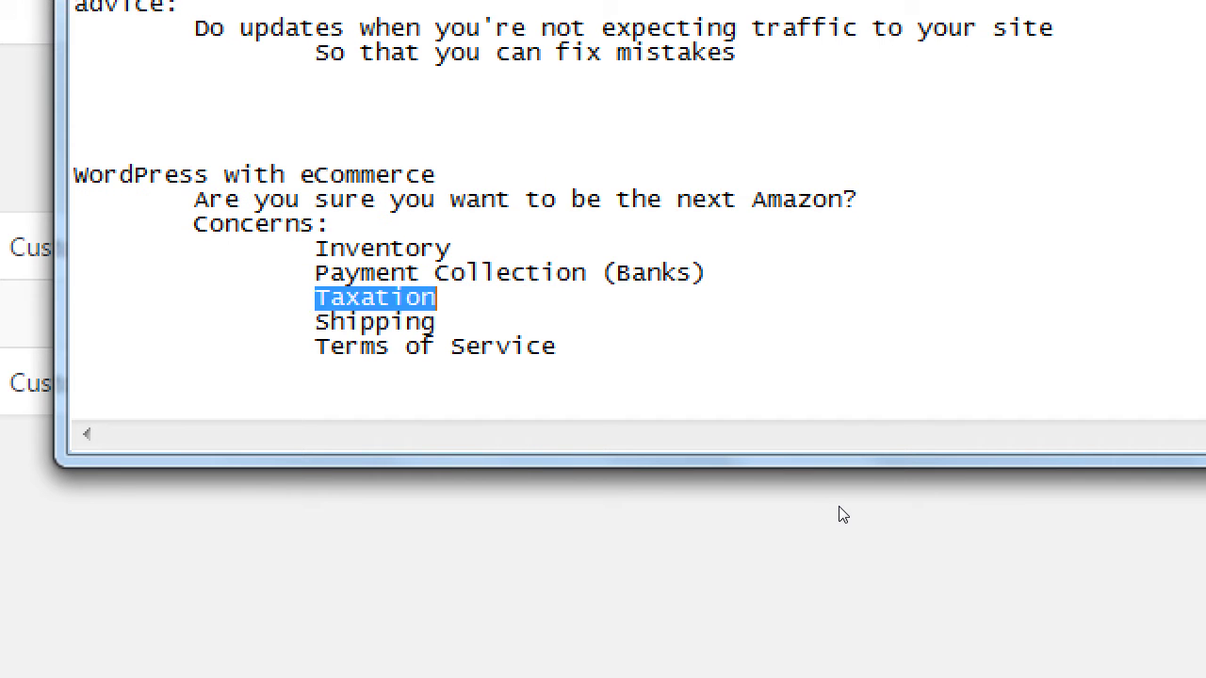
key("shift+Down")
key("End")
key("shift+Home")
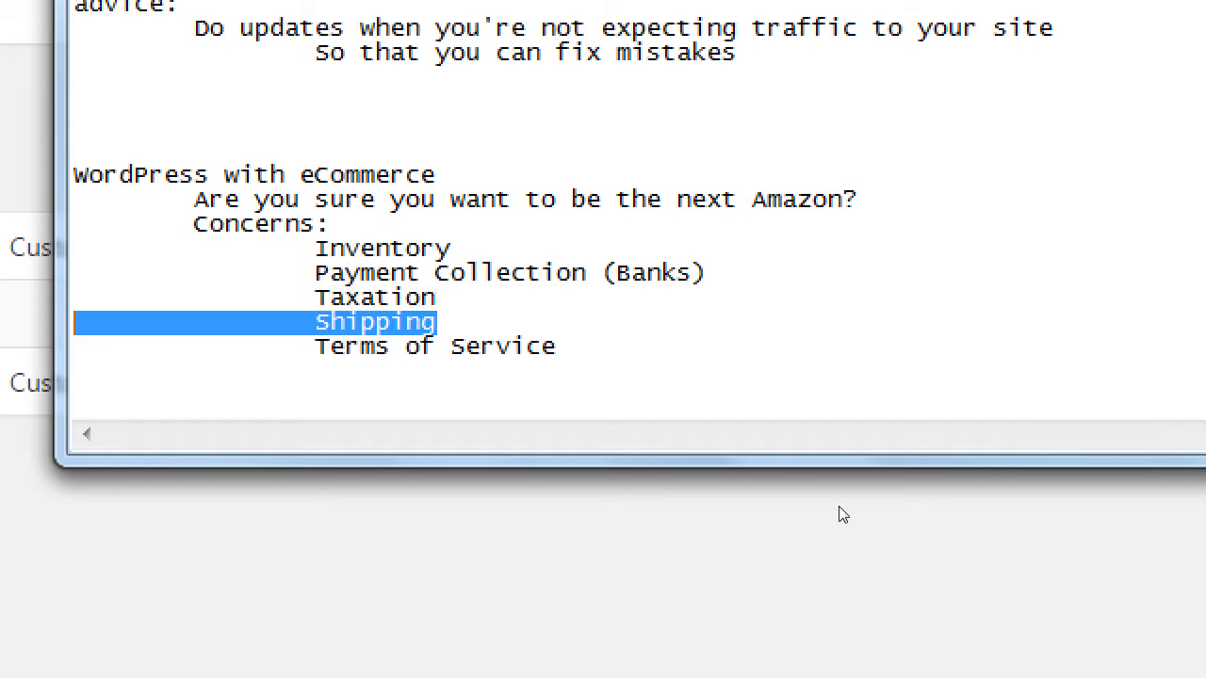
key("shift+Up")
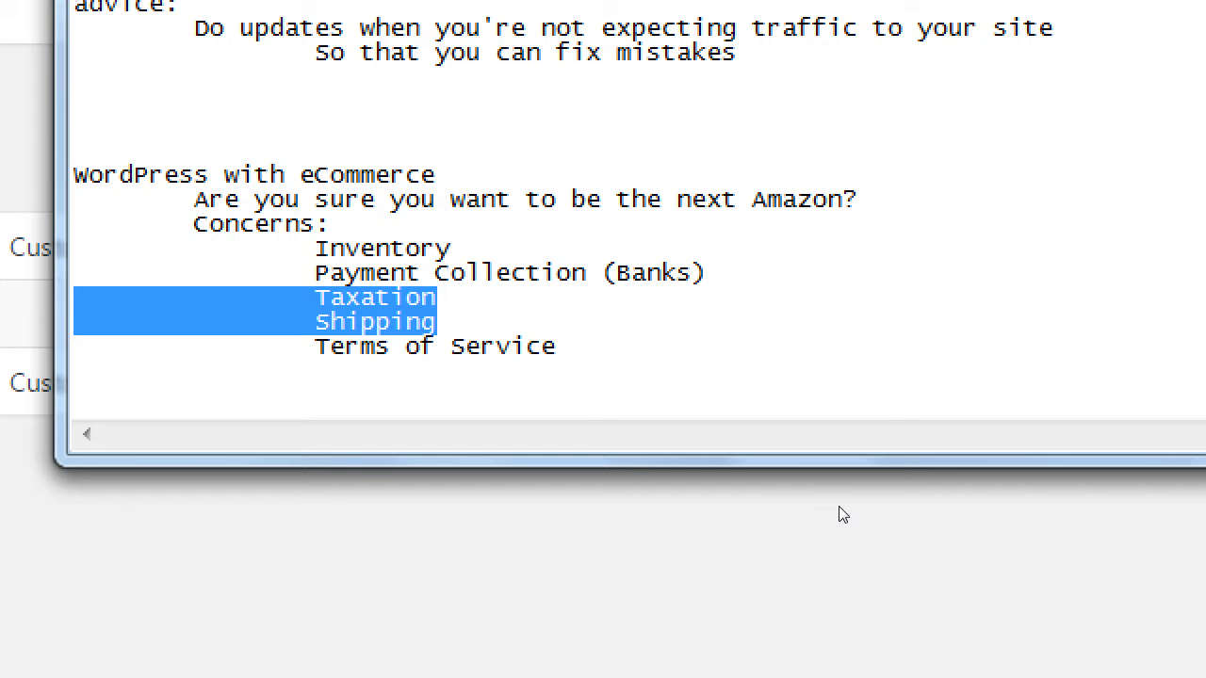
Add an indented 'Cybersecurity' concern with the sub-line 'Usernames. Emails. Home Addresses. Credit cards!'
key("ctrl+End")
key("Up")
key("Tab")
key("Tab")
type("Cyber")
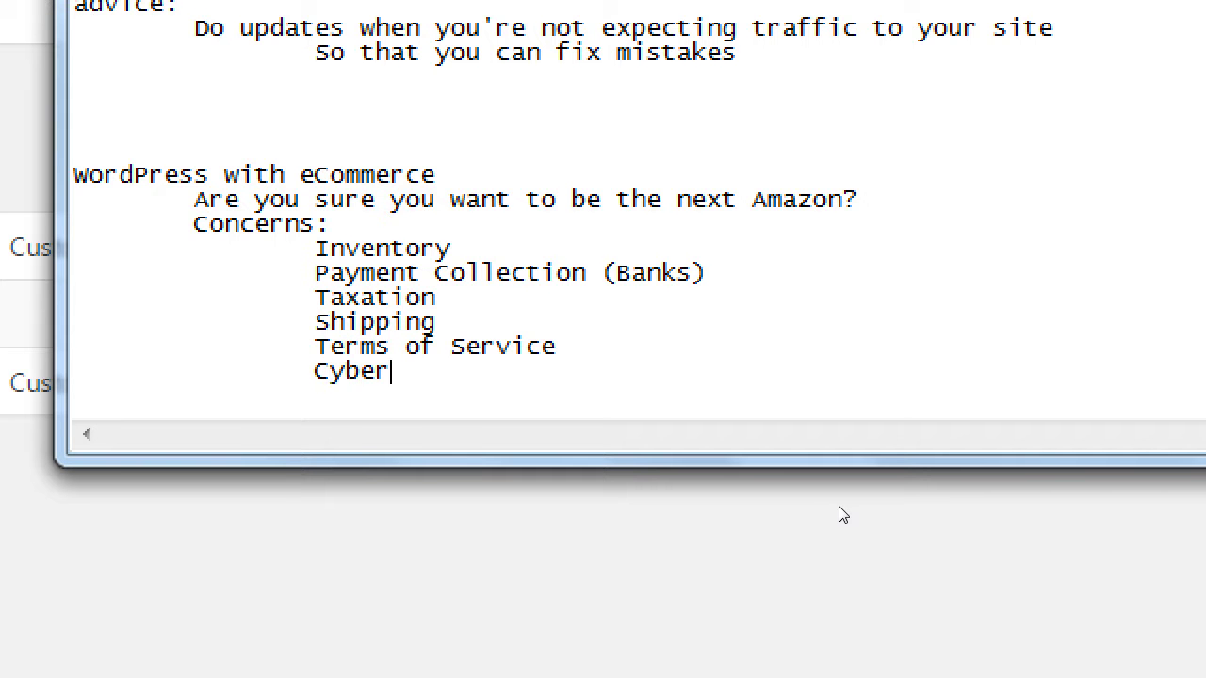
type("security")
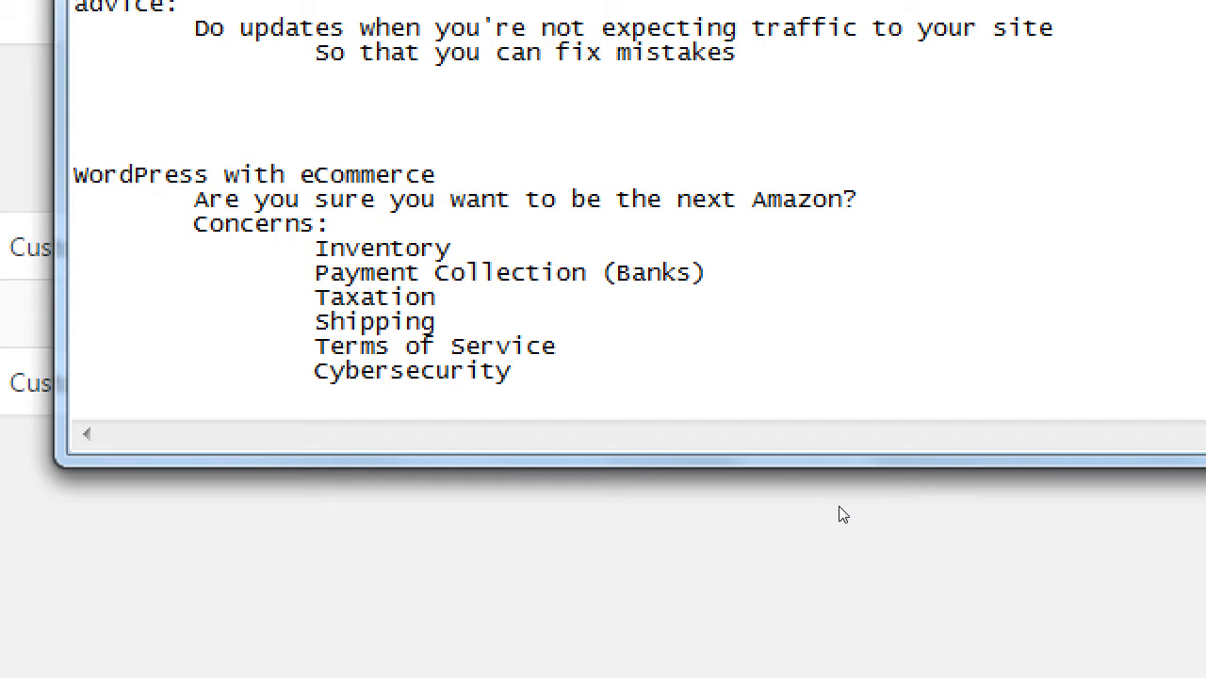
key("Return")
key("Tab")
key("Tab")
key("Tab")
type("Usernames")
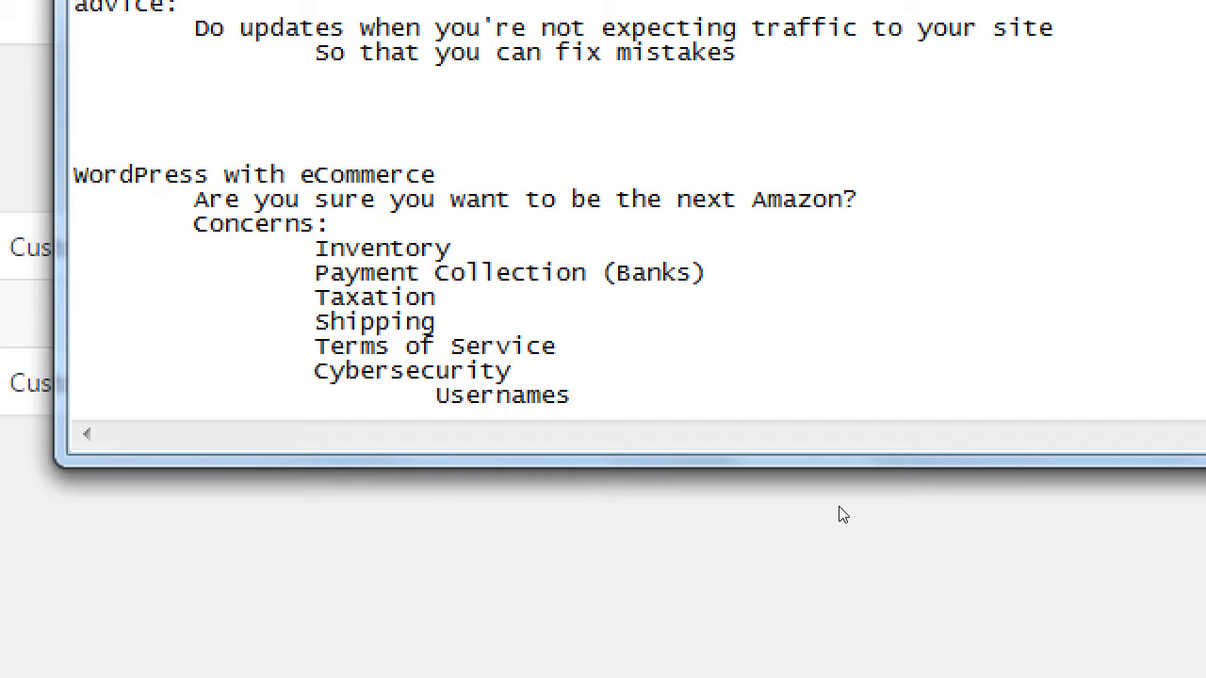
type(". Emails. Home A")
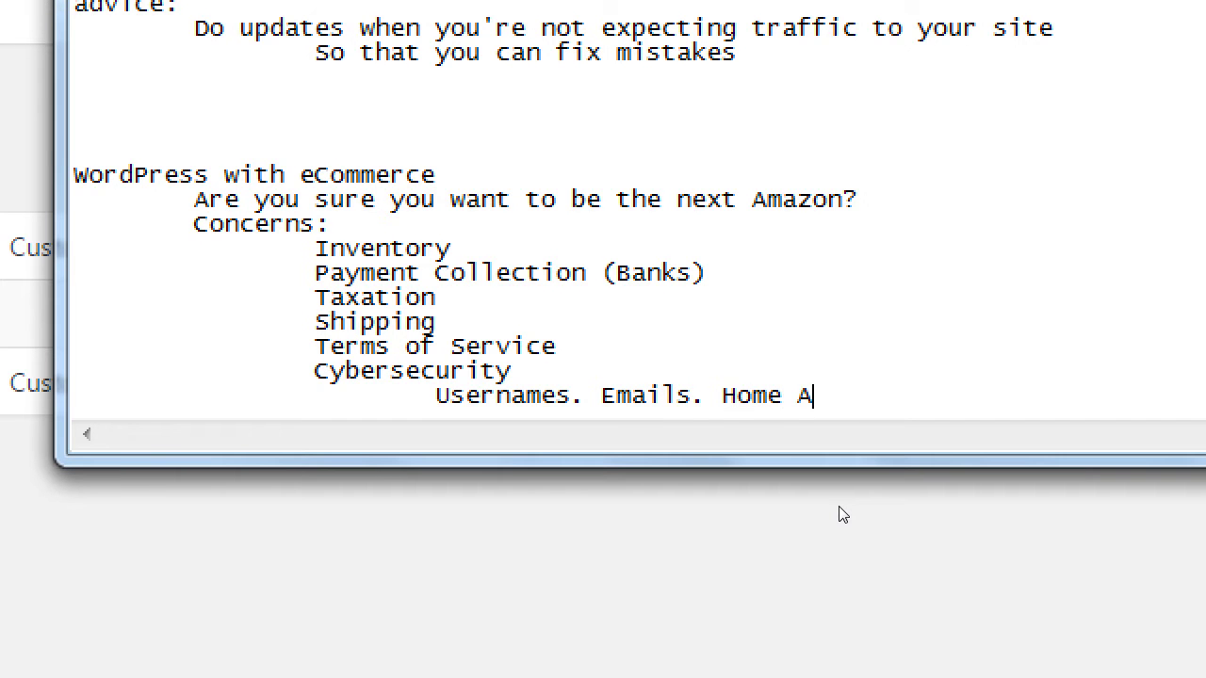
type("ddresses. ")
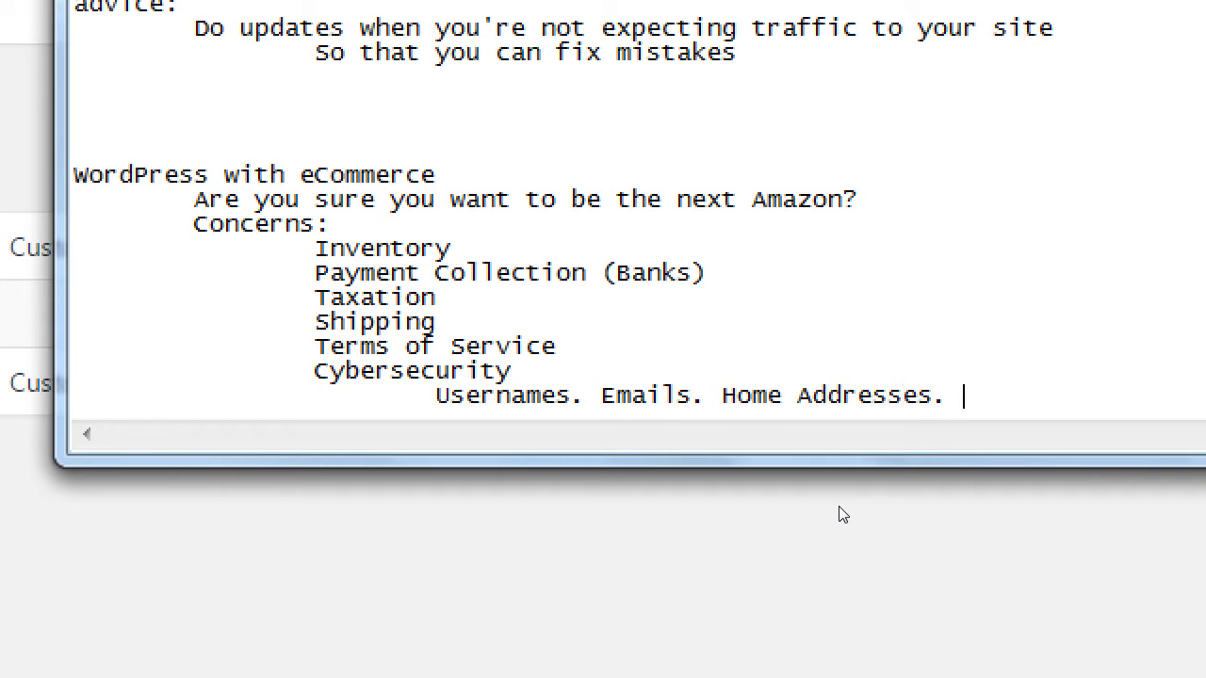
type("Credit cards!")
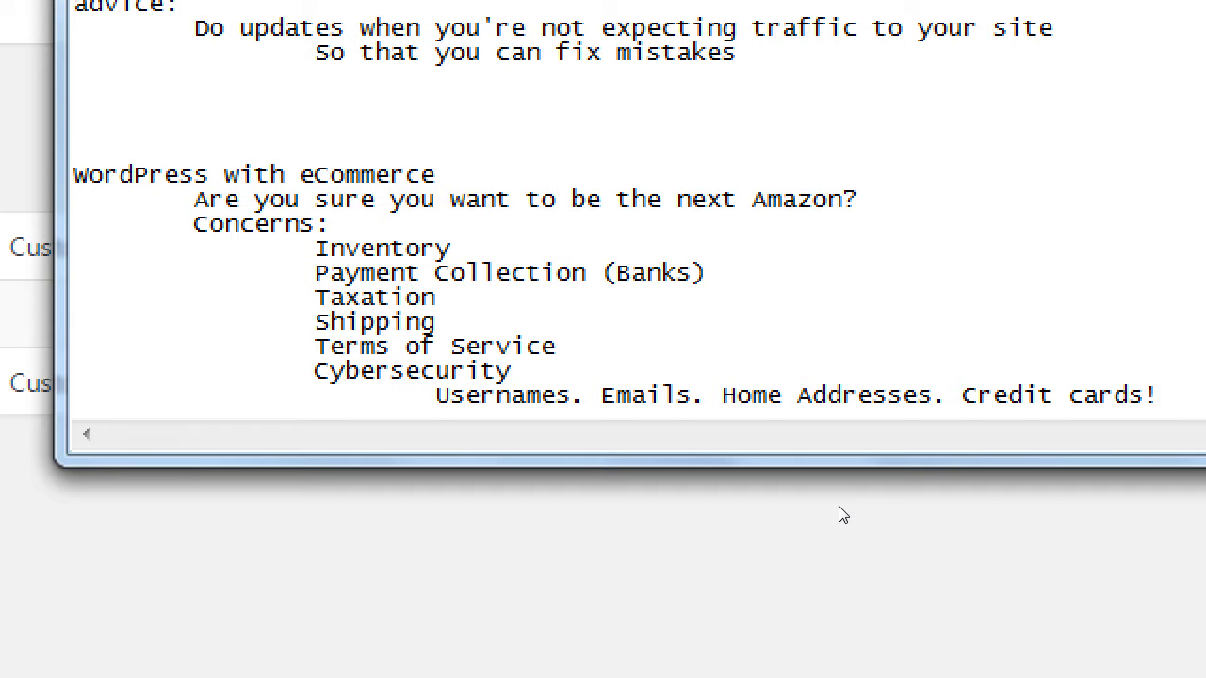
Add an indented line 'If yes, continue with the class' below the cybersecurity details
key("Return")
key("Tab")
type("If yes")
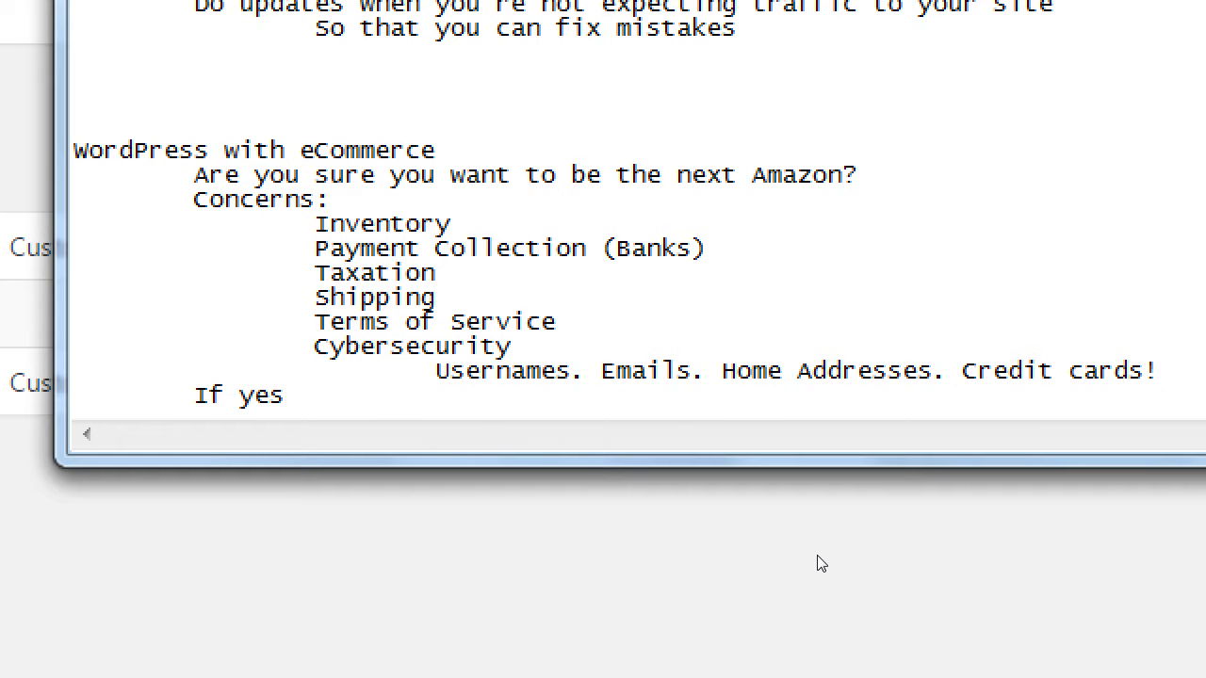
type(", continue")
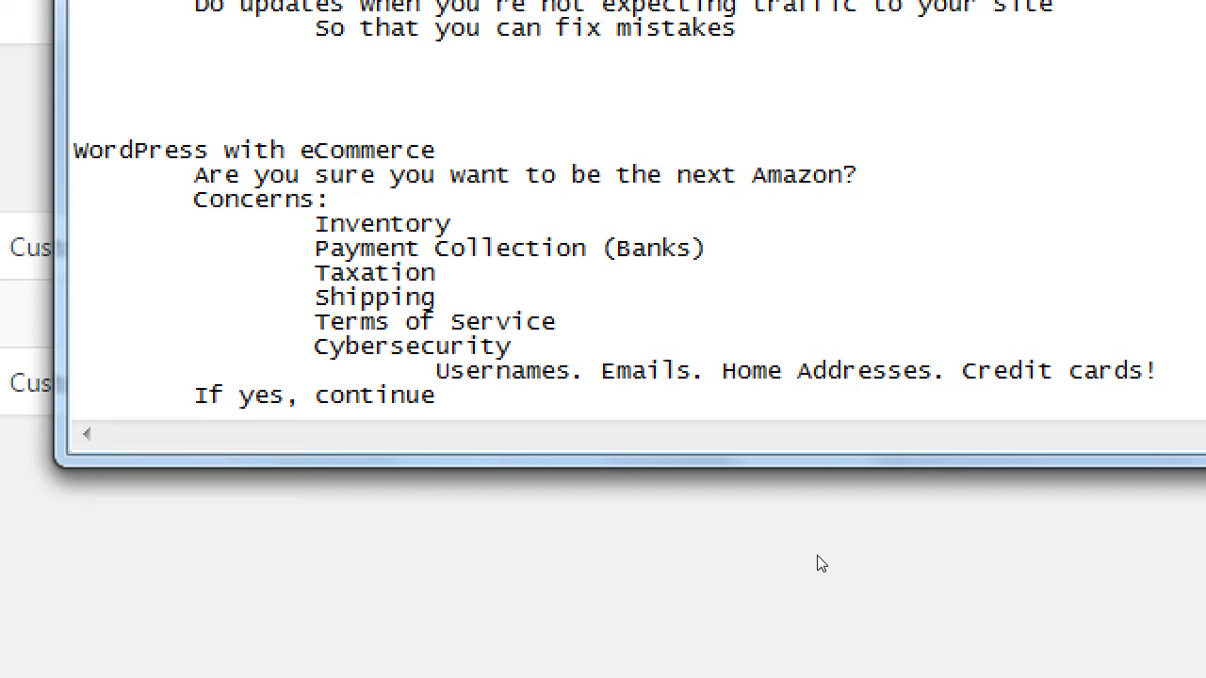
type("with the class")
Add a matching indented line 'If no, eBay, ETsy, Smugmug, Redbubble'
key("Return")
key("Tab")
type("If no, eba")
key("BackSpace")
key("BackSpace")
type("bAy,")
key("BackSpace")
key("BackSpace")
key("BackSpace")
key("BackSpace")
key("BackSpace")
type("Bay, ETsy,")
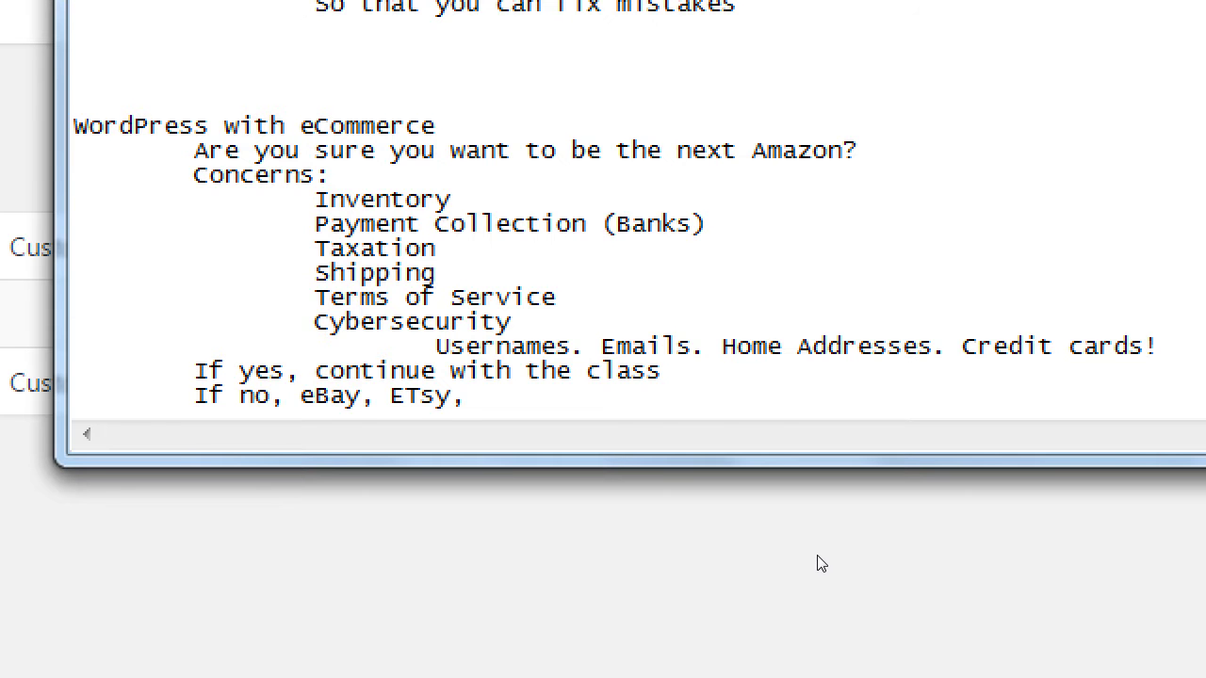
type("Smugmug, Redbubble")
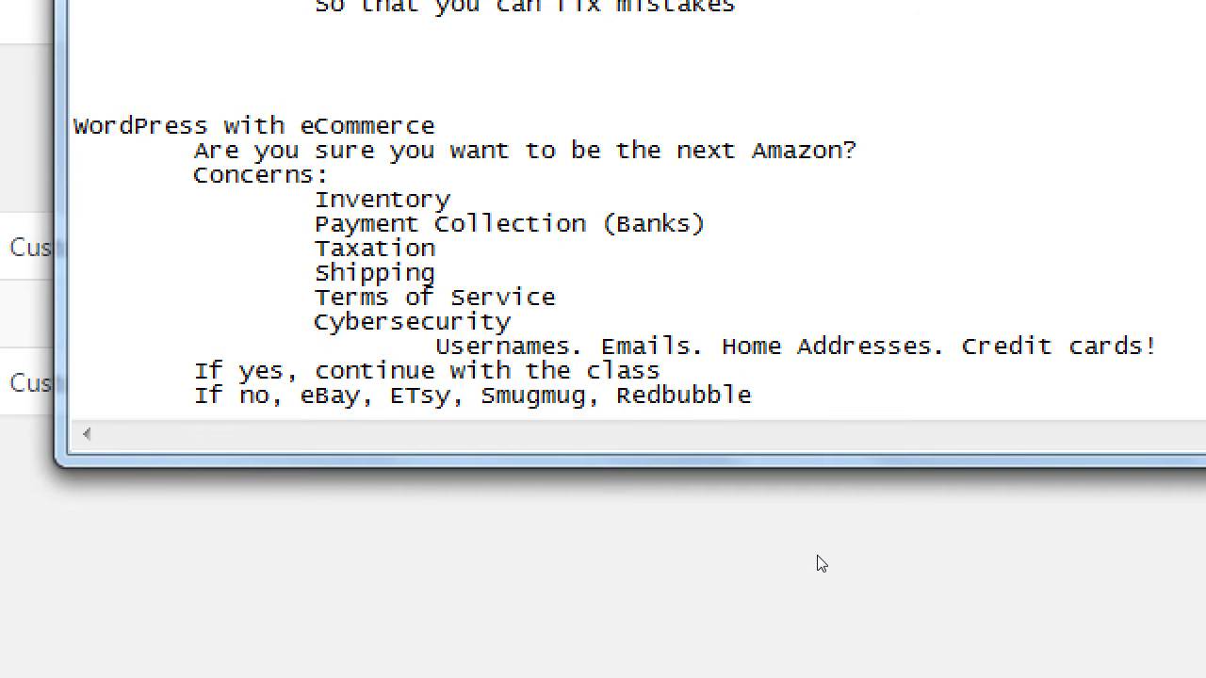
Insert a blank line after 'If yes, continue with the class', above the 'If no' line
key("ctrl+shift+Left")
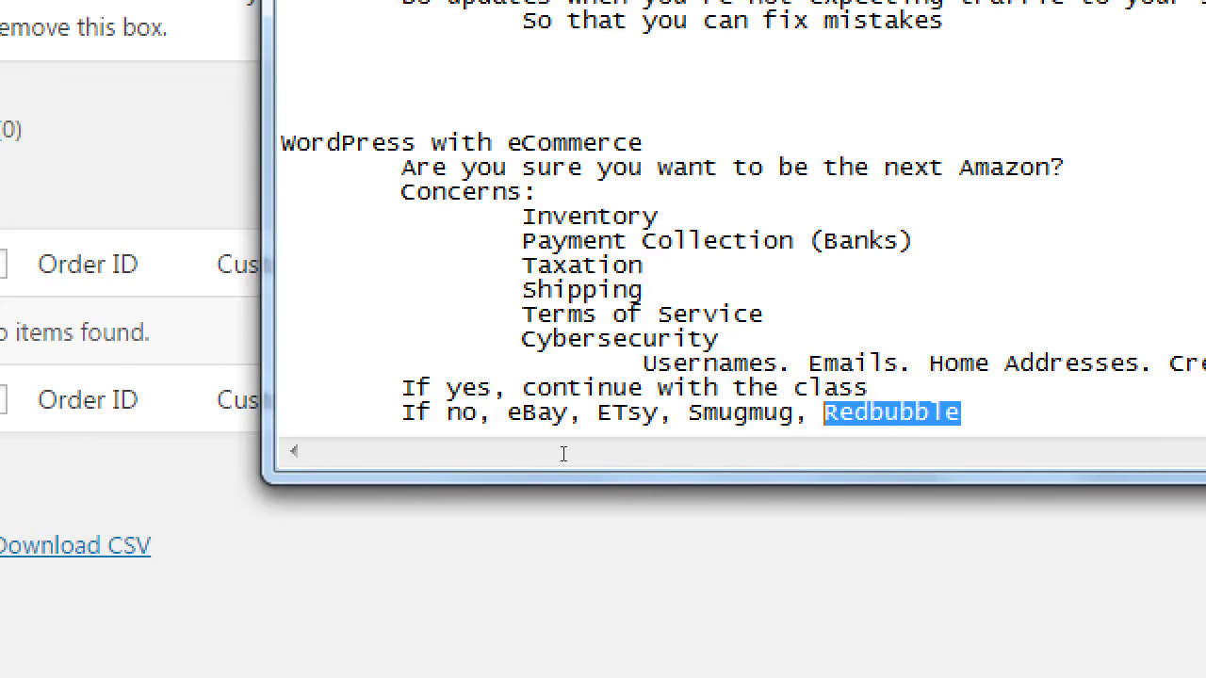
double_click(748, 412)
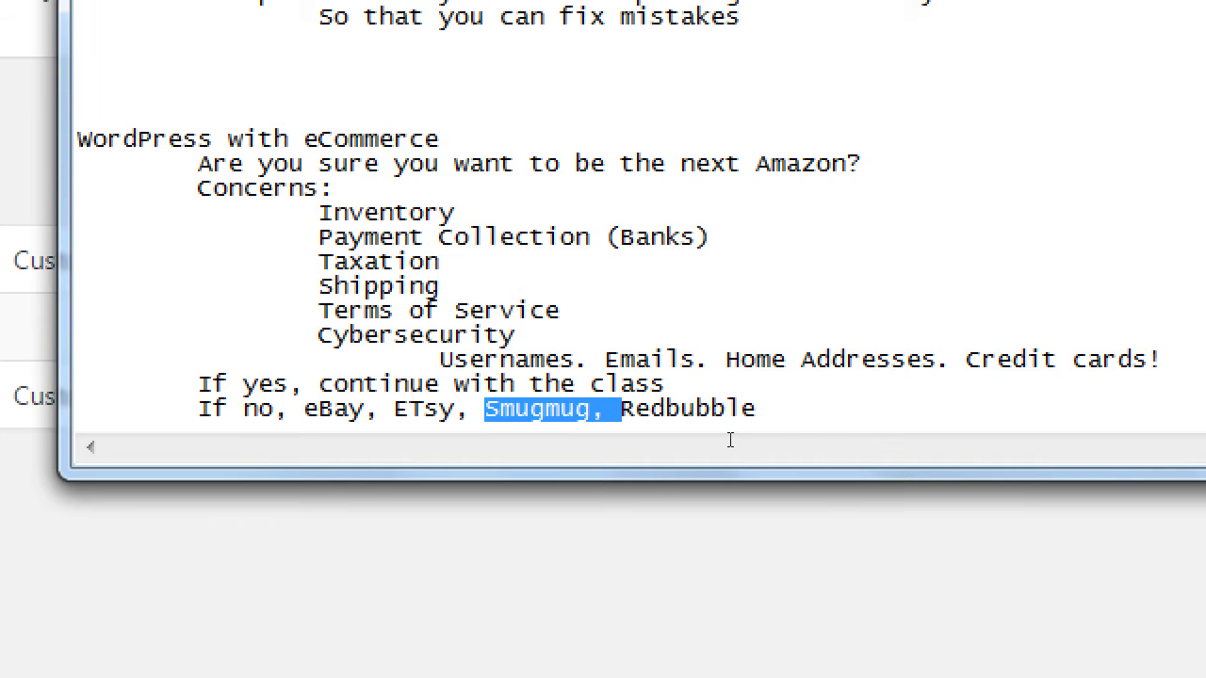
key("Up")
key("Return")
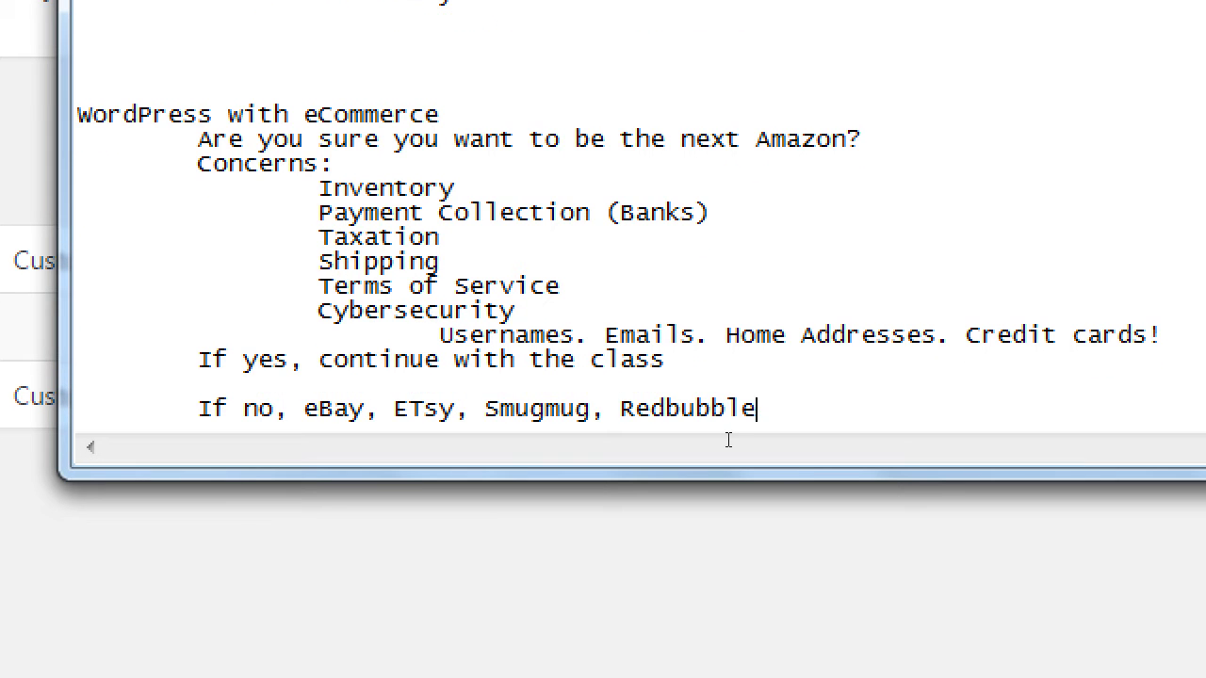
key("Tab")
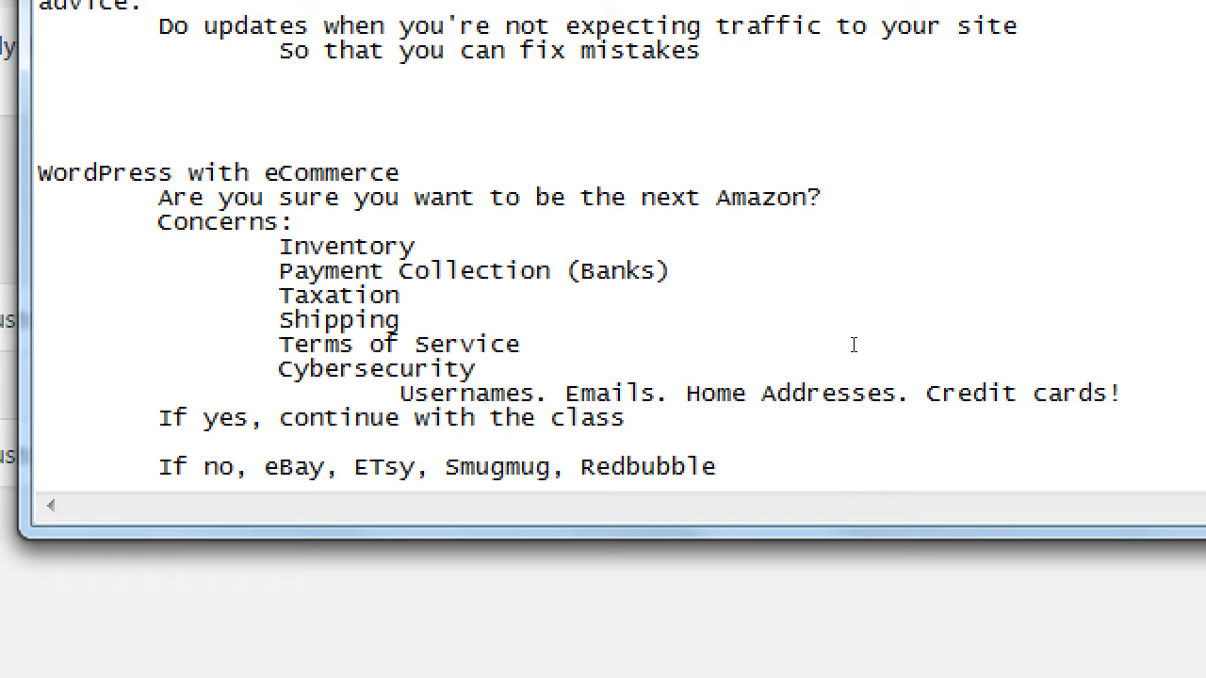
Type 'The long way, but you' under the 'If yes' line, then bring the WordPress Sales Log forward
type("The long way")
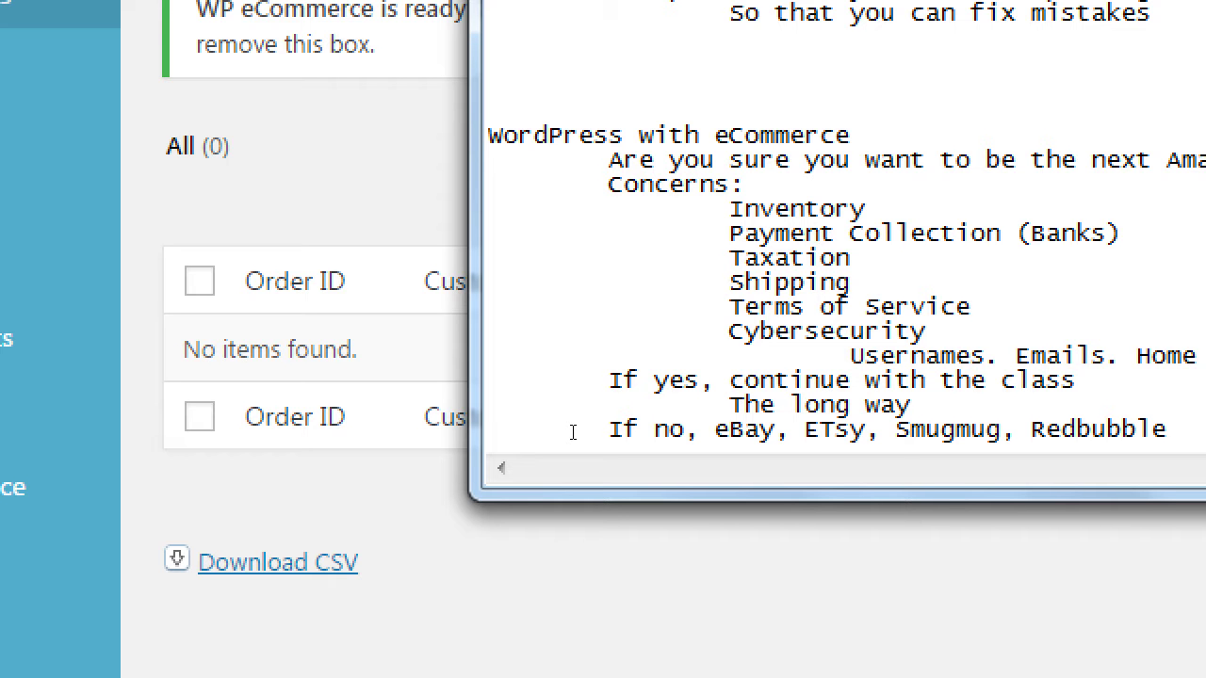
type(", bt y")
key("BackSpace")
key("BackSpace")
key("BackSpace")
type("ut you")
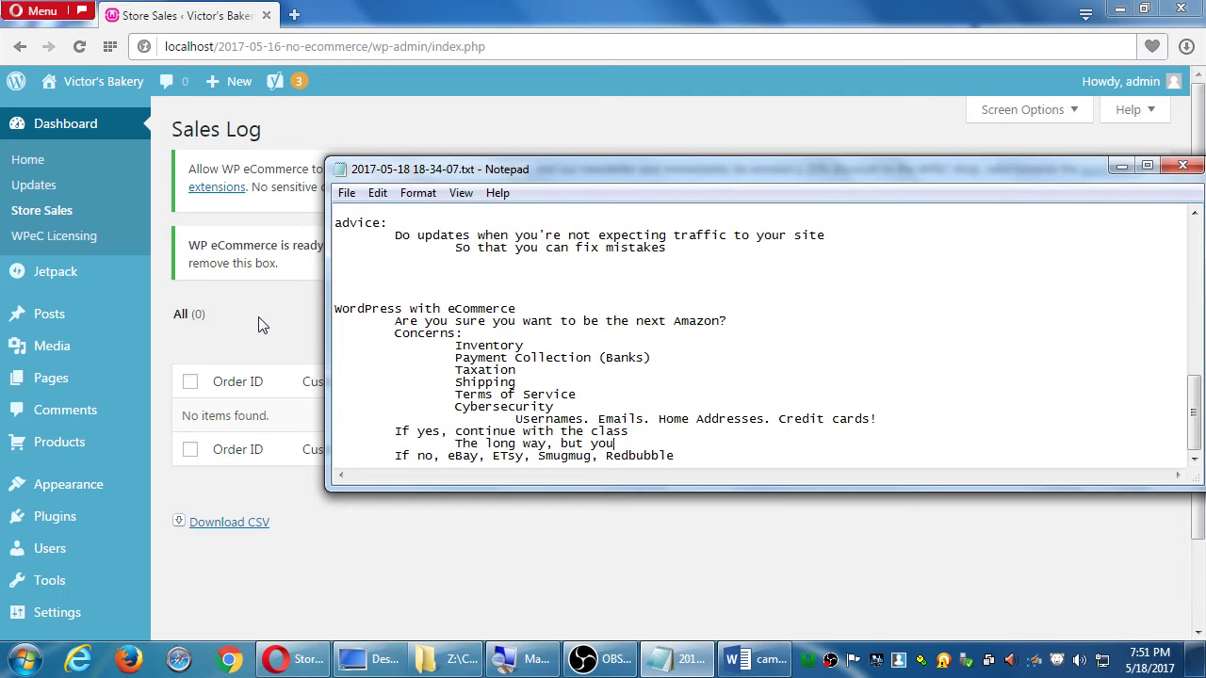
left_click(196, 258)
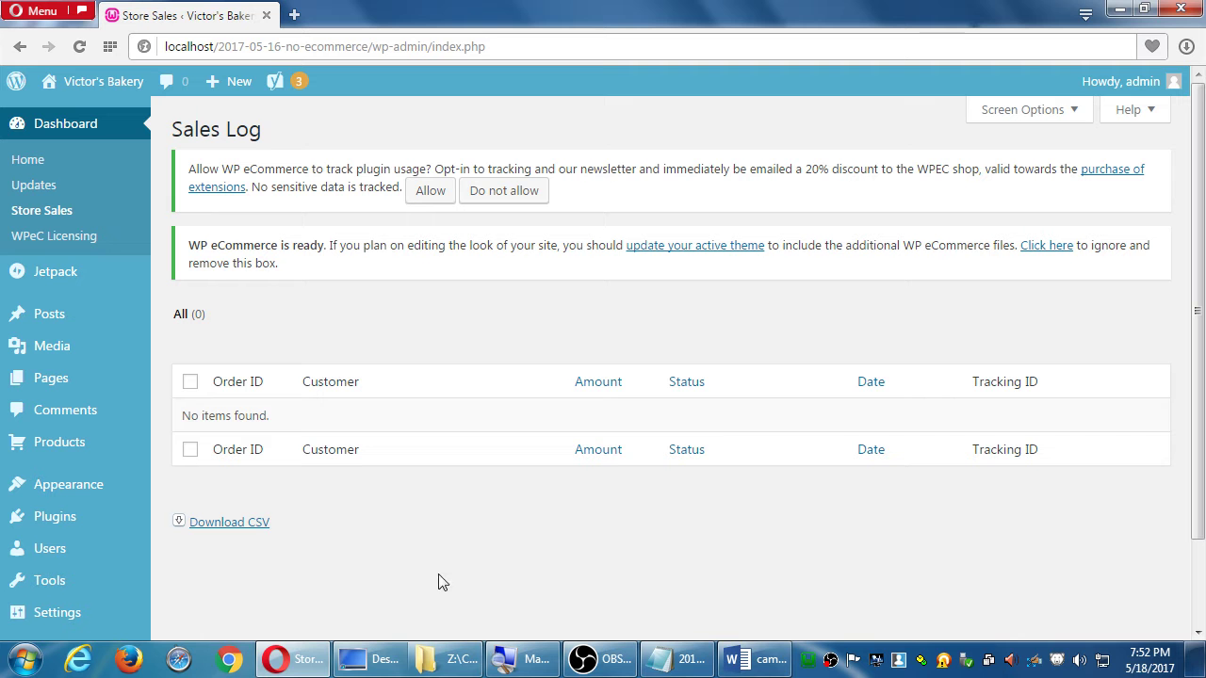
Switch from the empty Sales Log back to the Notepad outline
left_click(664, 660)
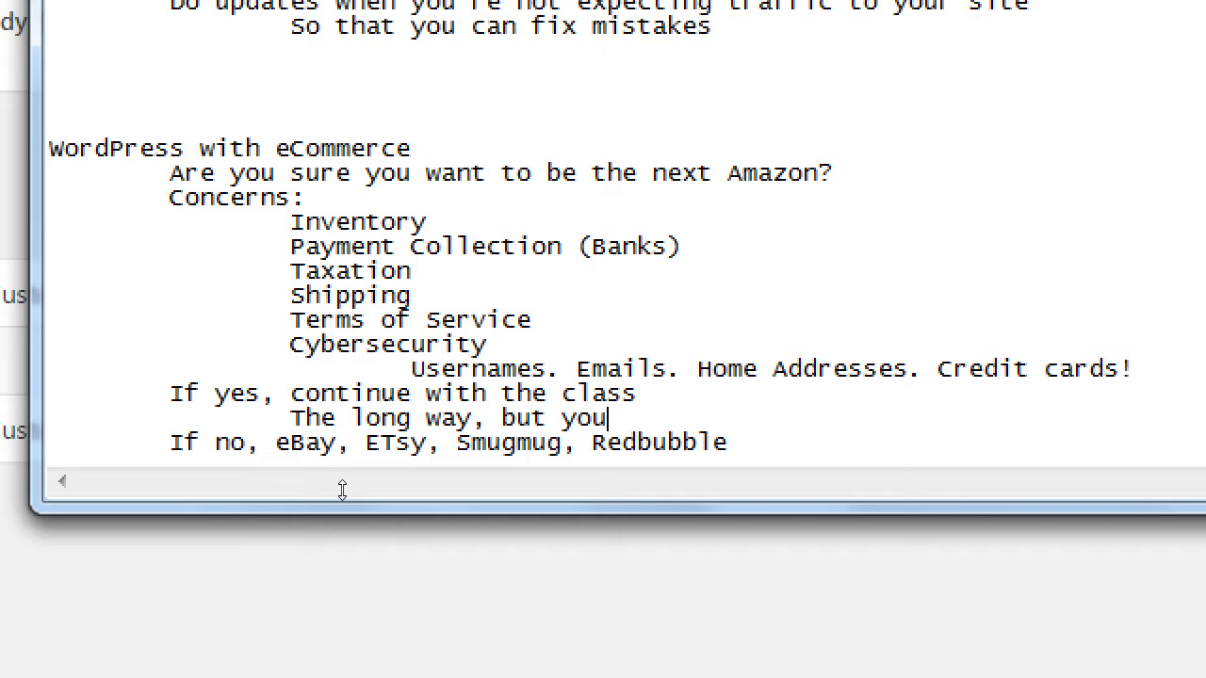
Finish the long-way line with 'keep more of the profit' and add an 'easy' way line about keeping less profit
type("keep more fo")
type(" the")
key("BackSpace")
key("BackSpace")
key("BackSpace")
key("BackSpace")
key("BackSpace")
key("BackSpace")
type("of the profit")
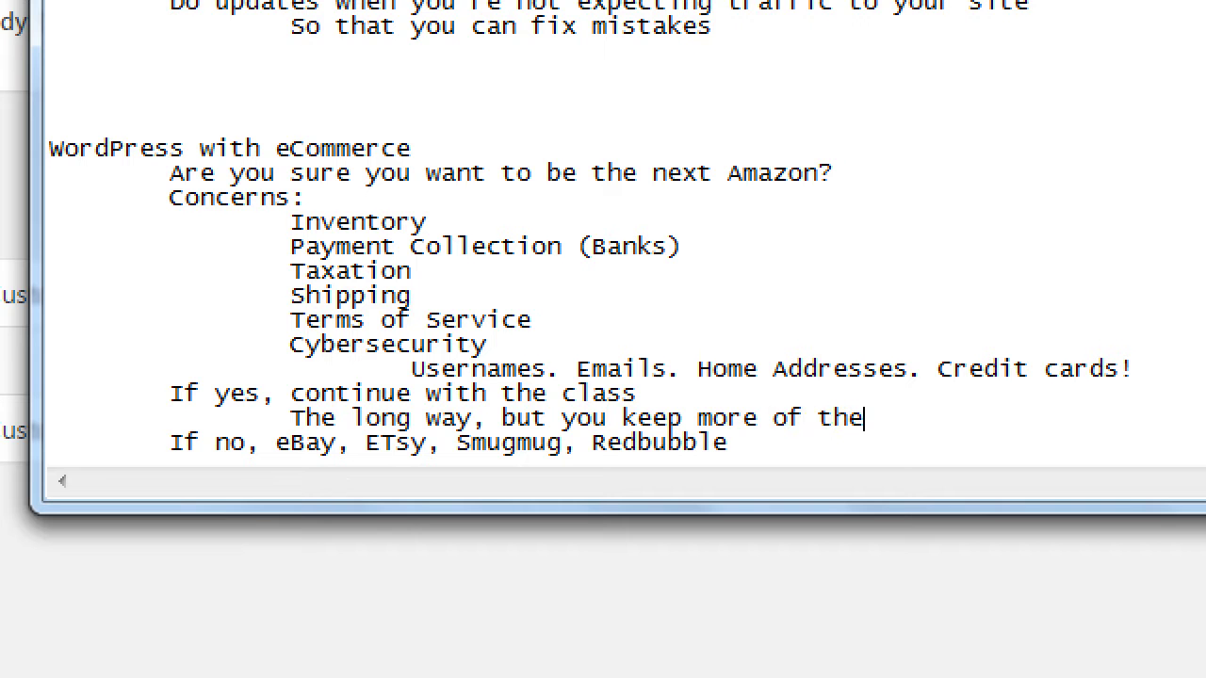
key("Down")
key("Return")
key("Tab")
key("Tab")
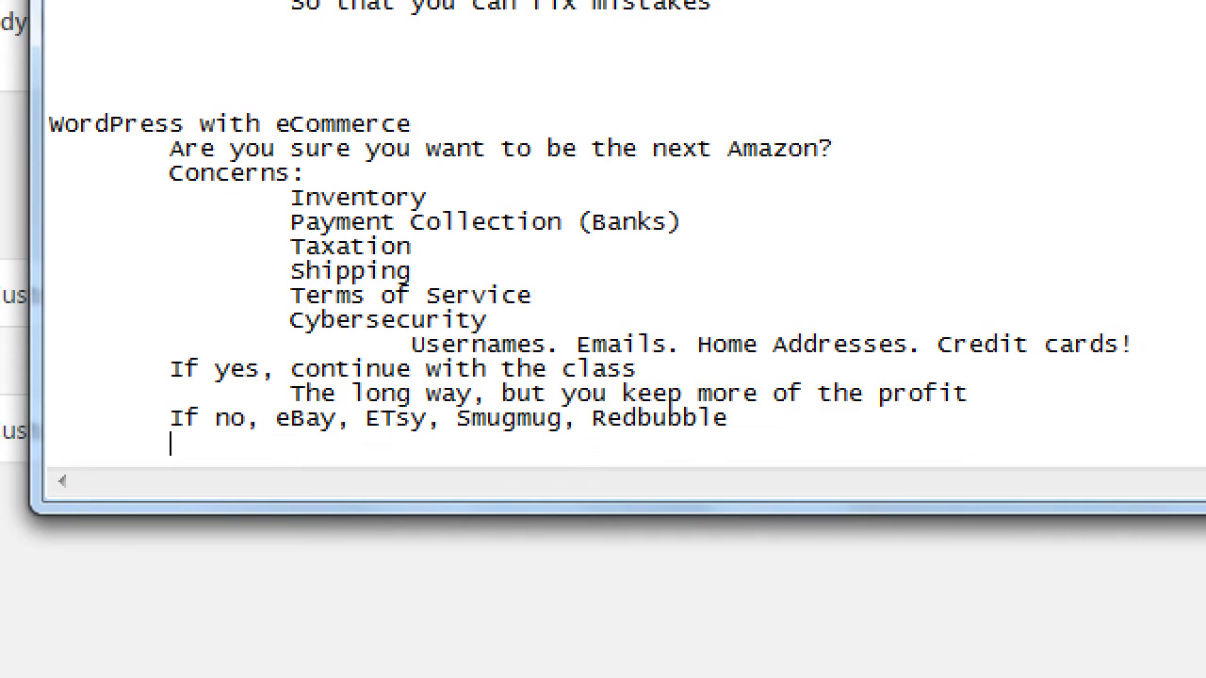
type("The 'easy'")
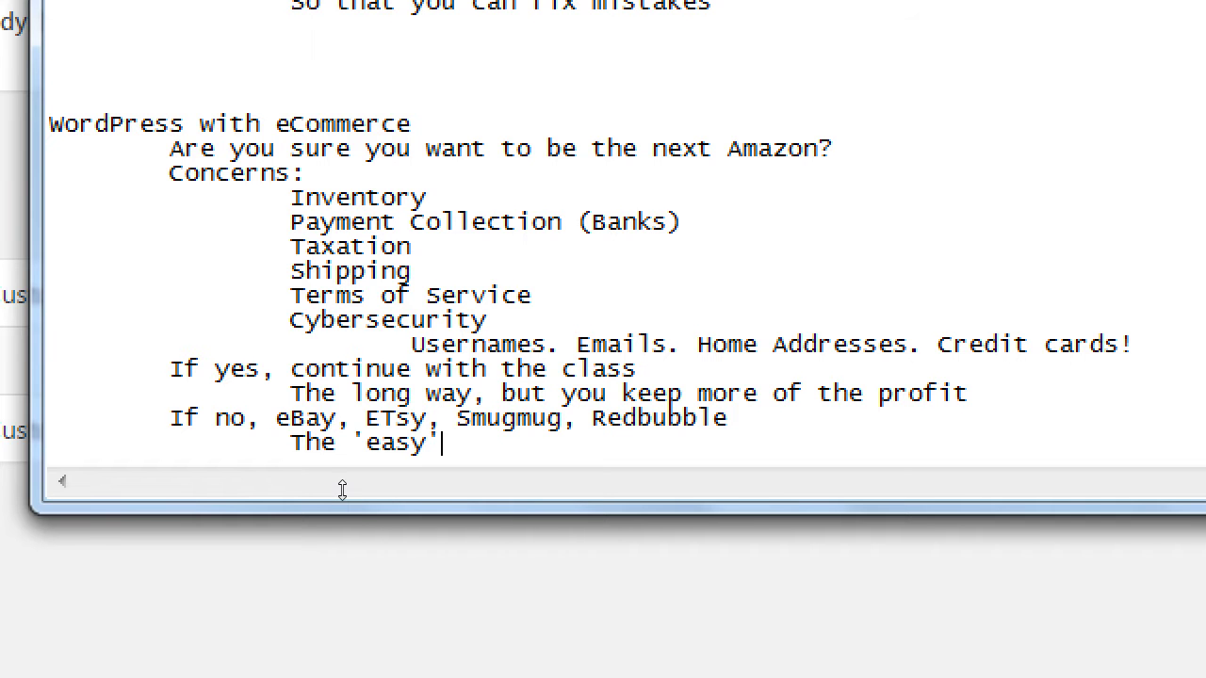
type(" way, and you k")
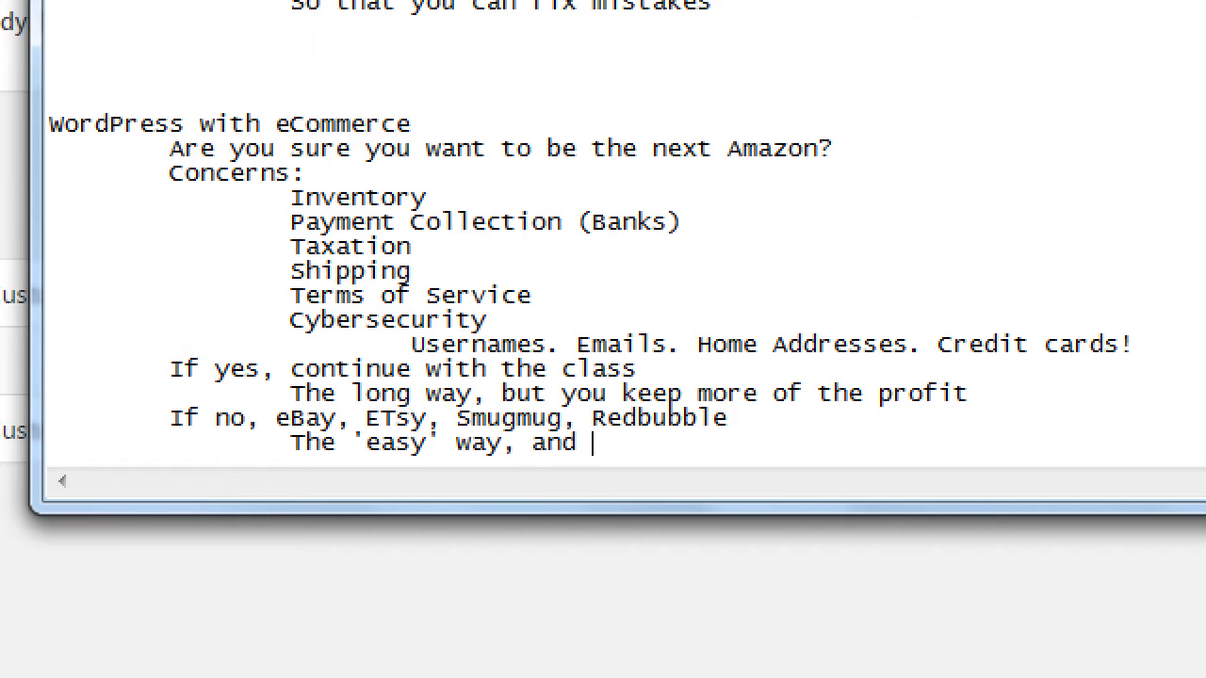
type("less")
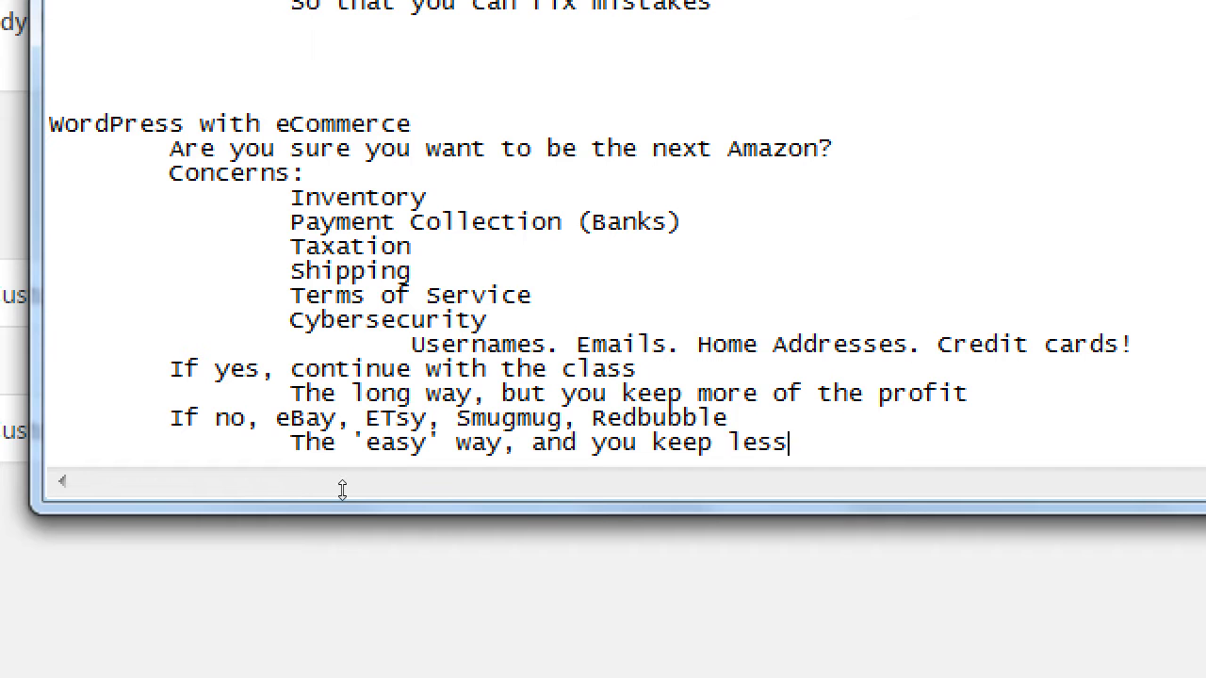
type(" of your profit")
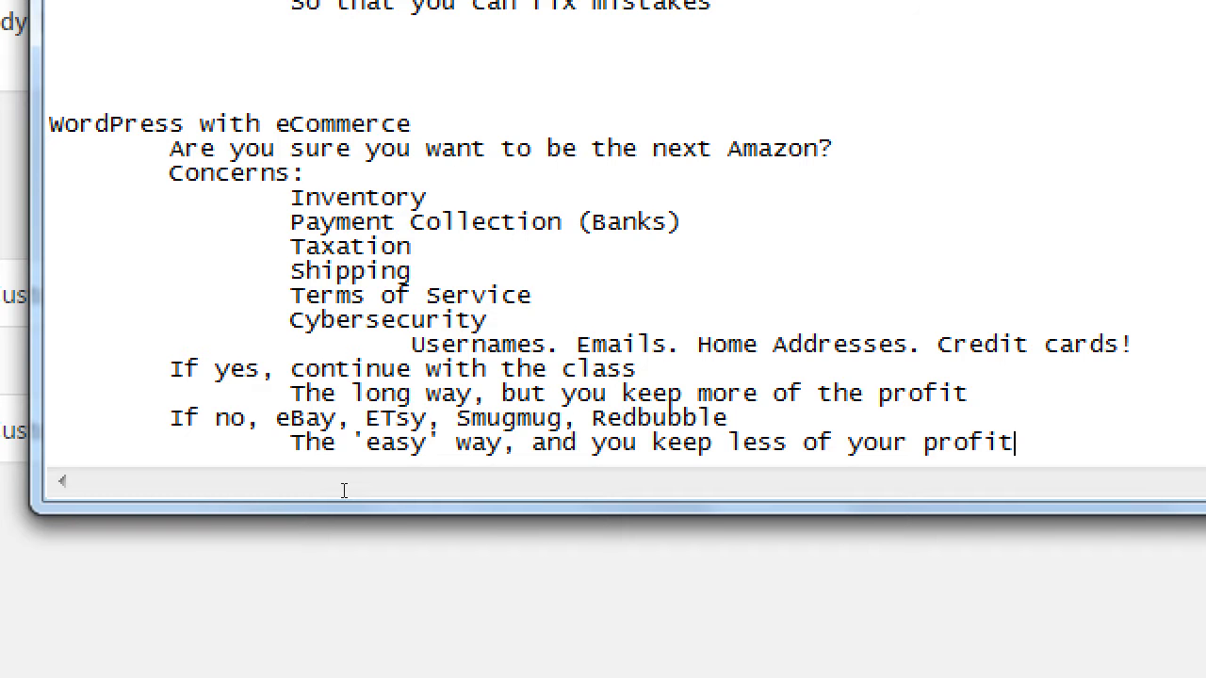
Select the long-way line, glance at the Sales Log, and bring Notepad back
key("Up")
key("Up")
key("End")
key("shift+Home")
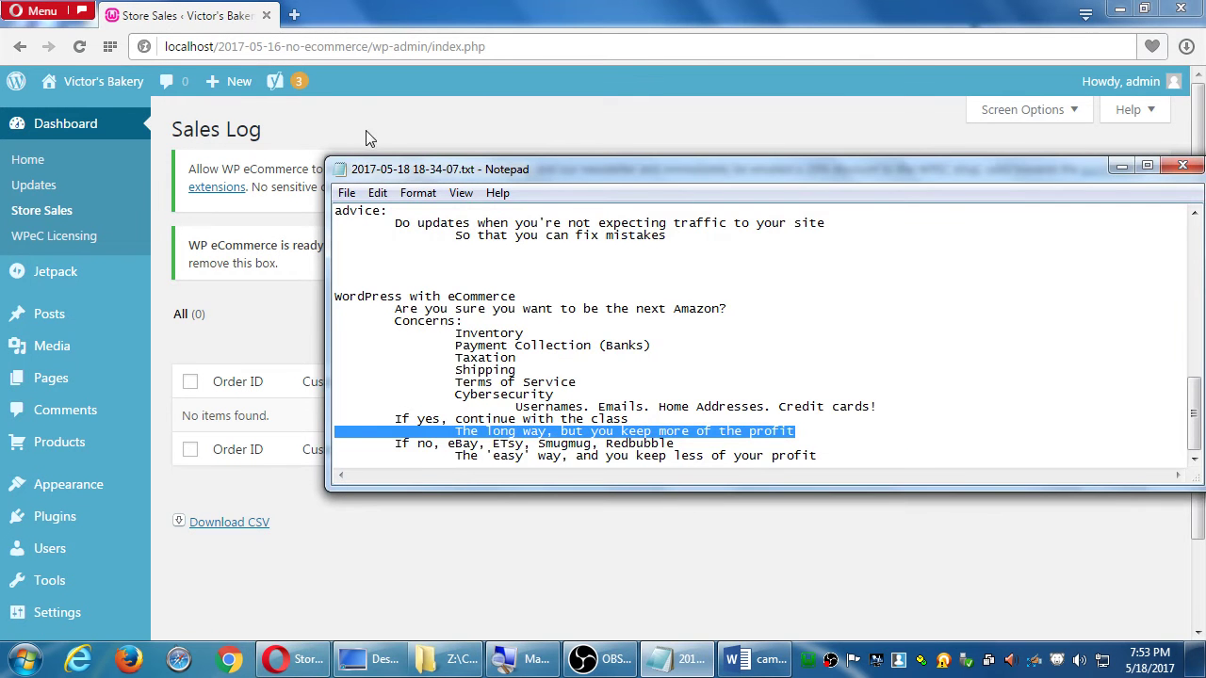
left_click(369, 140)
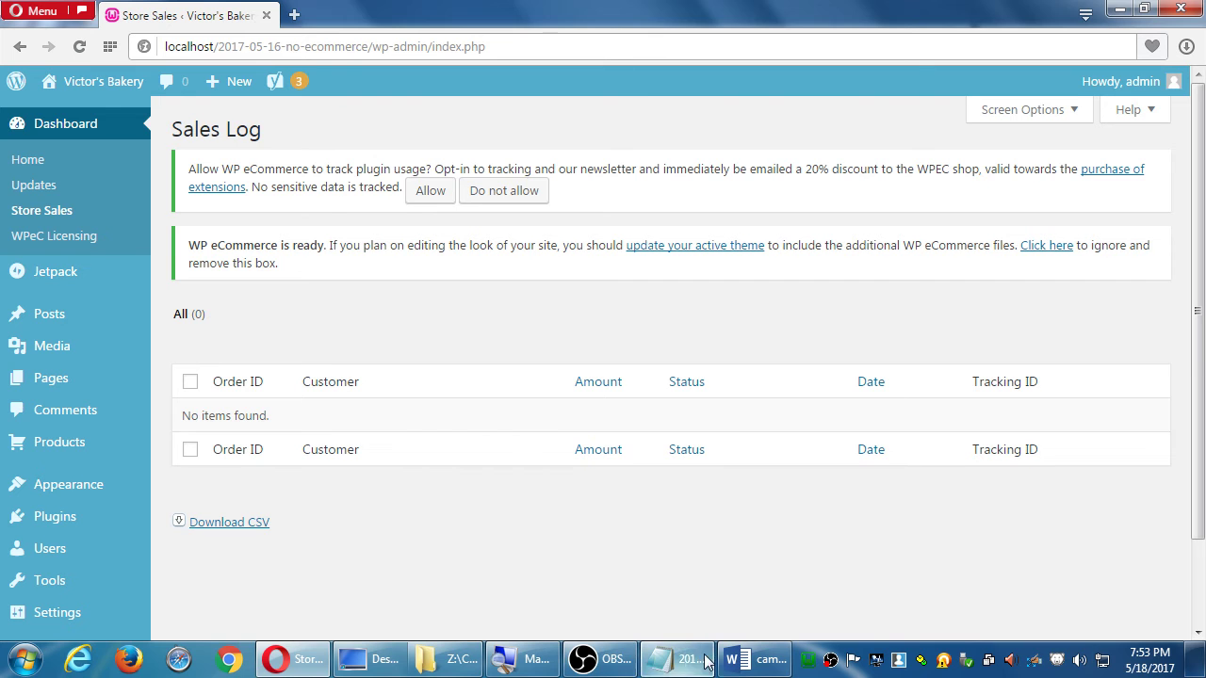
left_click(686, 660)
Highlight the eCommerce concerns and the long-way/easy-way options, then return to the Sales Log page
left_click_drag(455, 308, 575, 386)
left_click(494, 363)
left_click_drag(473, 345, 525, 394)
left_click_drag(482, 431, 651, 443)
left_click(678, 440)
left_click_drag(410, 419, 482, 421)
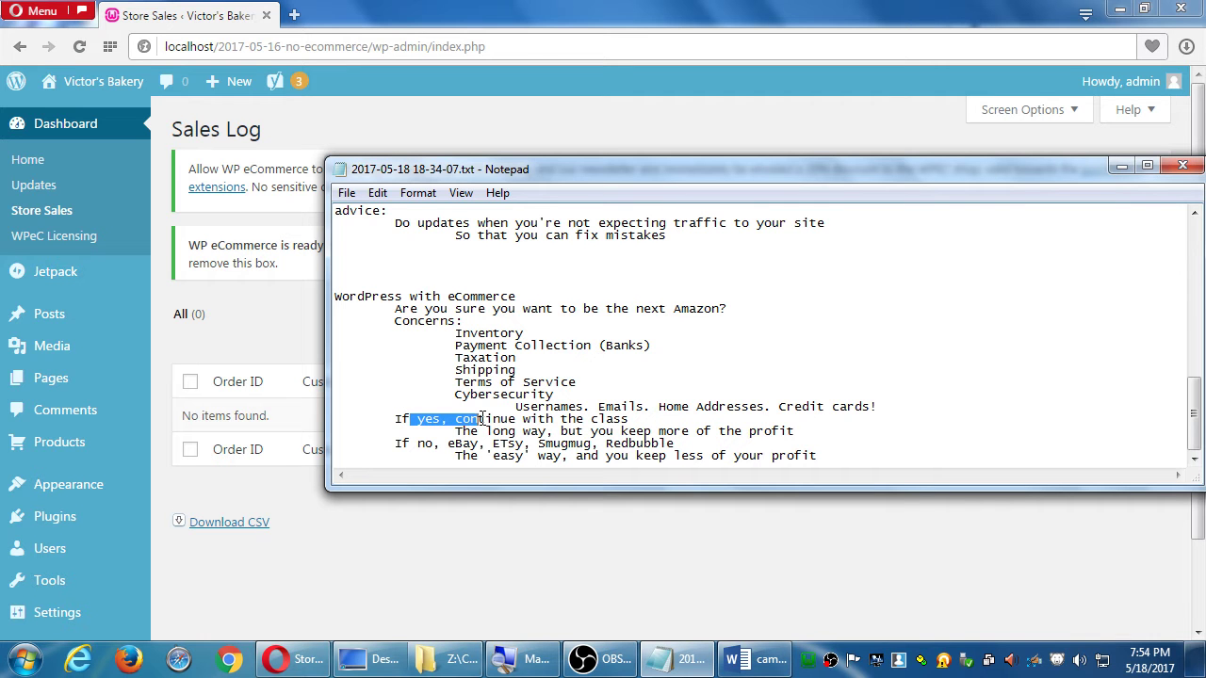
left_click(268, 299)
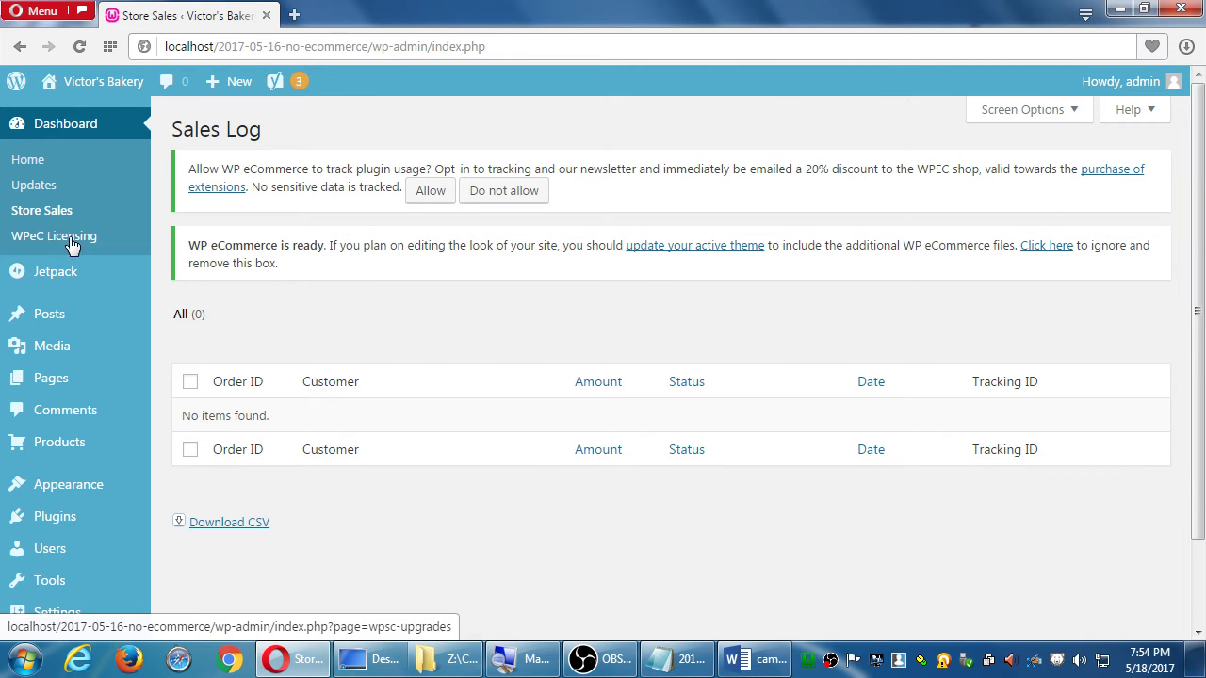
Open the WP eCommerce Products list, which still has no products
left_click(106, 444)
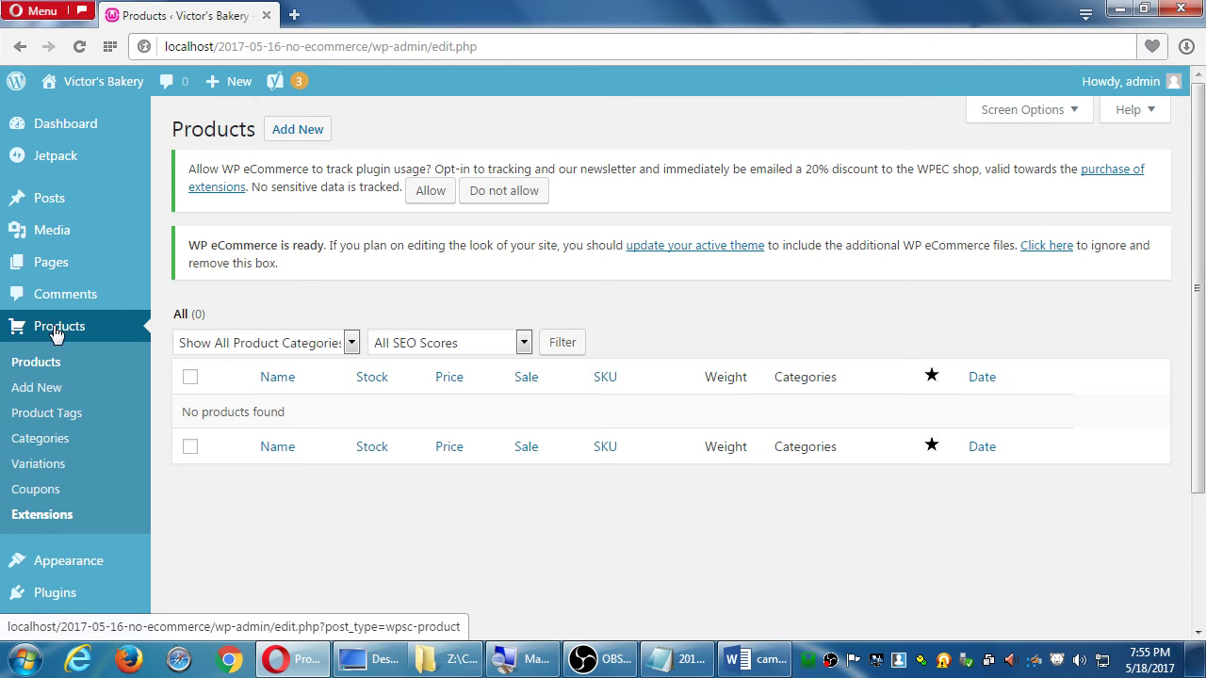
Find the store pages in the Pages list and open Products Page for editing
left_click(58, 268)
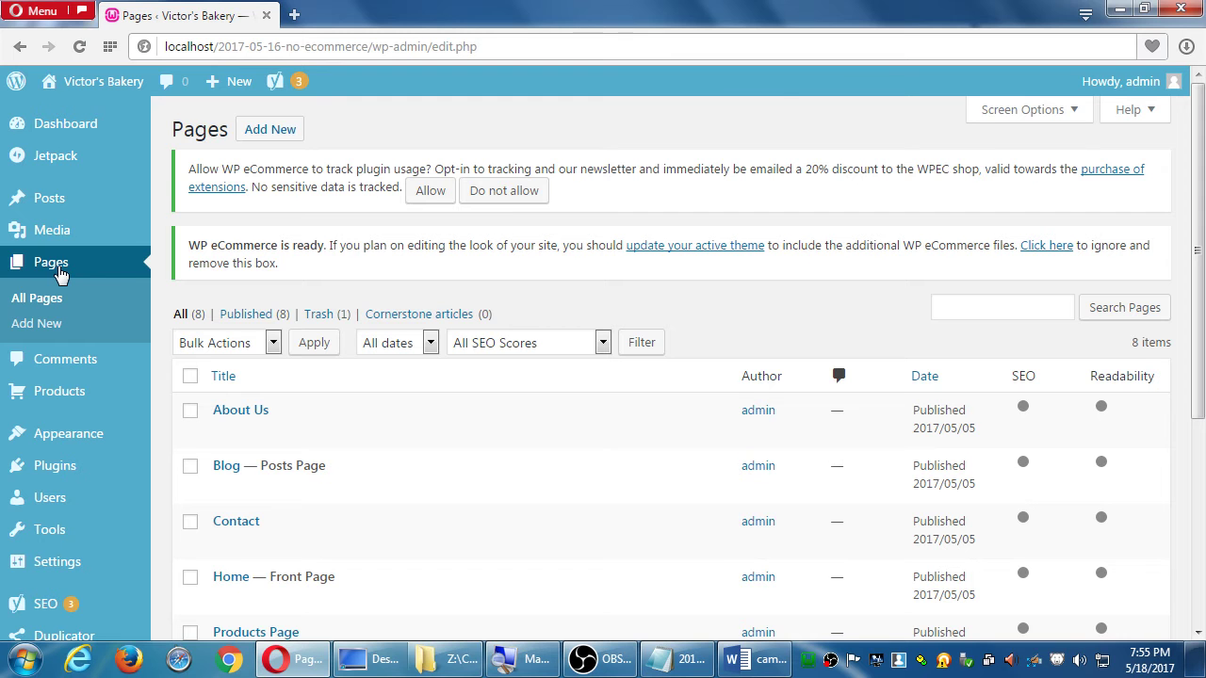
scroll(254, 288, "down", 5)
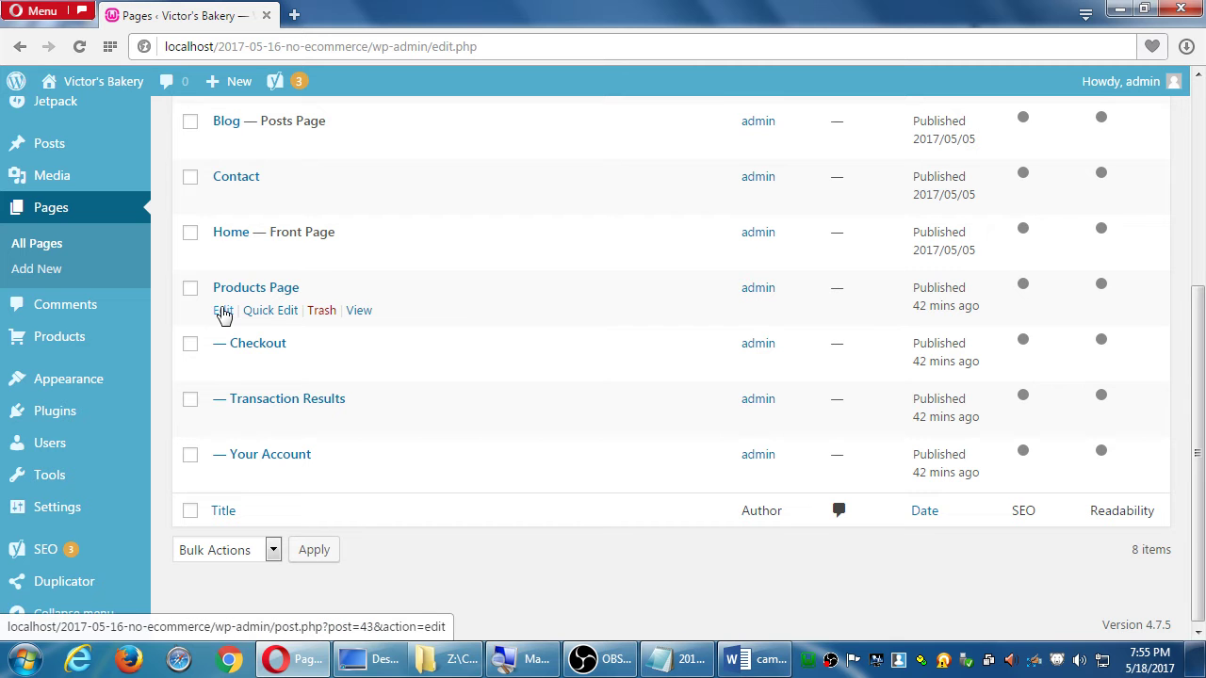
left_click(227, 315)
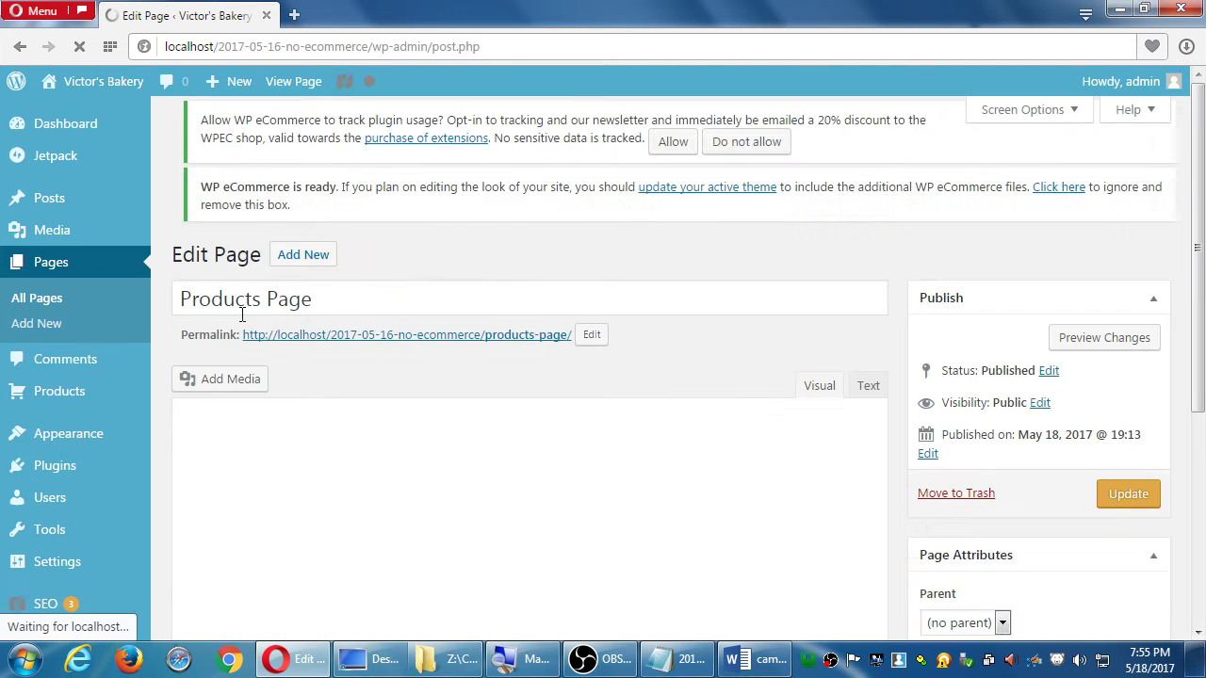
scroll(345, 415, "down", 1)
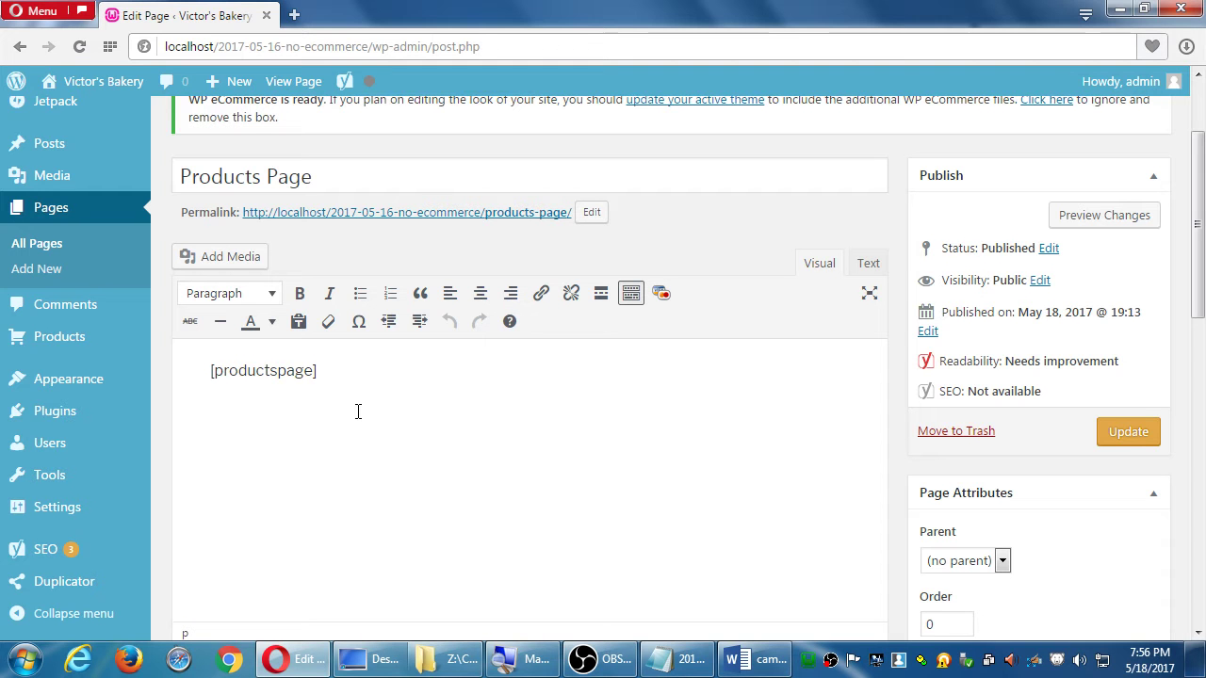
key("alt+Left")
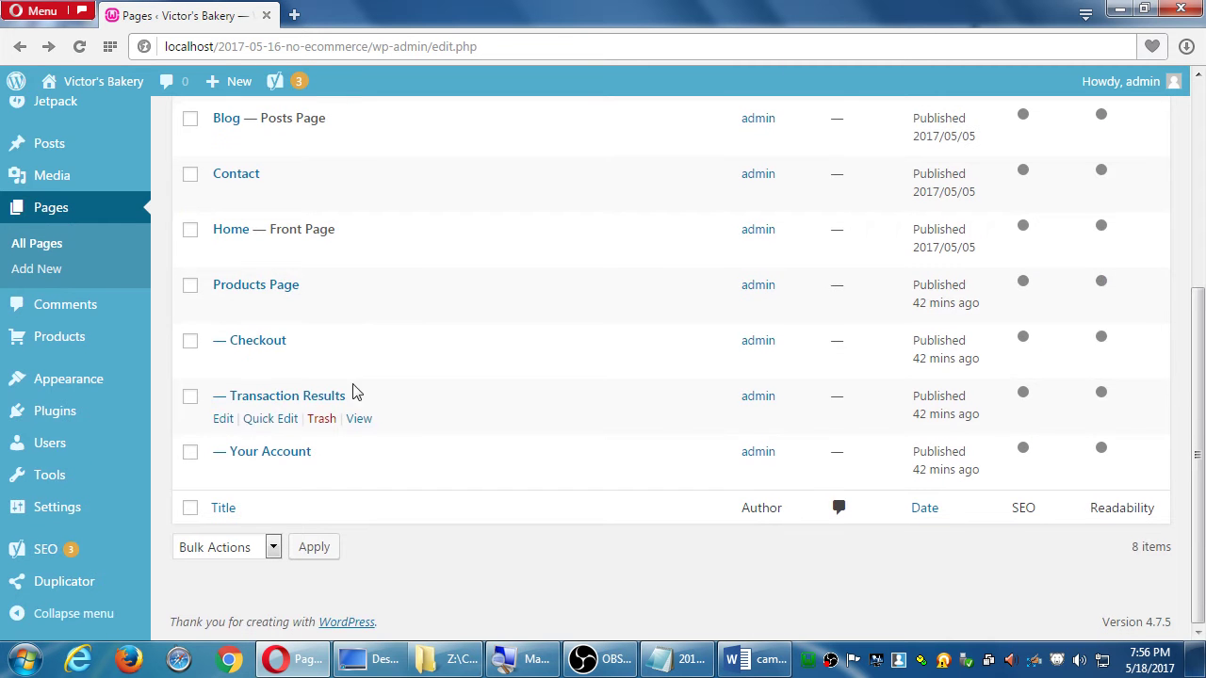
left_click(223, 363)
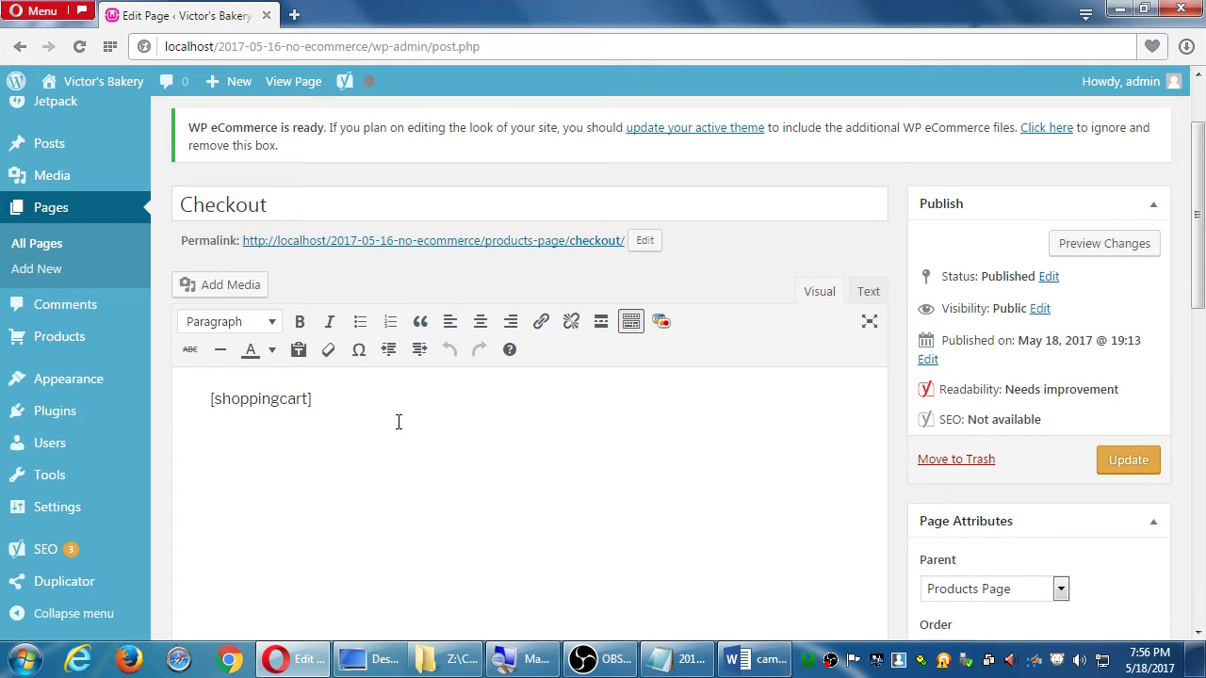
key("alt+Left")
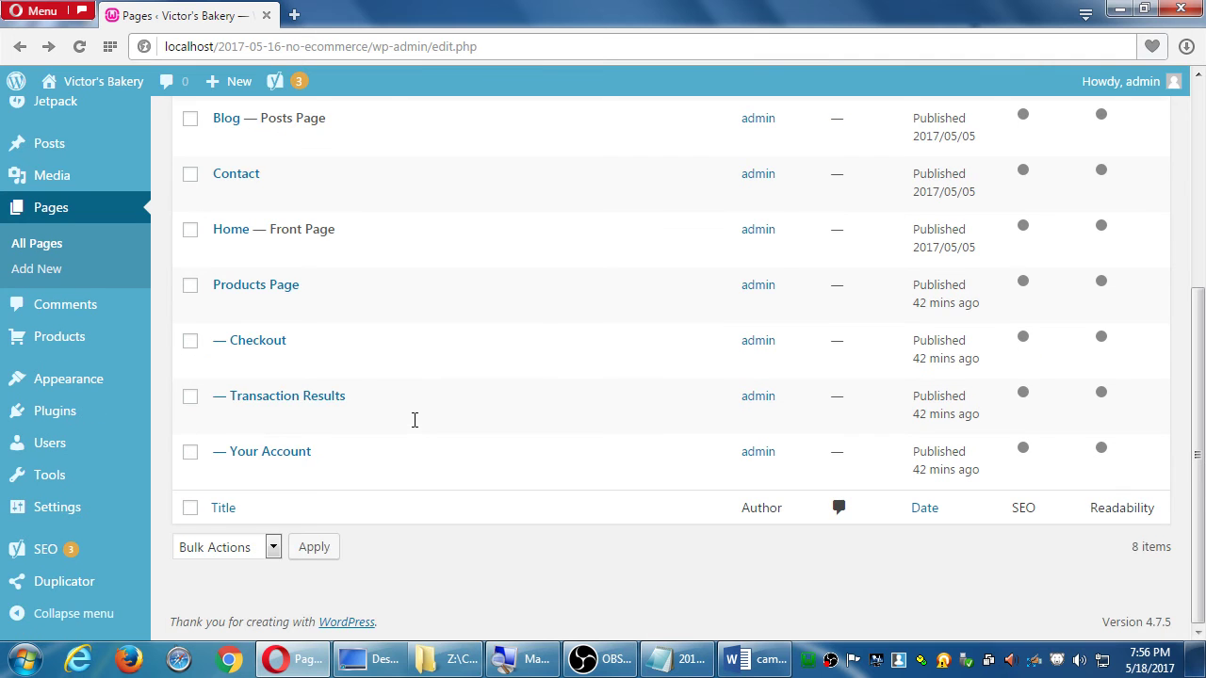
mouse_move(418, 428)
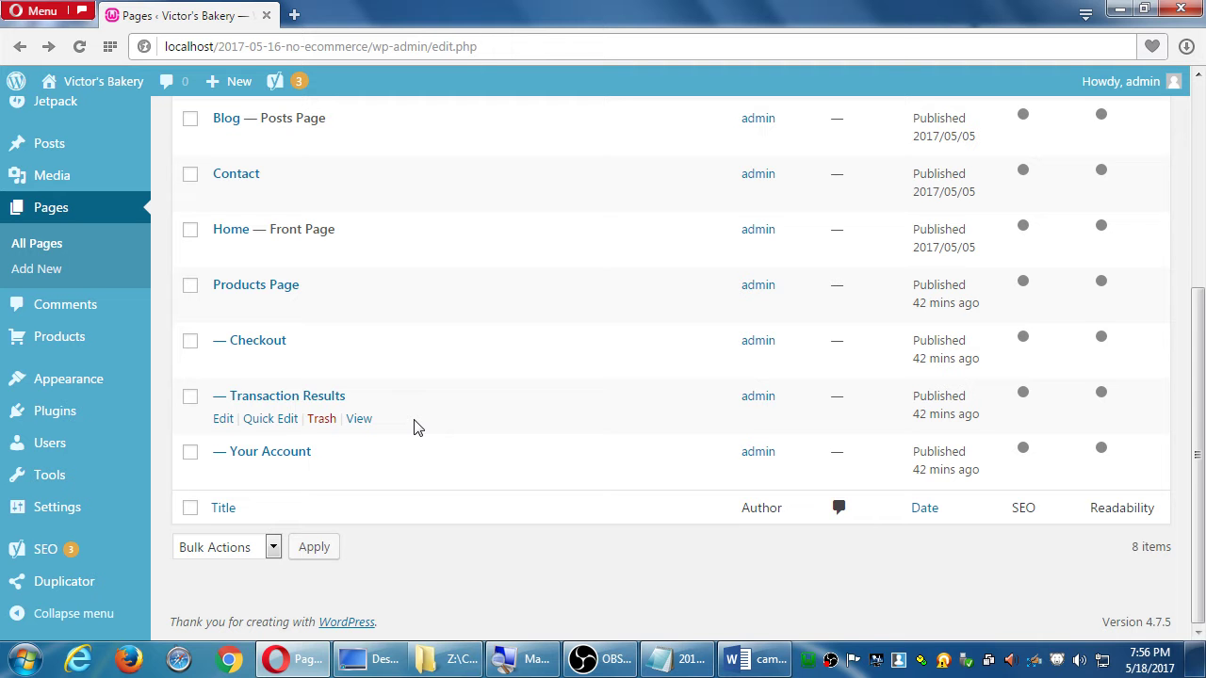
mouse_move(107, 83)
middle_click(107, 83)
Check the main menu on the live bakery home page tab, then return to the admin Pages tab
left_click(320, 19)
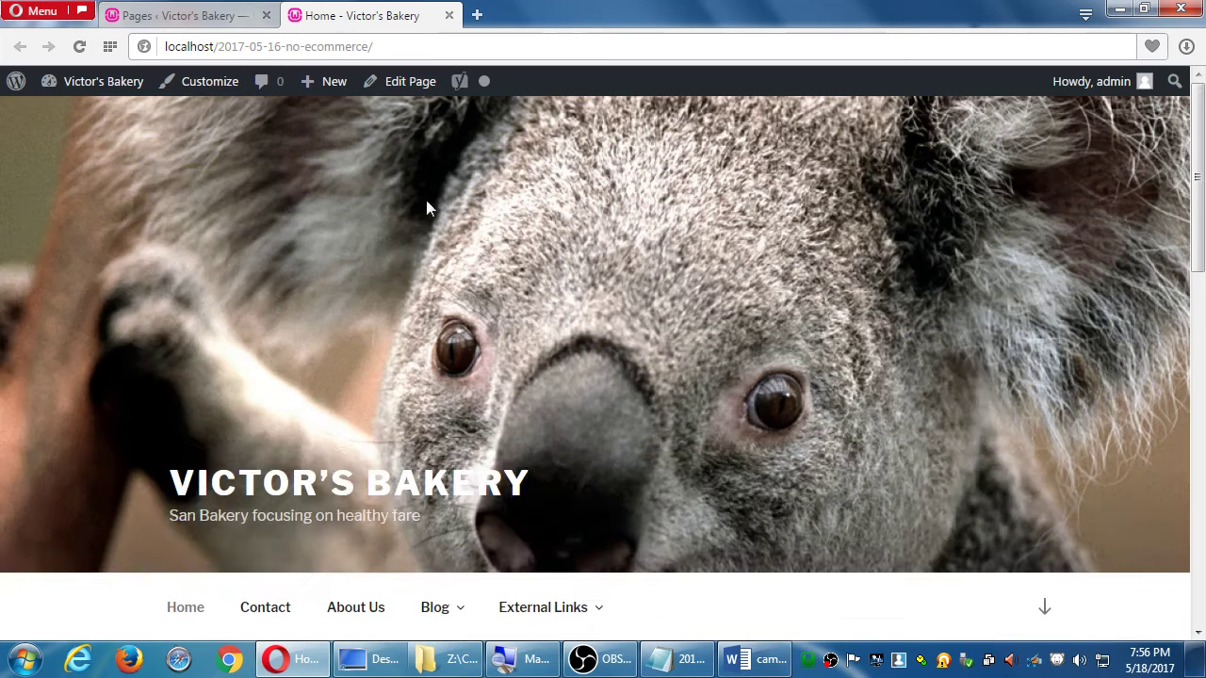
scroll(462, 341, "down", 3)
mouse_move(462, 341)
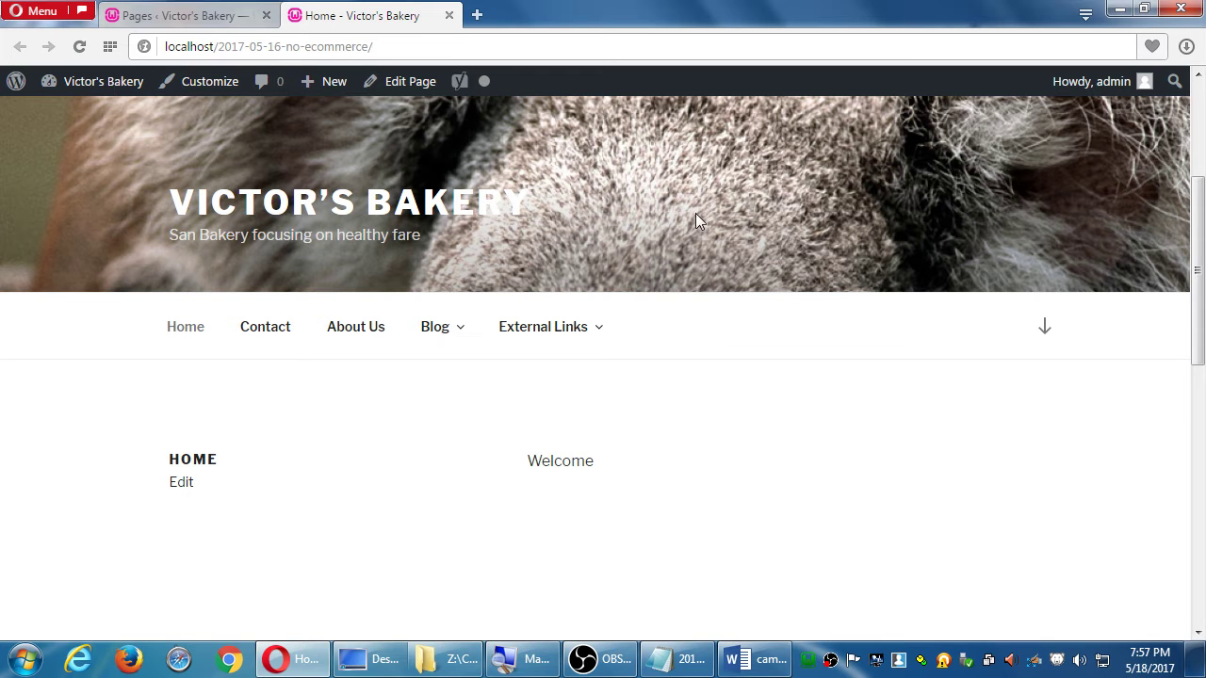
left_click(142, 13)
Go to Appearance > Menus and scroll to the list of pages
mouse_move(97, 347)
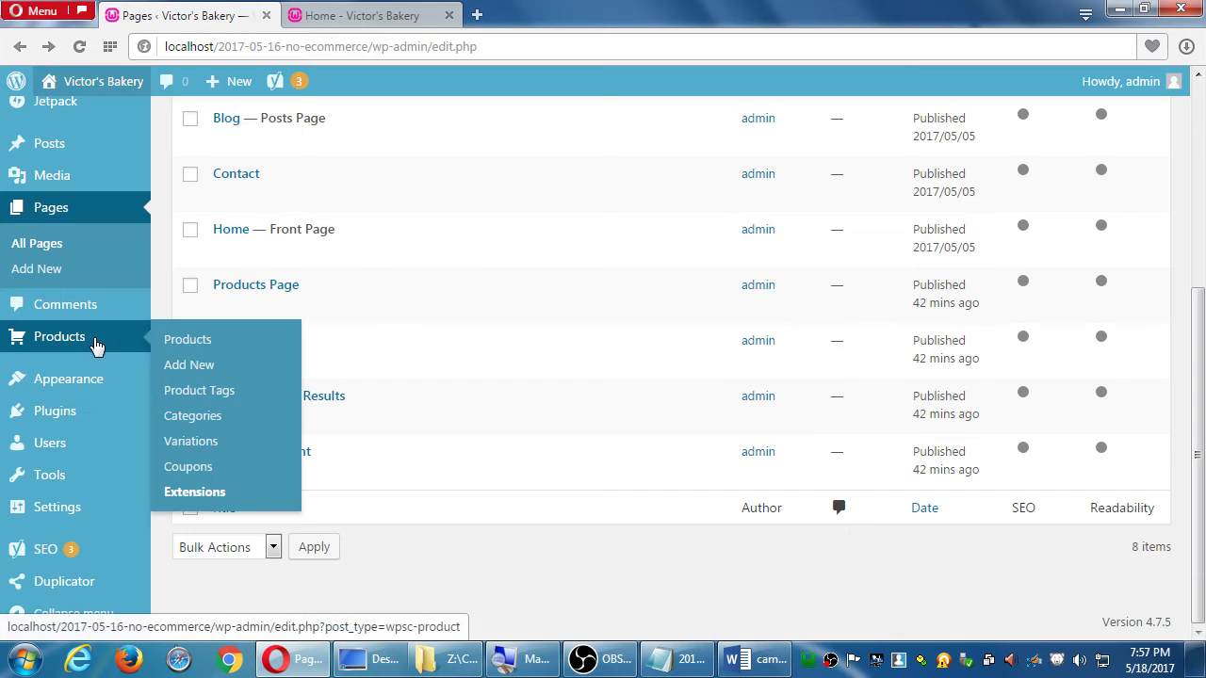
left_click(110, 384)
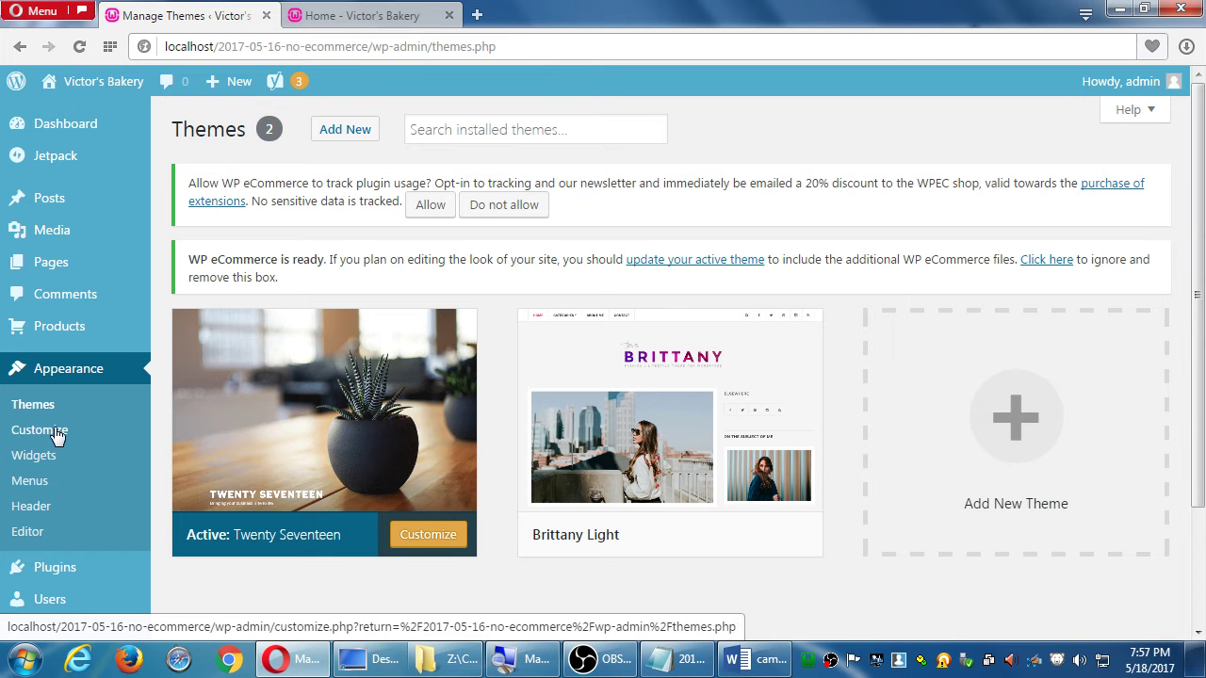
left_click(38, 483)
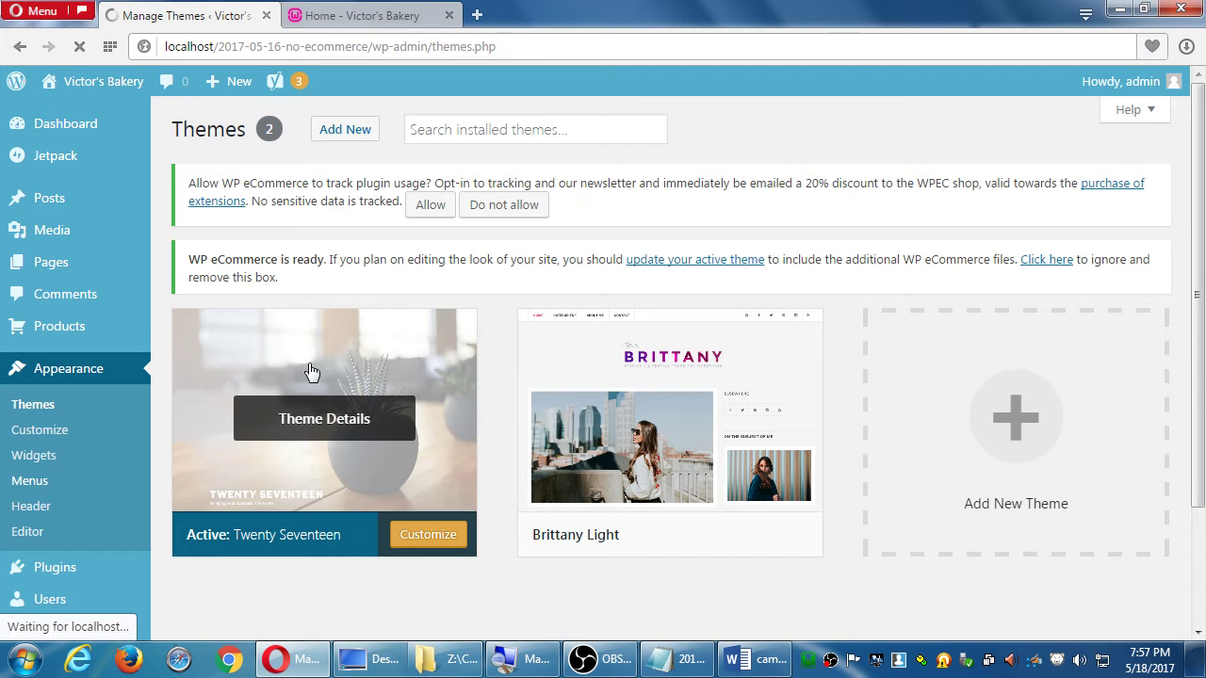
scroll(471, 302, "down", 3)
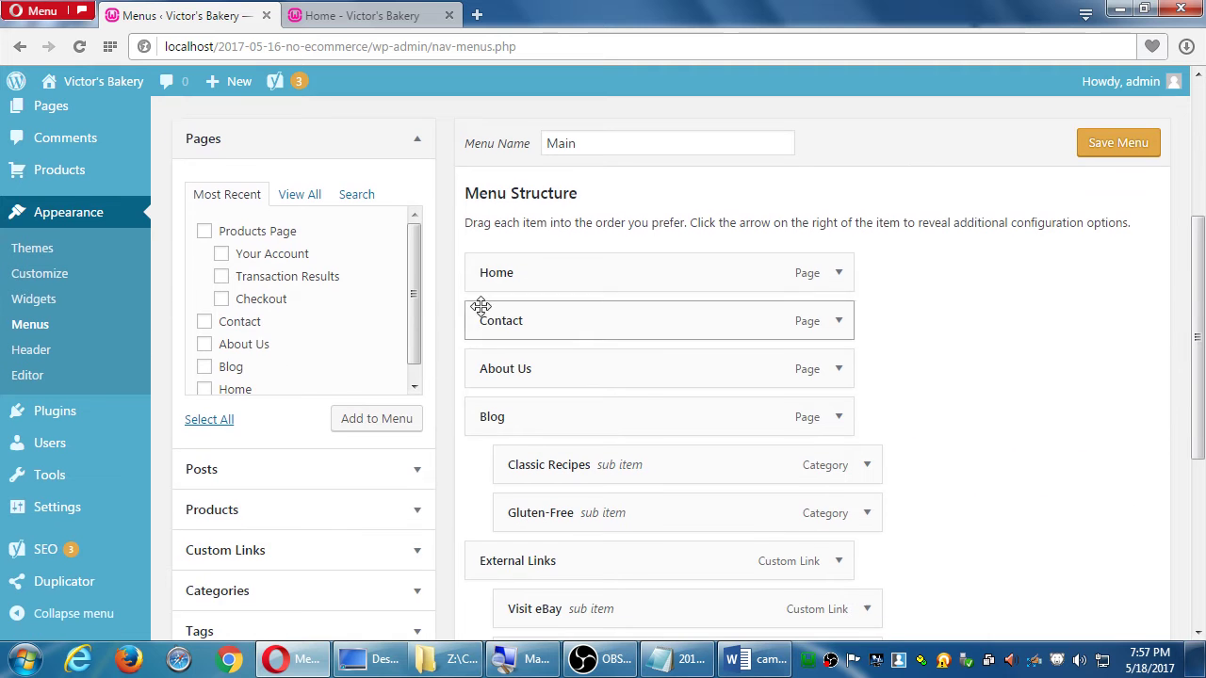
Add Products Page, Your Account, Transaction Results and Checkout to the Main menu, save, and reload the home page
left_click(204, 231)
left_click(221, 253)
left_click(221, 276)
left_click(221, 298)
left_click(377, 418)
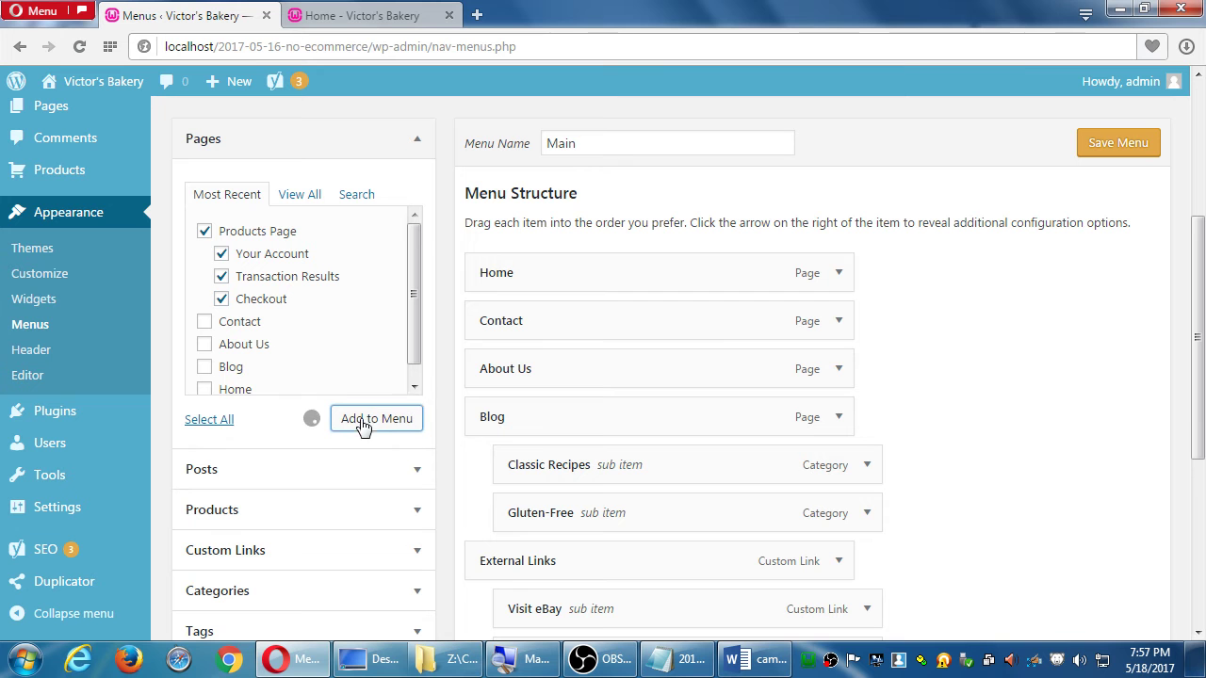
left_click(1144, 140)
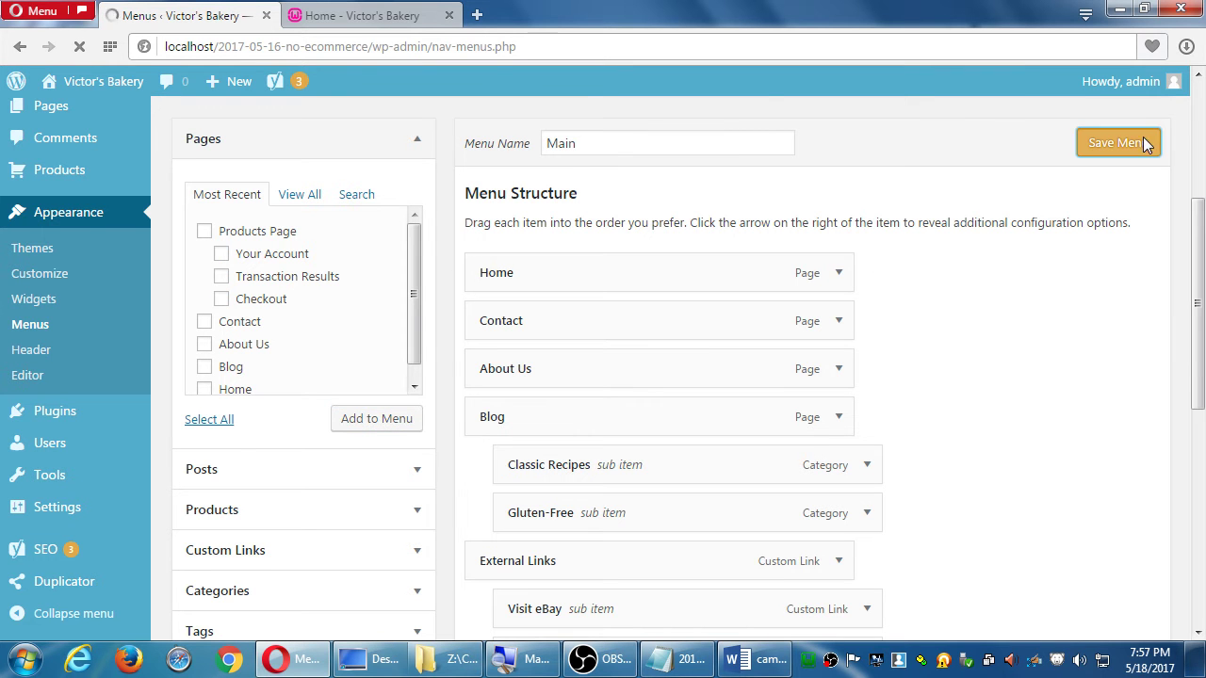
left_click(391, 21)
key("F5")
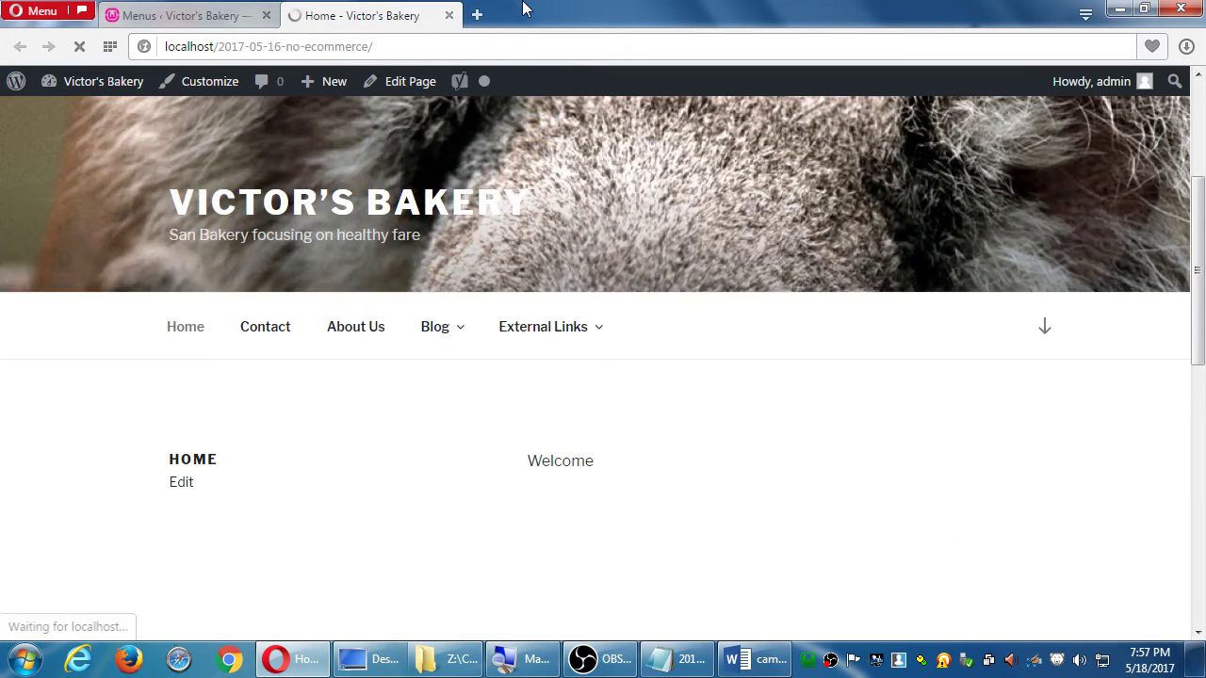
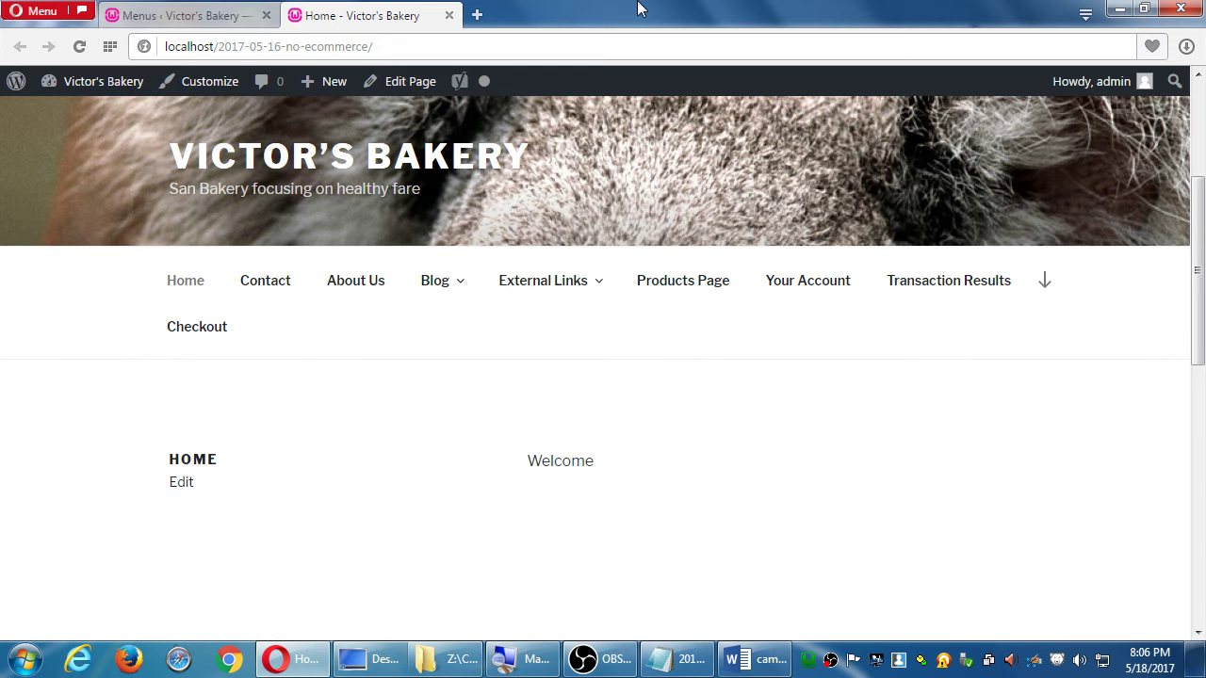
View the bakery's Products Page and scroll through its content
left_click(684, 295)
scroll(772, 339, "down", 3)
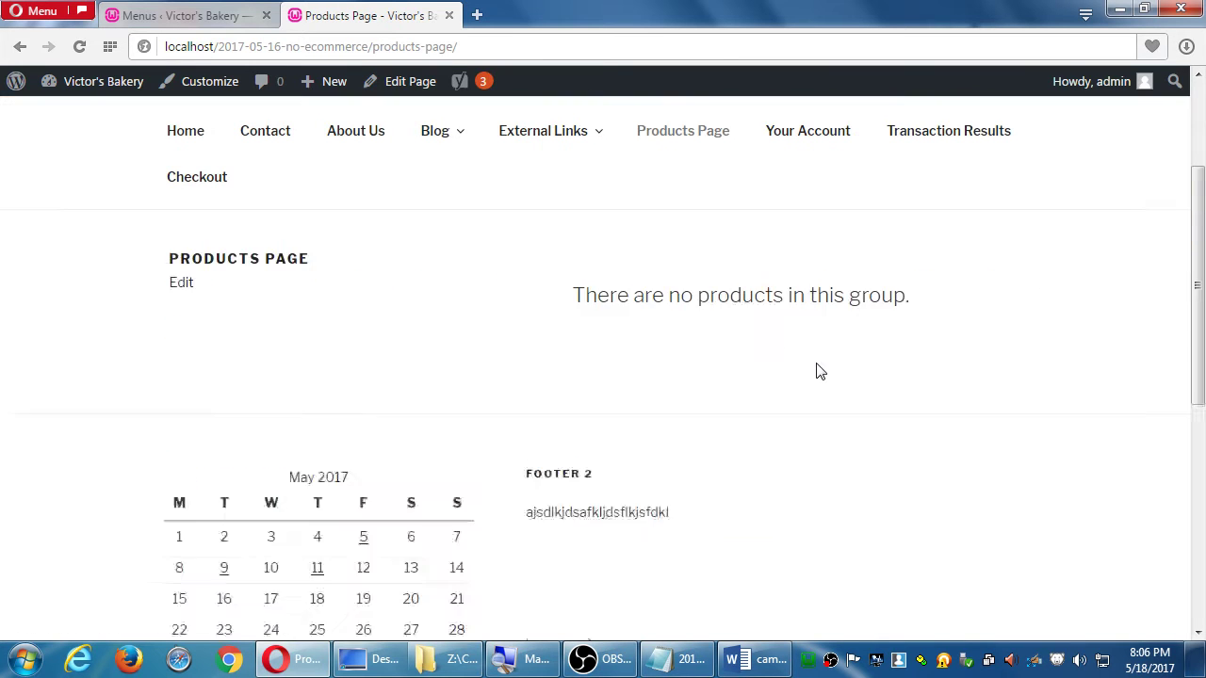
scroll(631, 346, "up", 3)
scroll(632, 346, "up", 1)
left_click_drag(645, 420, 795, 444)
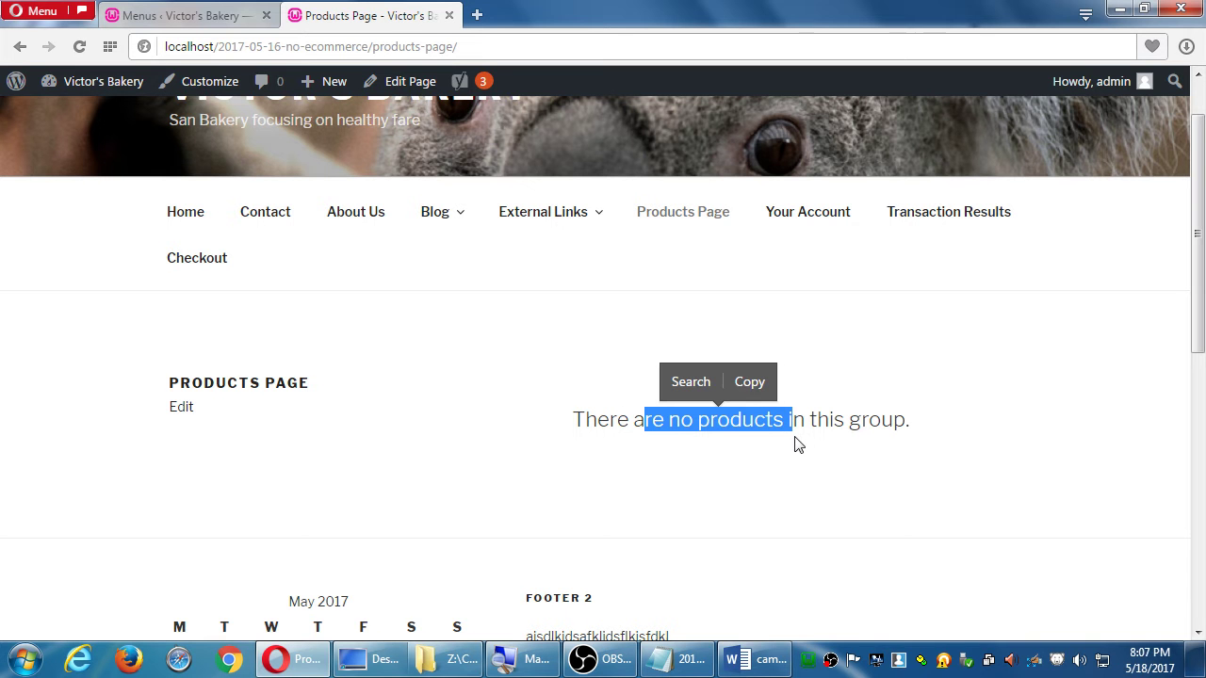
Visit the Your Account, Transaction Results and Checkout pages, then return to the Menus admin page
left_click(783, 214)
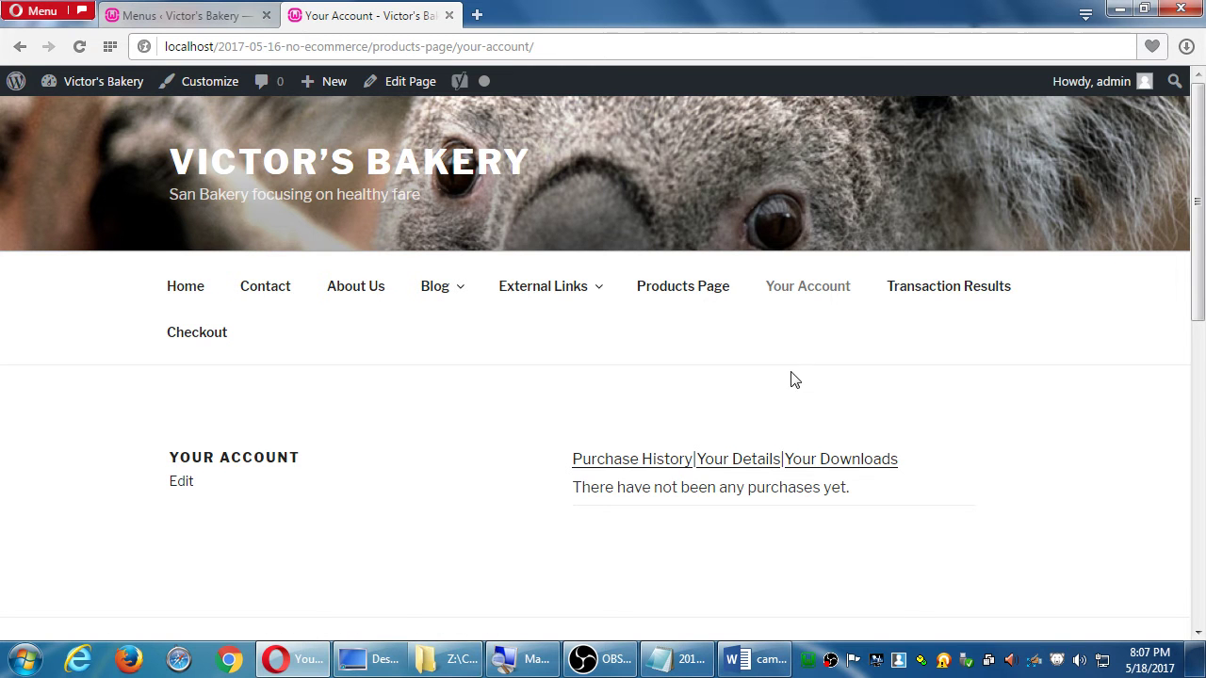
left_click(919, 295)
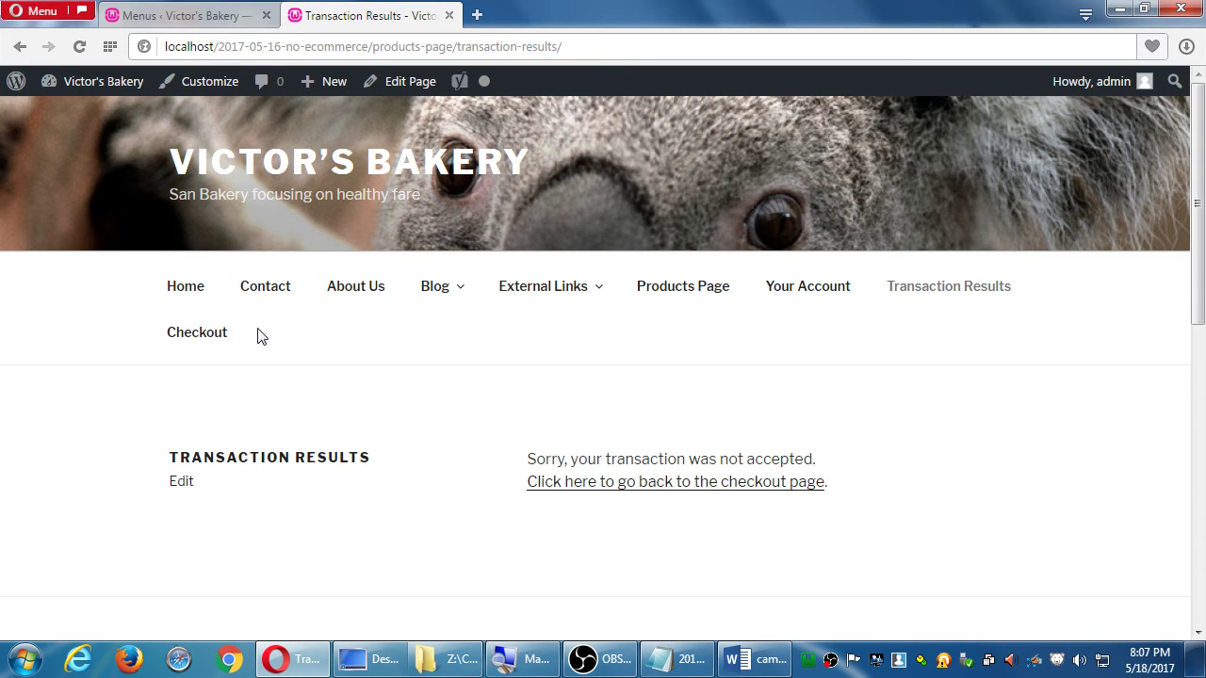
left_click(201, 335)
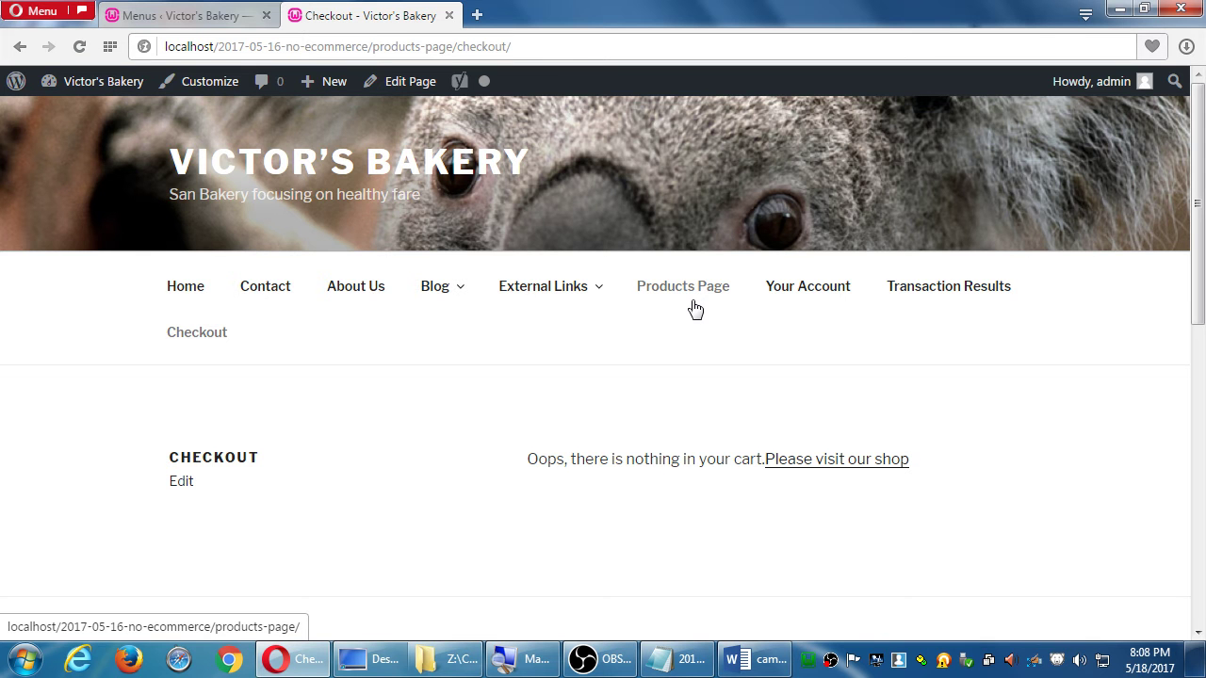
left_click(215, 11)
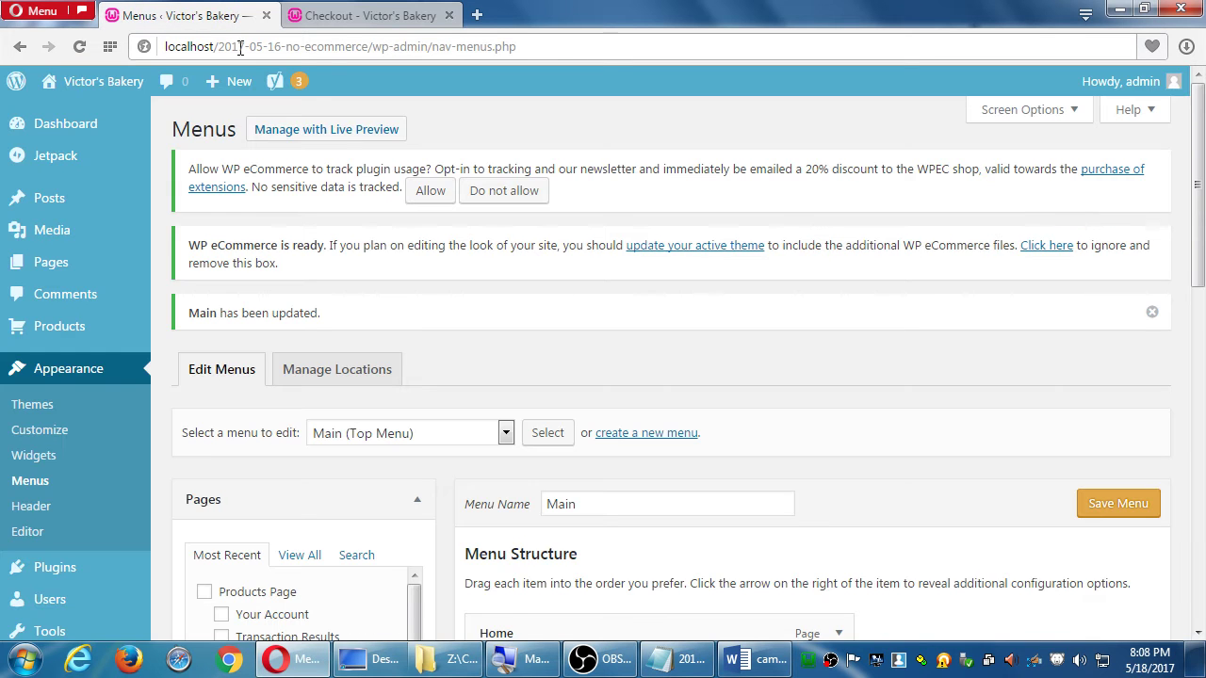
Go from Appearance > Menus to Settings > Store, opening the General tab
scroll(204, 363, "down", 1)
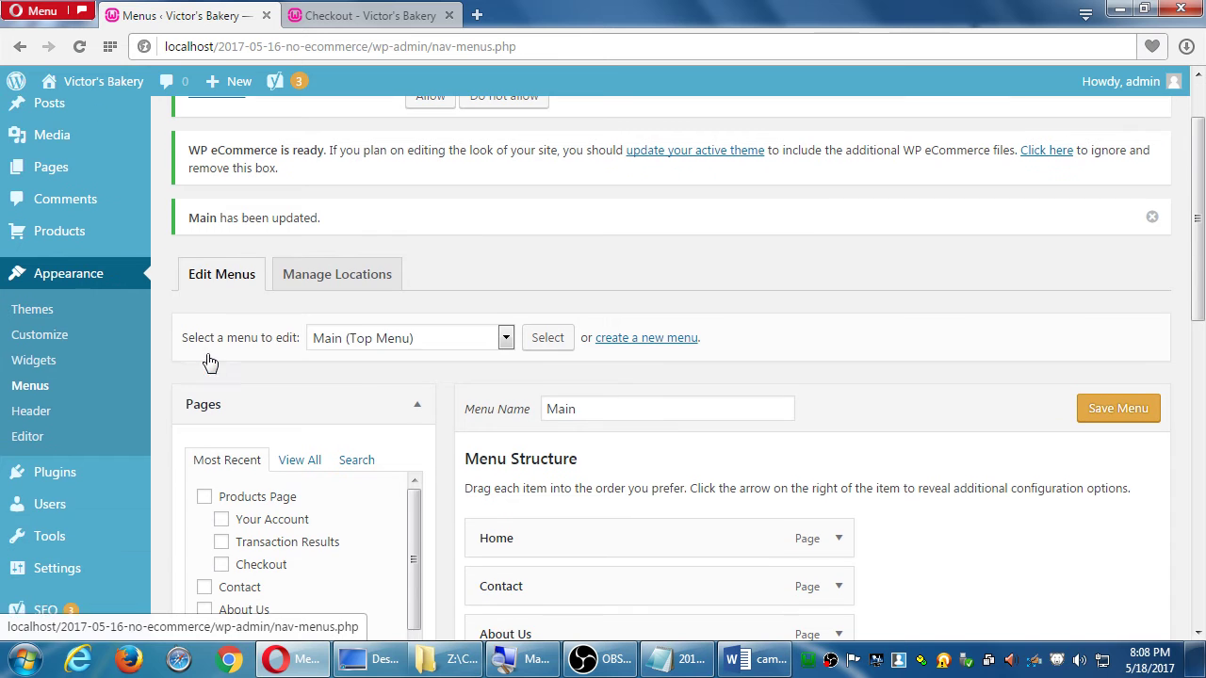
scroll(279, 336, "up", 1)
mouse_move(77, 136)
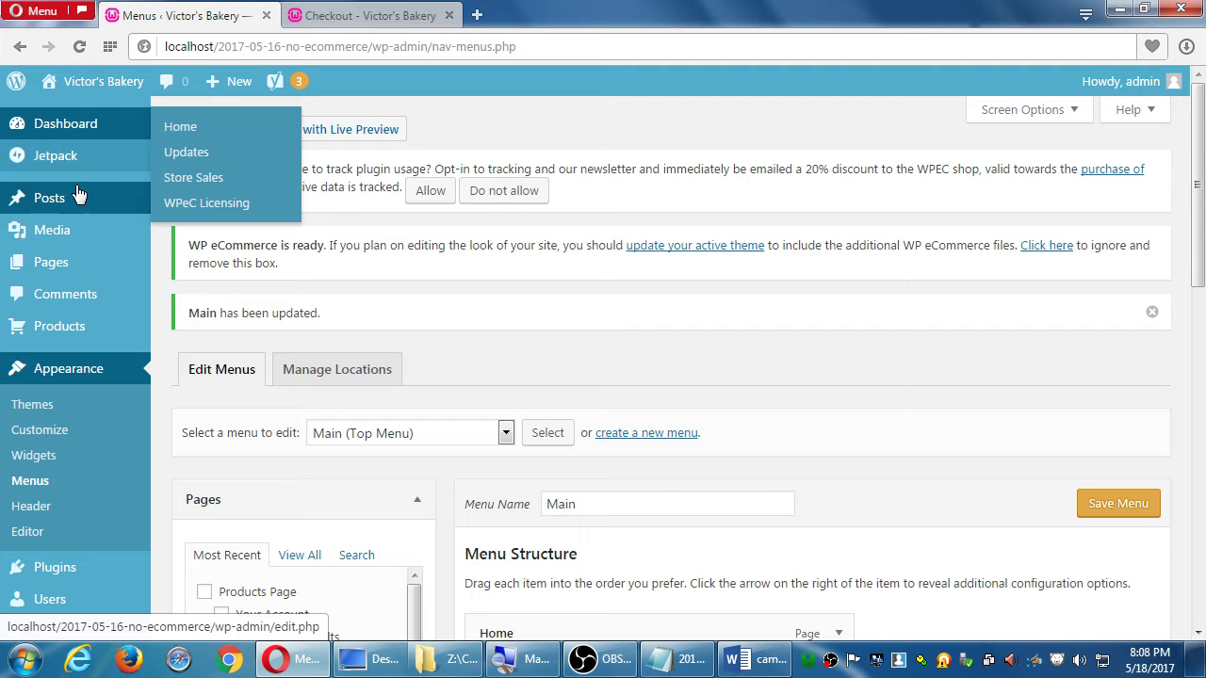
mouse_move(75, 266)
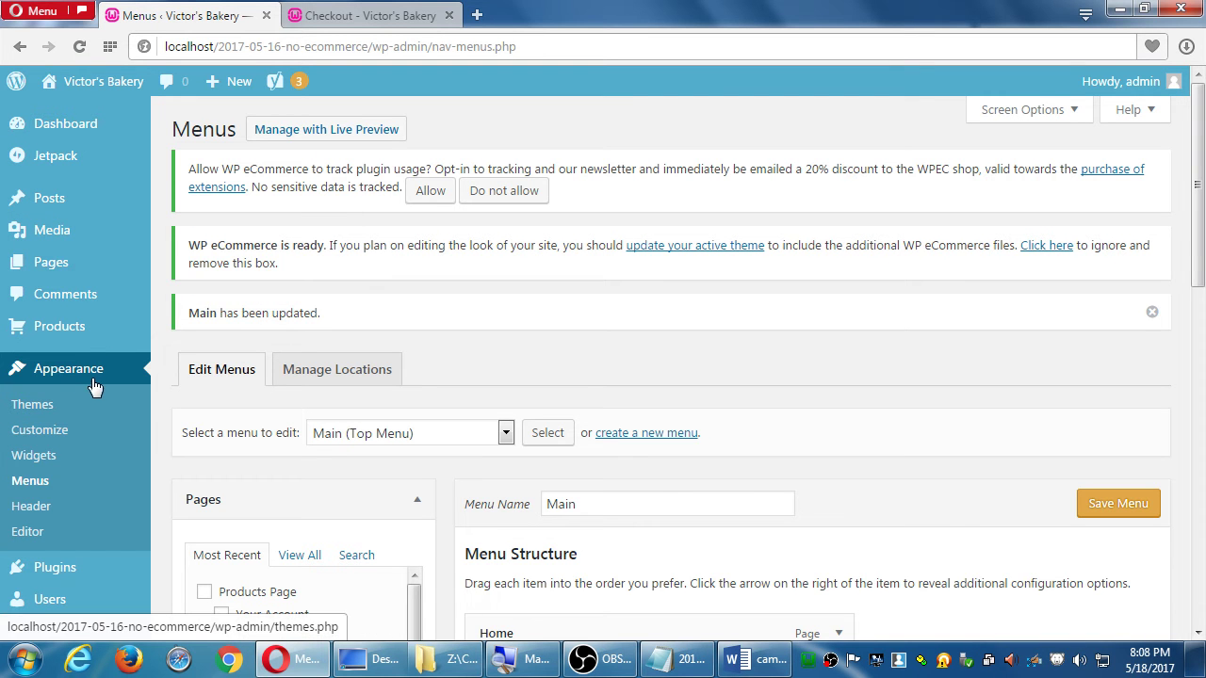
mouse_move(75, 330)
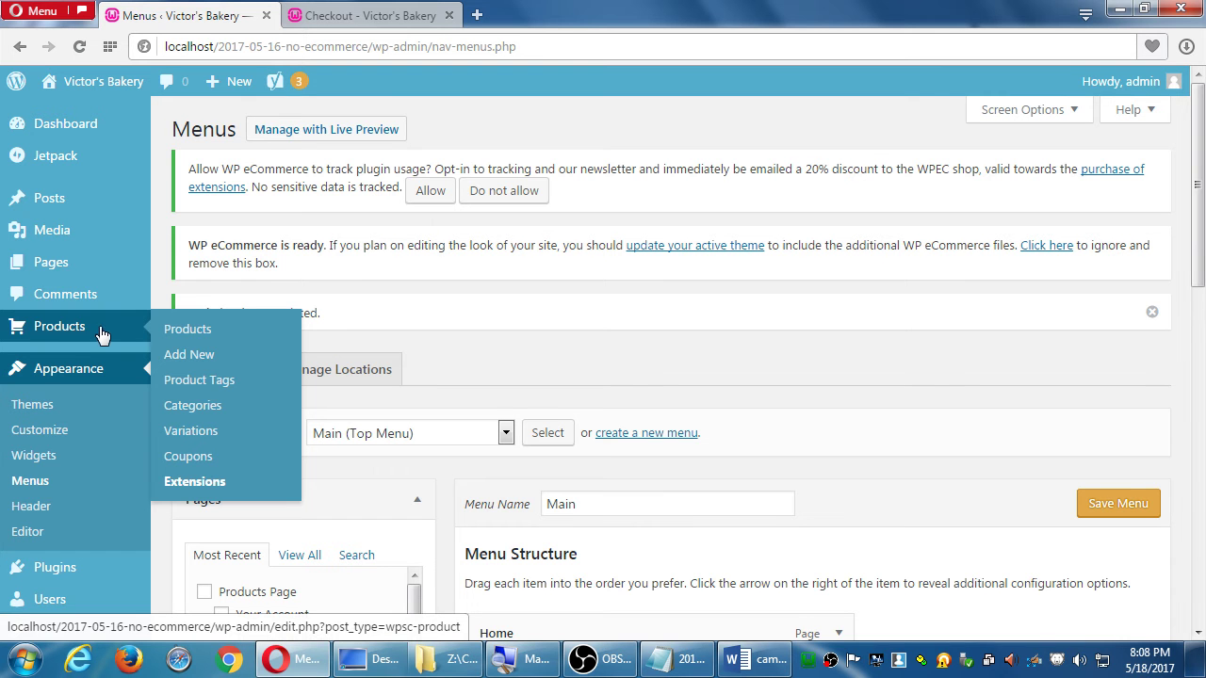
scroll(252, 221, "down", 3)
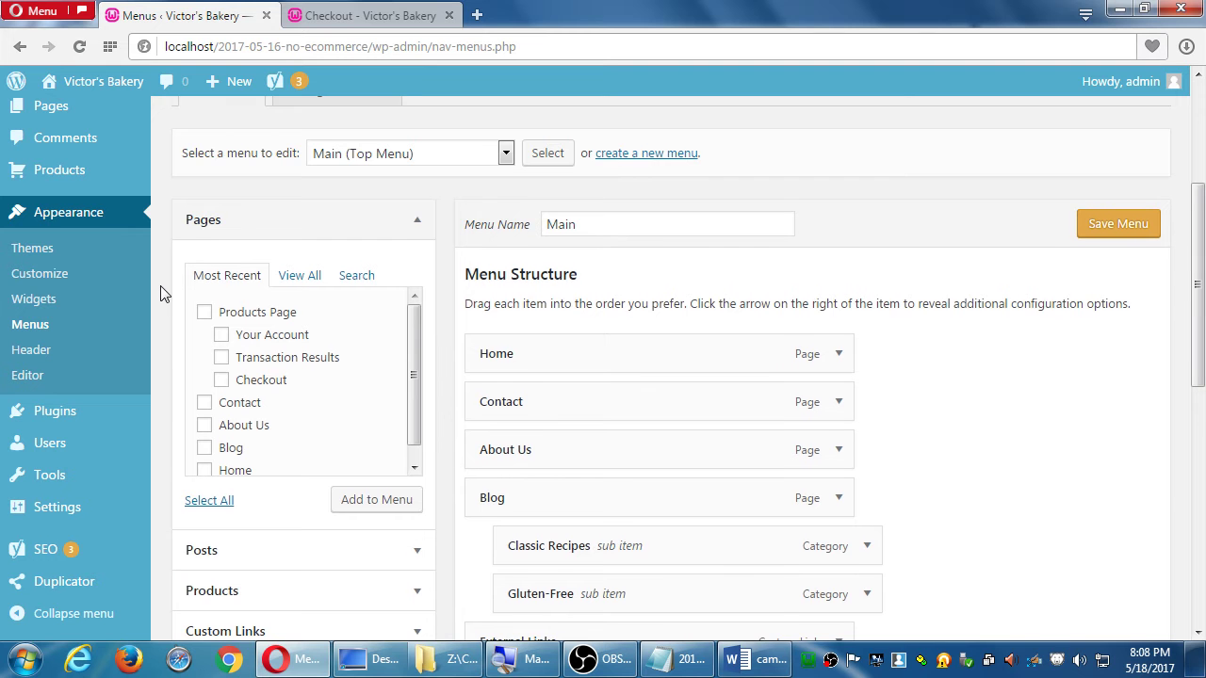
scroll(178, 294, "down", 1)
mouse_move(111, 516)
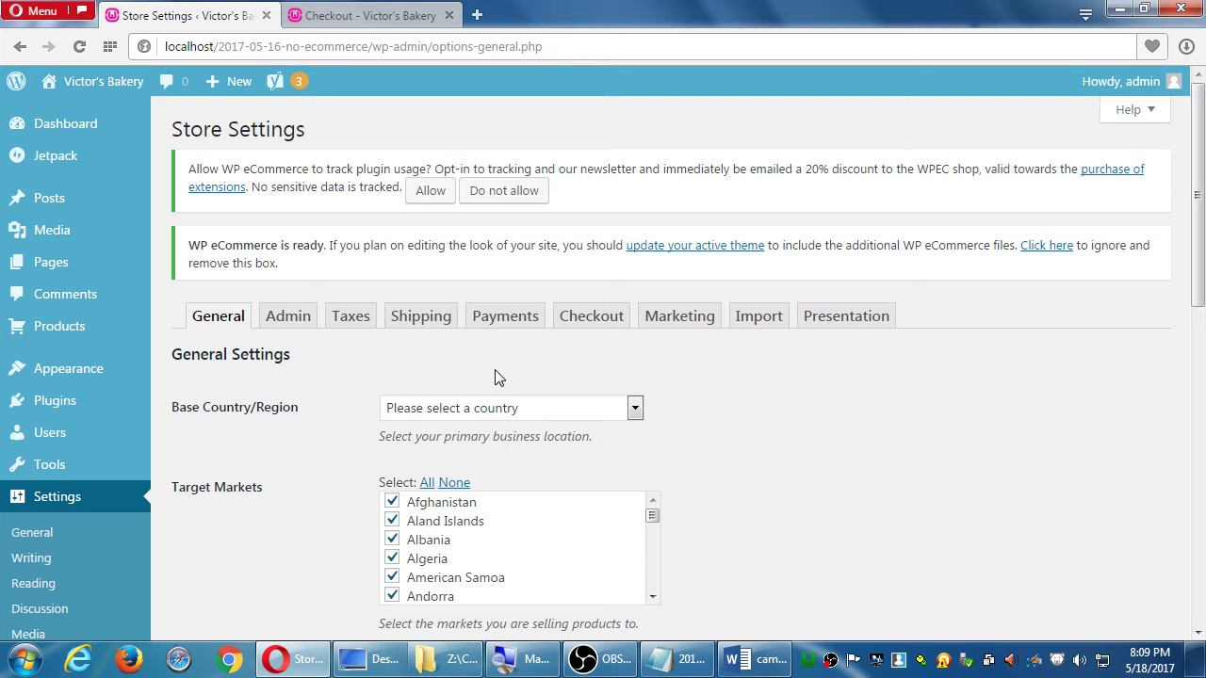
Choose USA as the store's Base Country/Region using the keyboard
scroll(498, 377, "down", 2)
scroll(504, 381, "down", 2)
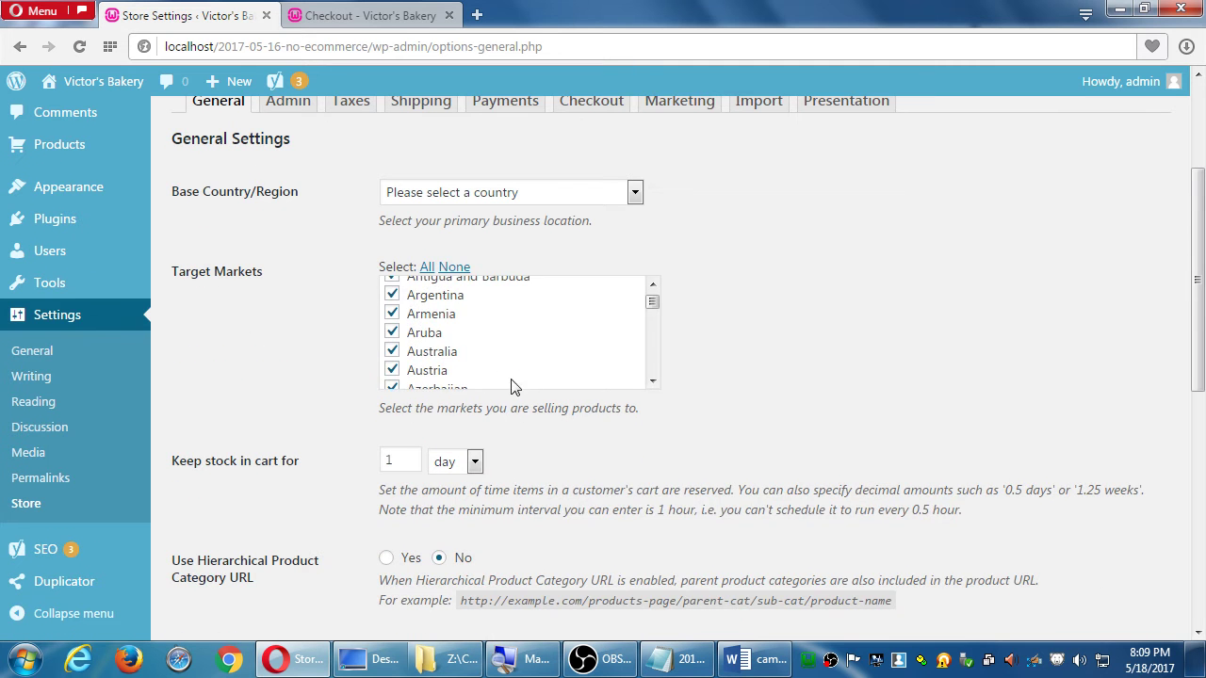
scroll(780, 381, "down", 4)
scroll(777, 386, "down", 2)
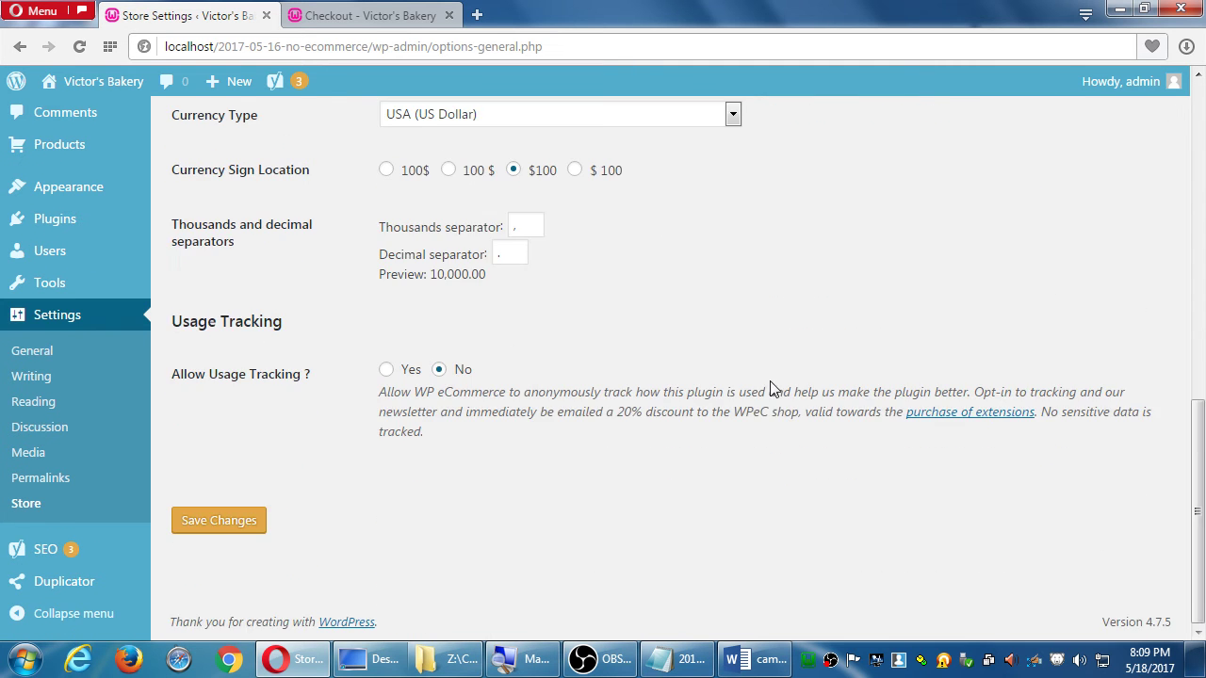
scroll(772, 386, "up", 8)
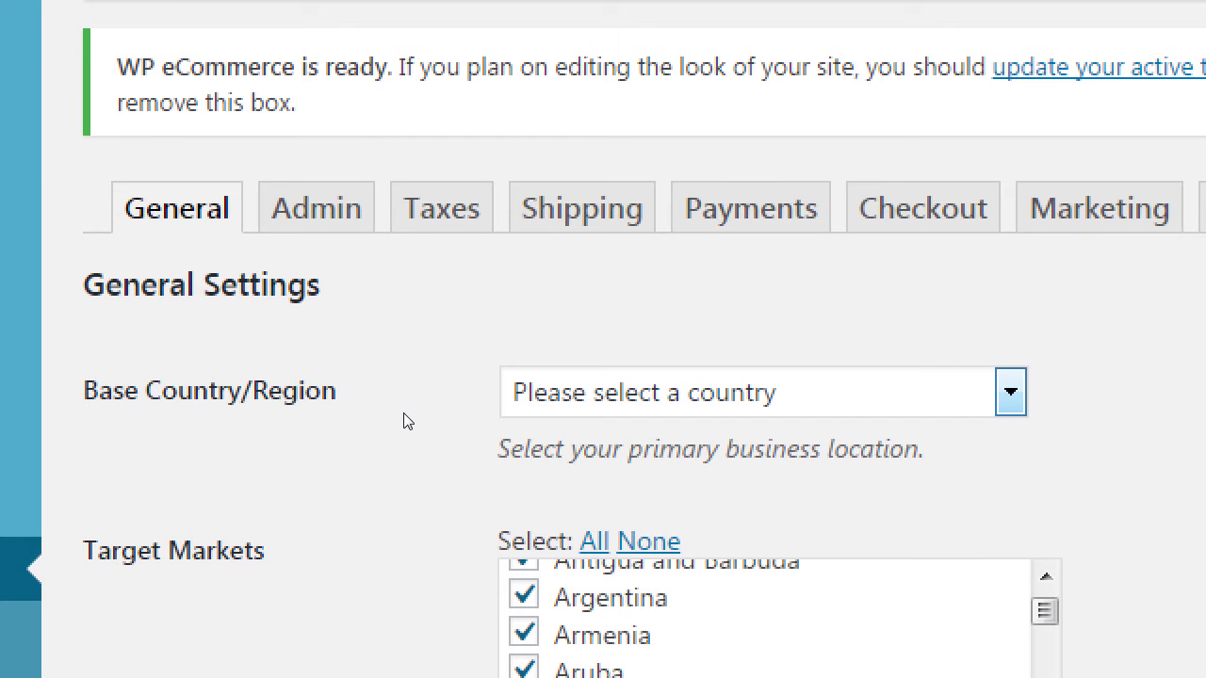
key("alt+Down")
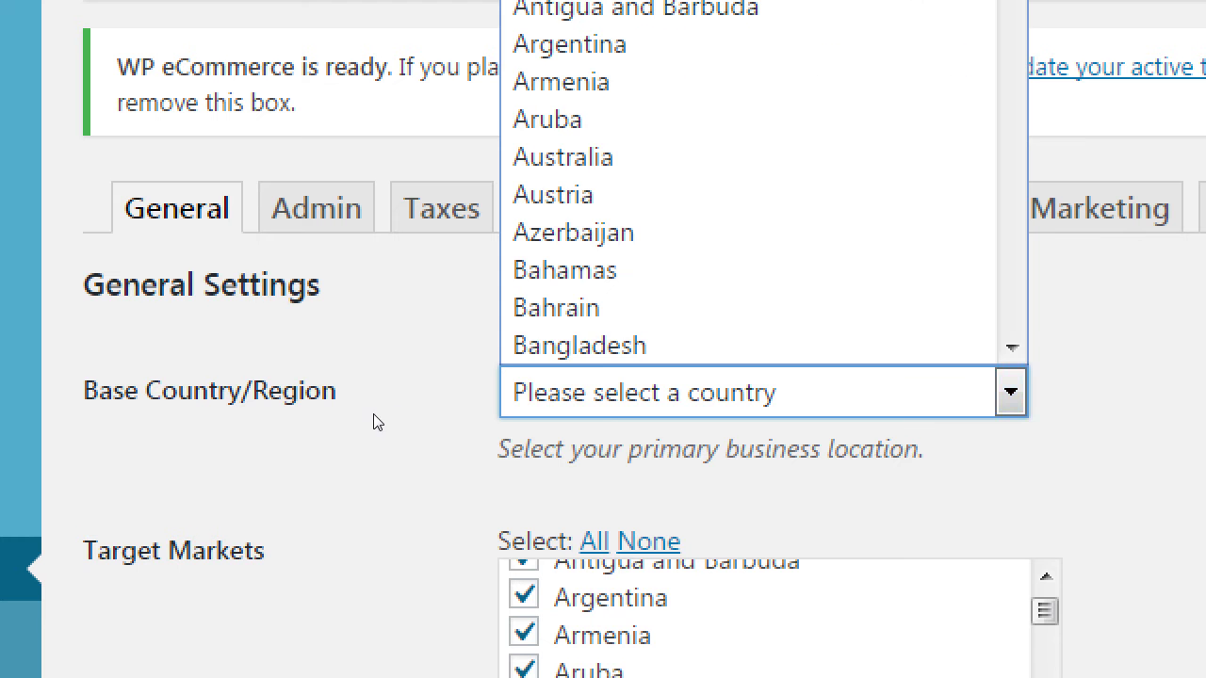
key("Up")
key("Up")
key("Up")
key("Up")
key("Up")
key("Up")
key("Up")
key("Up")
key("Up")
key("Up")
key("Up")
key("Up")
key("Up")
key("Up")
key("Up")
key("Up")
key("Up")
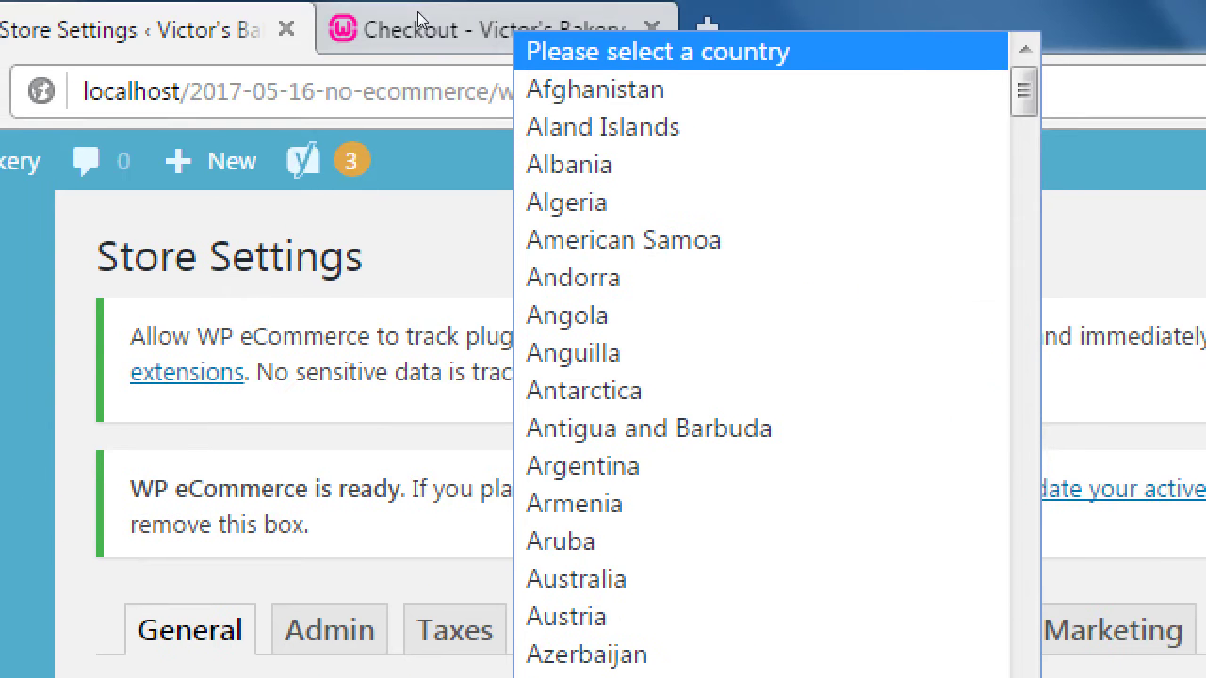
key("Down")
key("Down")
key("Down")
key("Down")
key("Down")
key("Down")
key("Down")
key("Down")
key("Down")
key("Down")
key("Down")
key("Down")
key("Down")
key("Down")
key("Down")
key("Down")
key("Down")
key("Down")
key("Down")
key("Up")
key("Up")
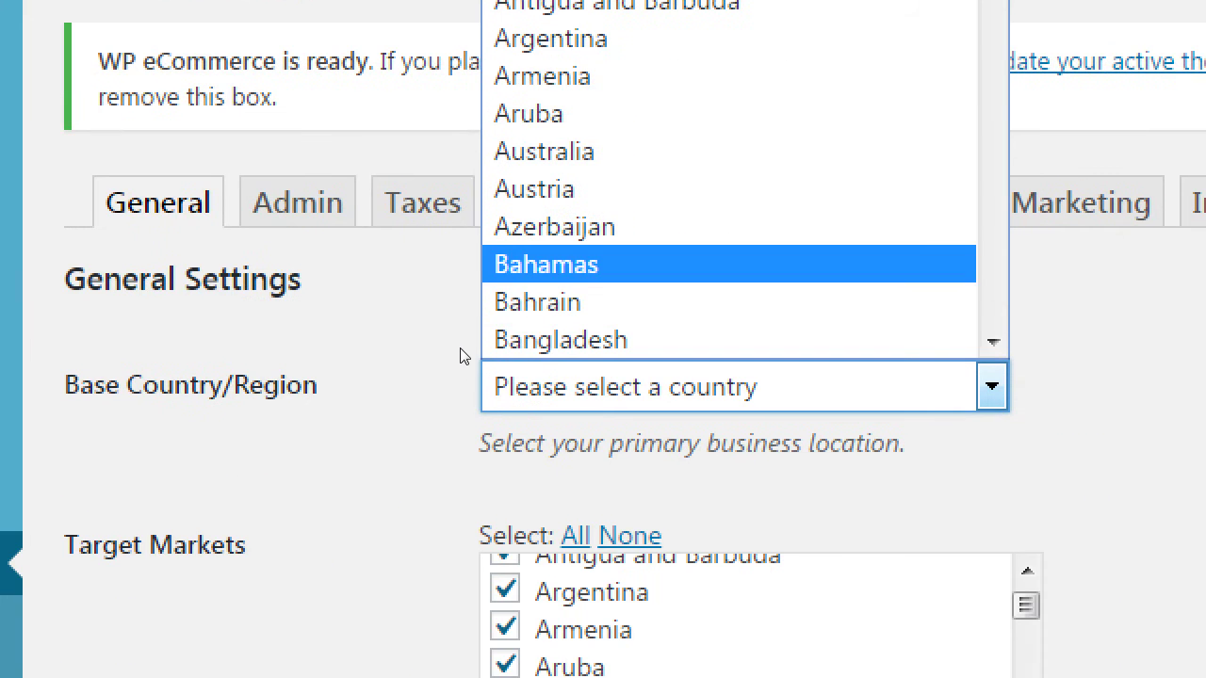
key("u")
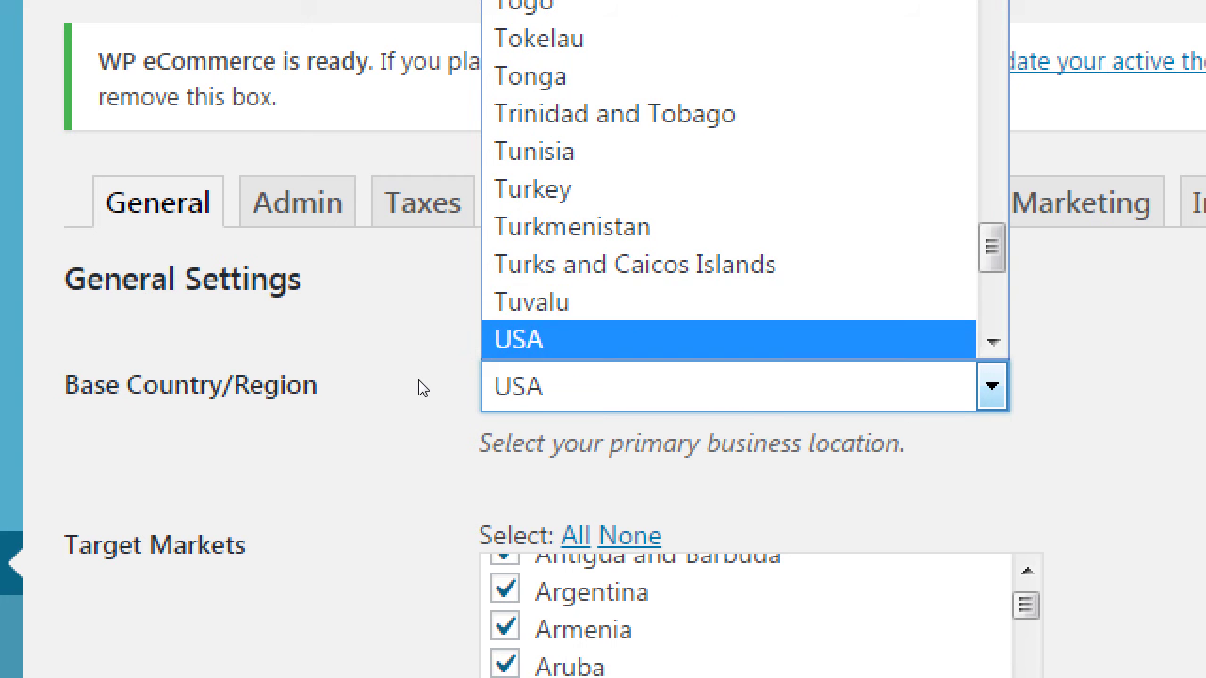
key("Return")
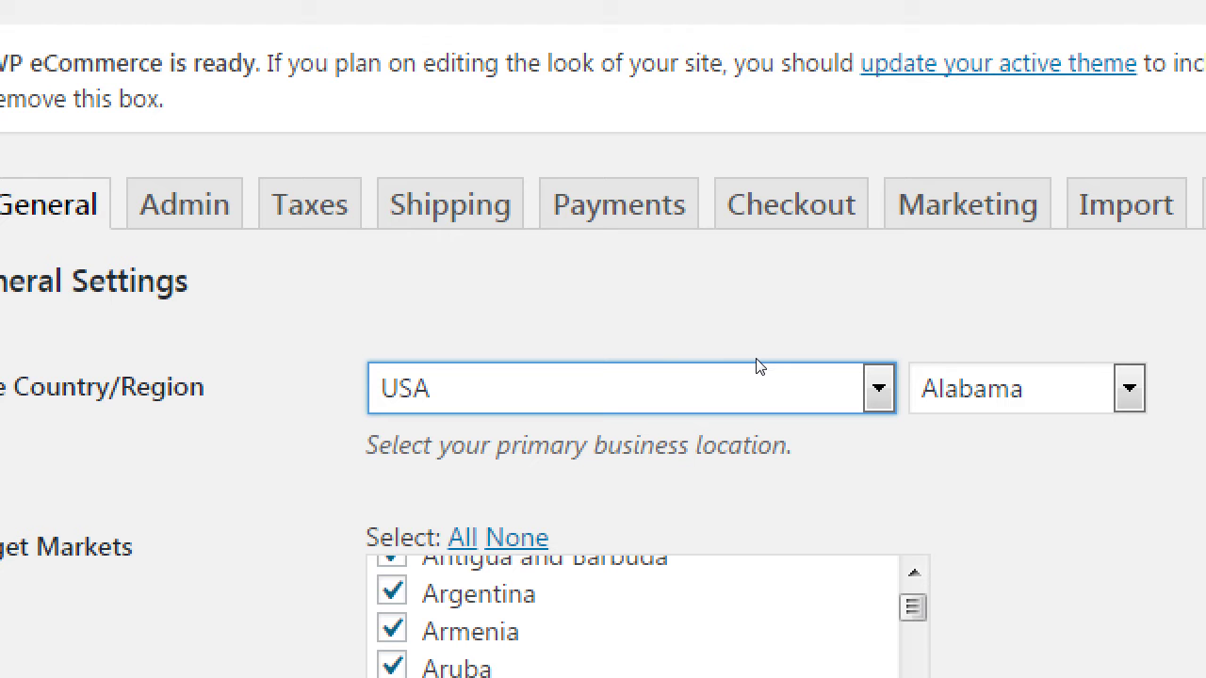
Select California as the store's state
key("Tab")
key("alt+Down")
key("m")
key("a")
key("r")
key("f")
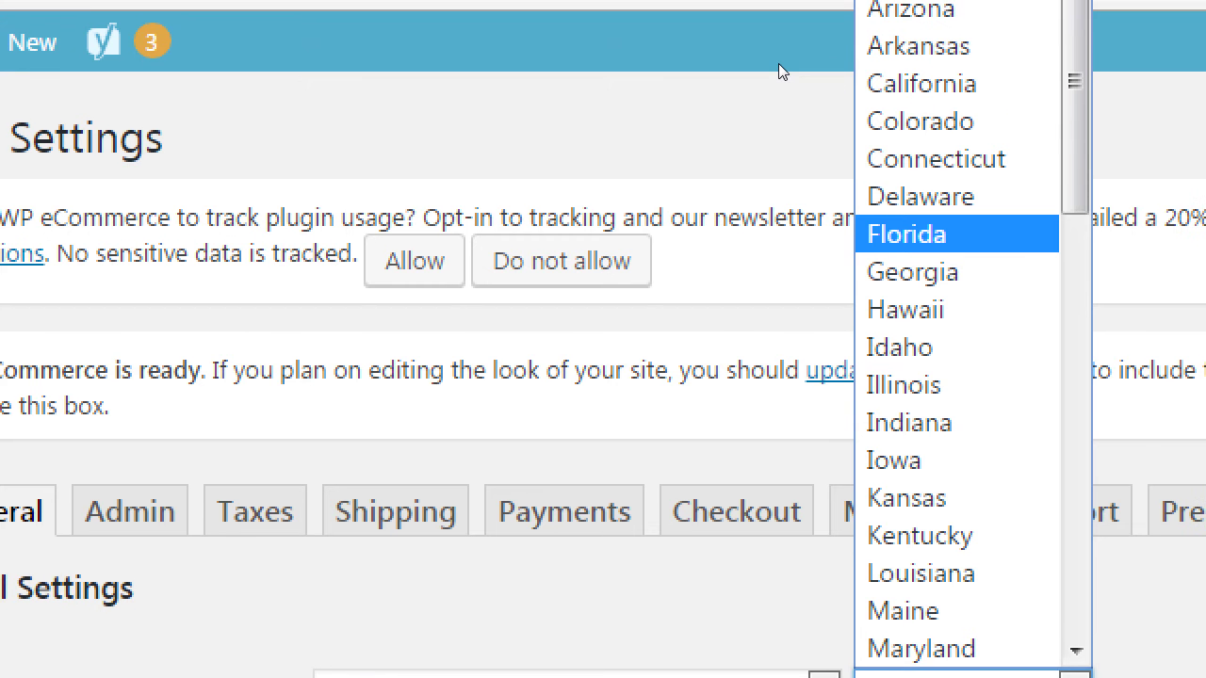
key("c")
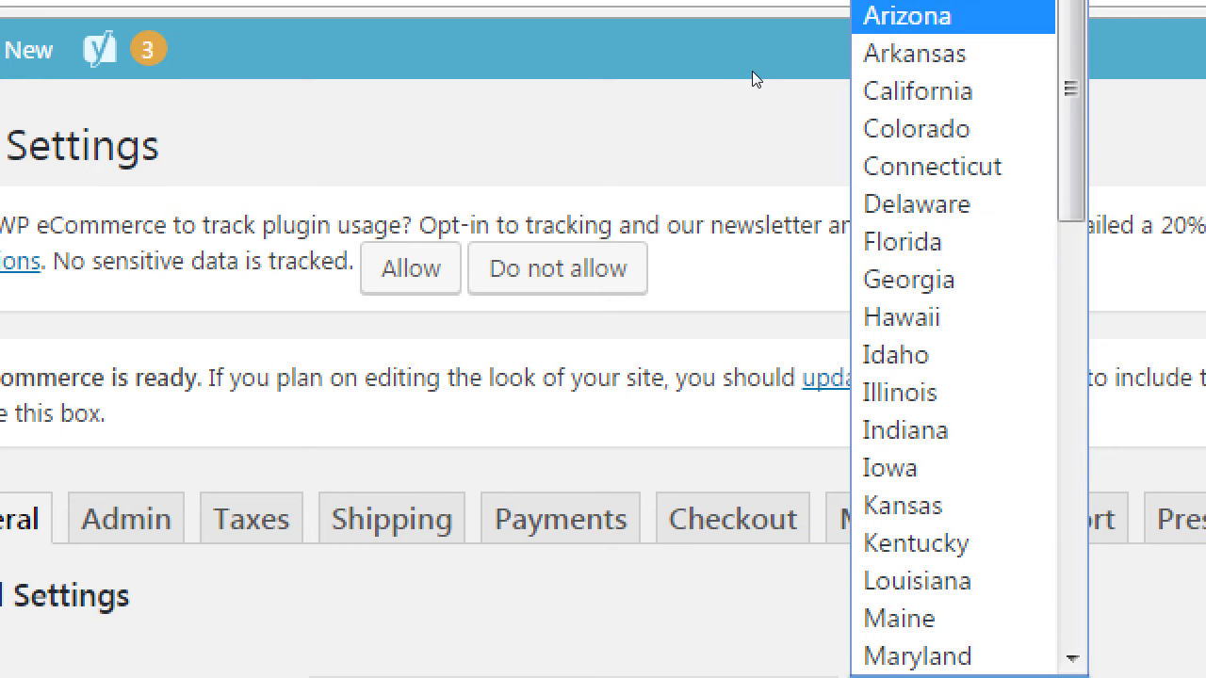
key("Return")
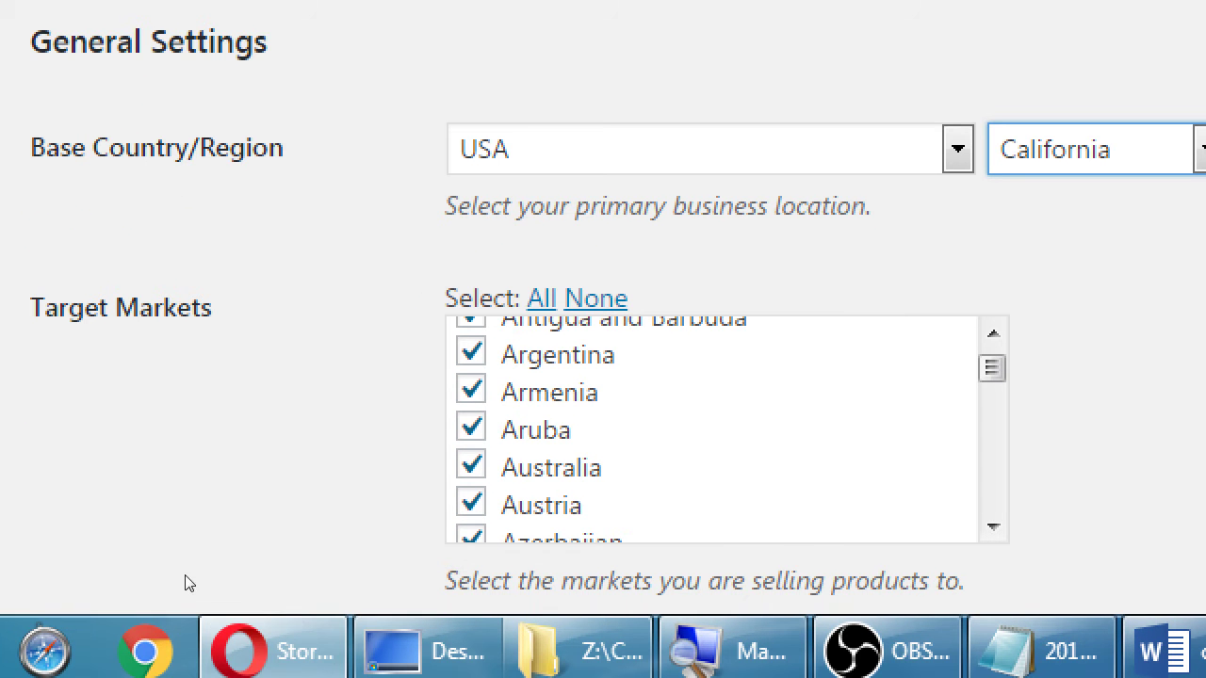
Uncheck every Target Markets country with the None option
scroll(650, 504, "up", 5)
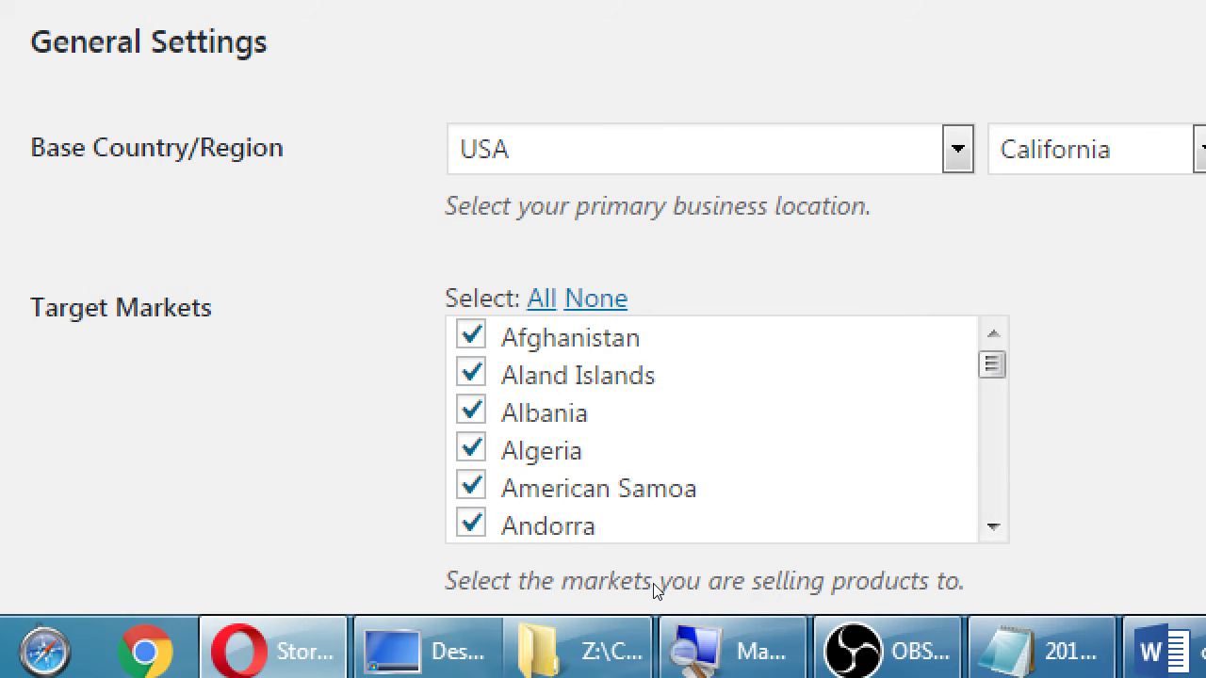
scroll(657, 589, "down", 15)
scroll(657, 589, "down", 16)
scroll(657, 589, "down", 8)
scroll(656, 589, "down", 4)
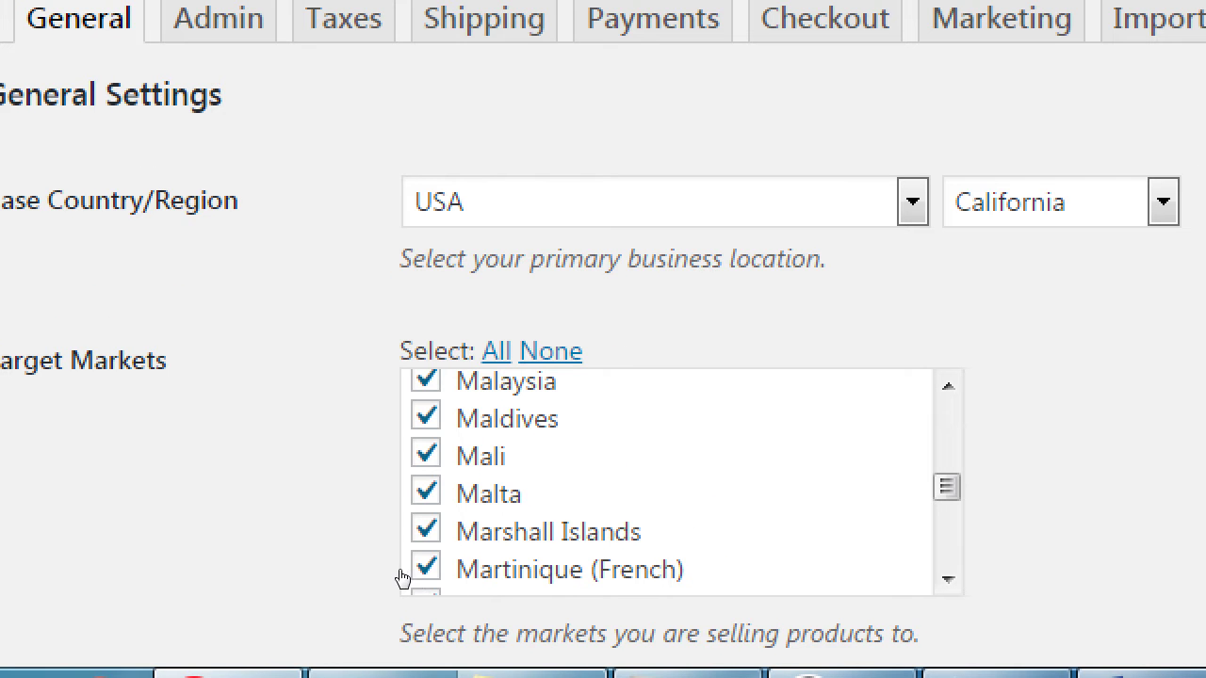
scroll(659, 584, "down", 20)
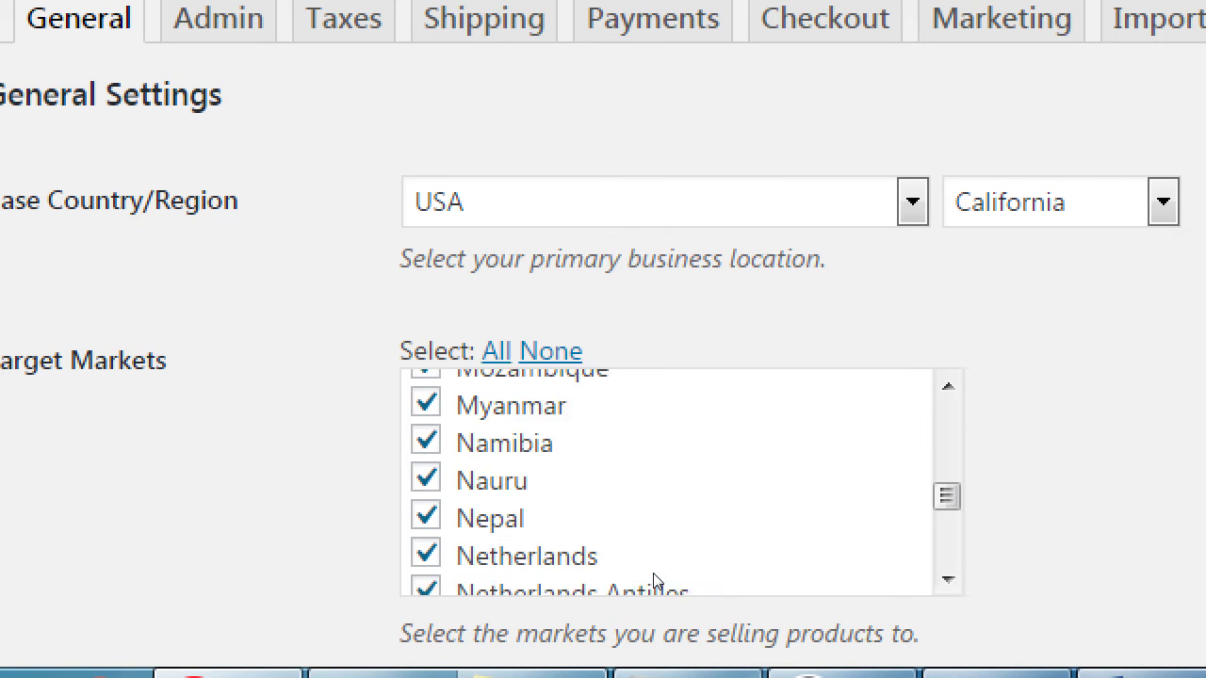
scroll(659, 585, "down", 2)
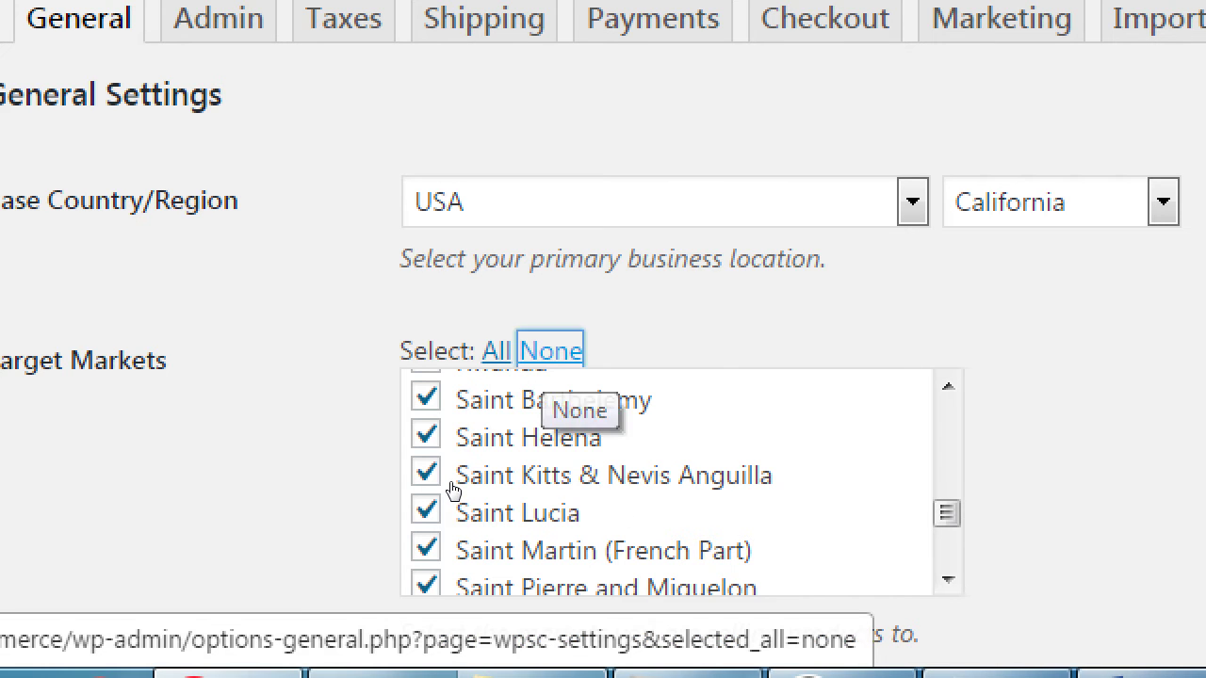
left_click(550, 351)
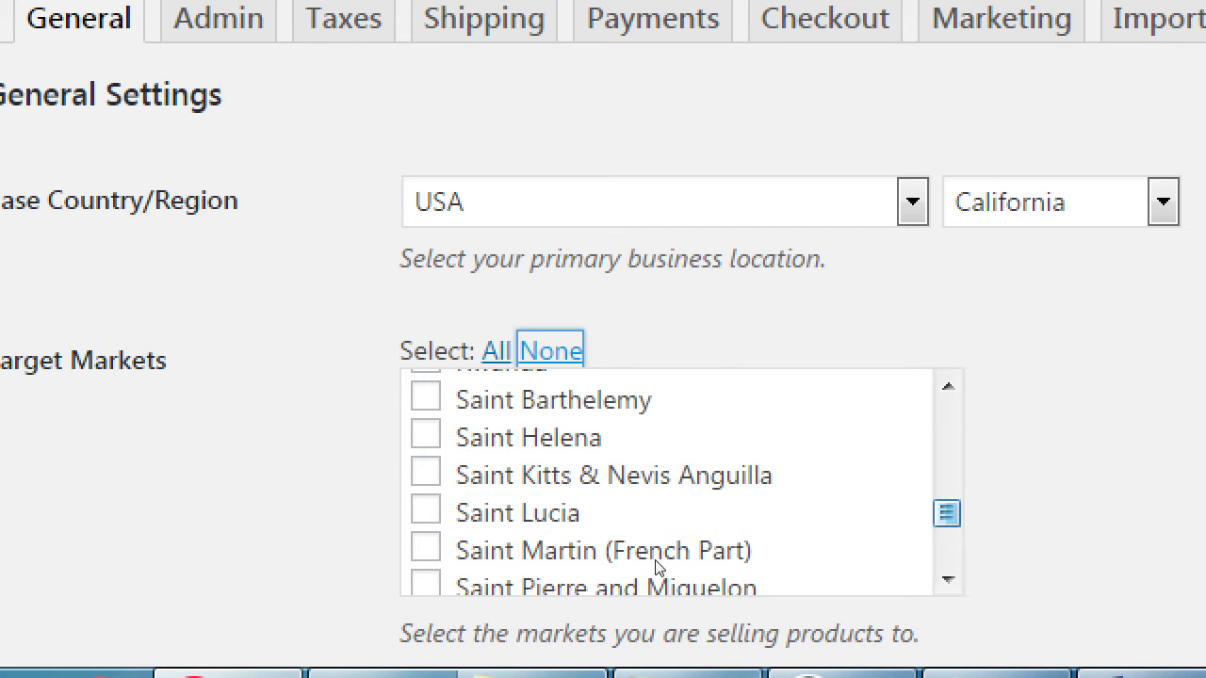
Tick Canada in the Target Markets list
scroll(653, 579, "down", 2)
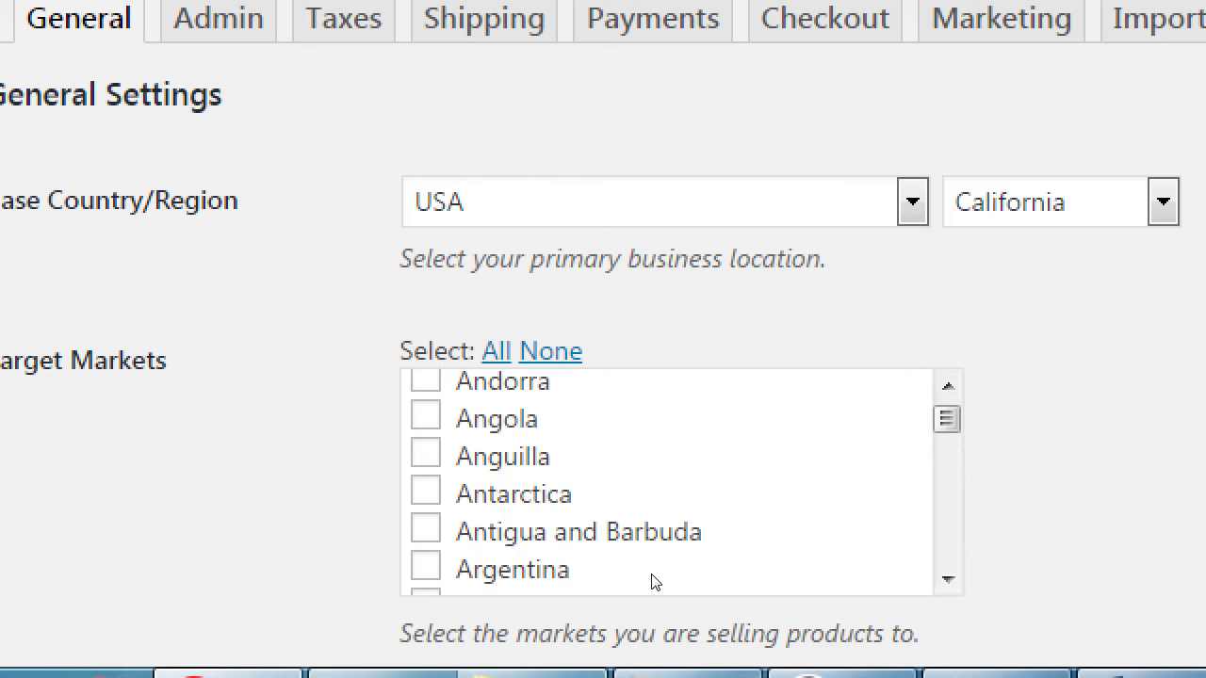
scroll(655, 582, "down", 2)
scroll(655, 583, "down", 4)
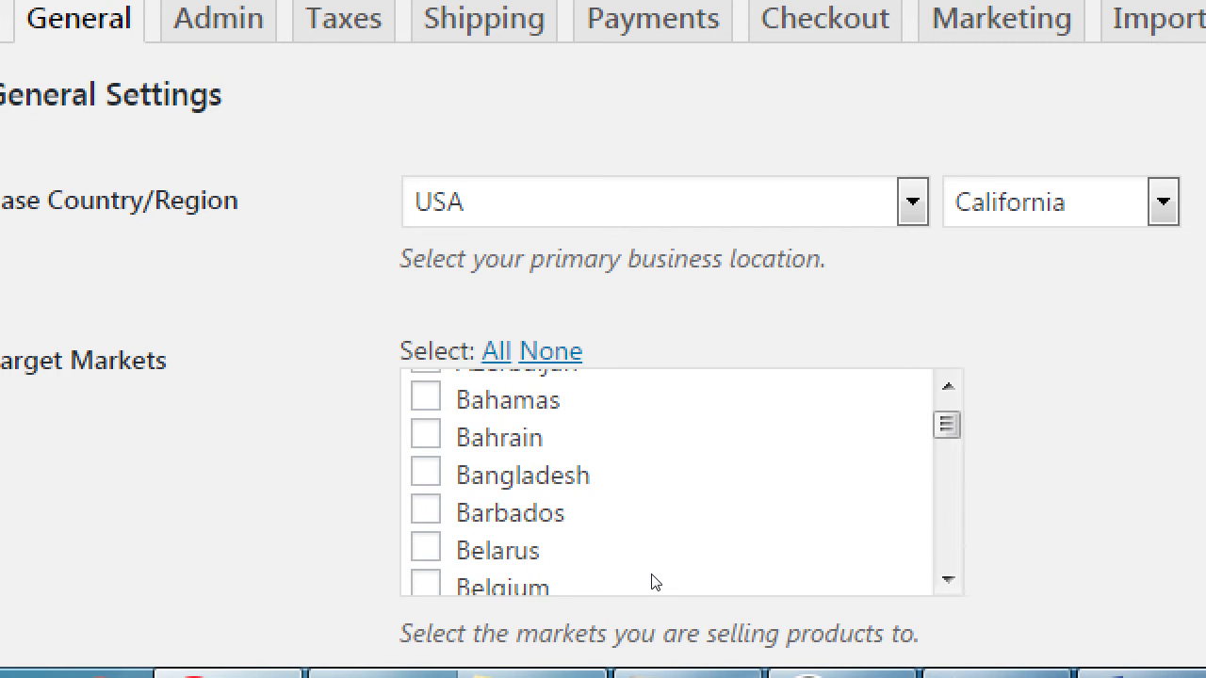
scroll(655, 582, "down", 2)
scroll(655, 583, "down", 2)
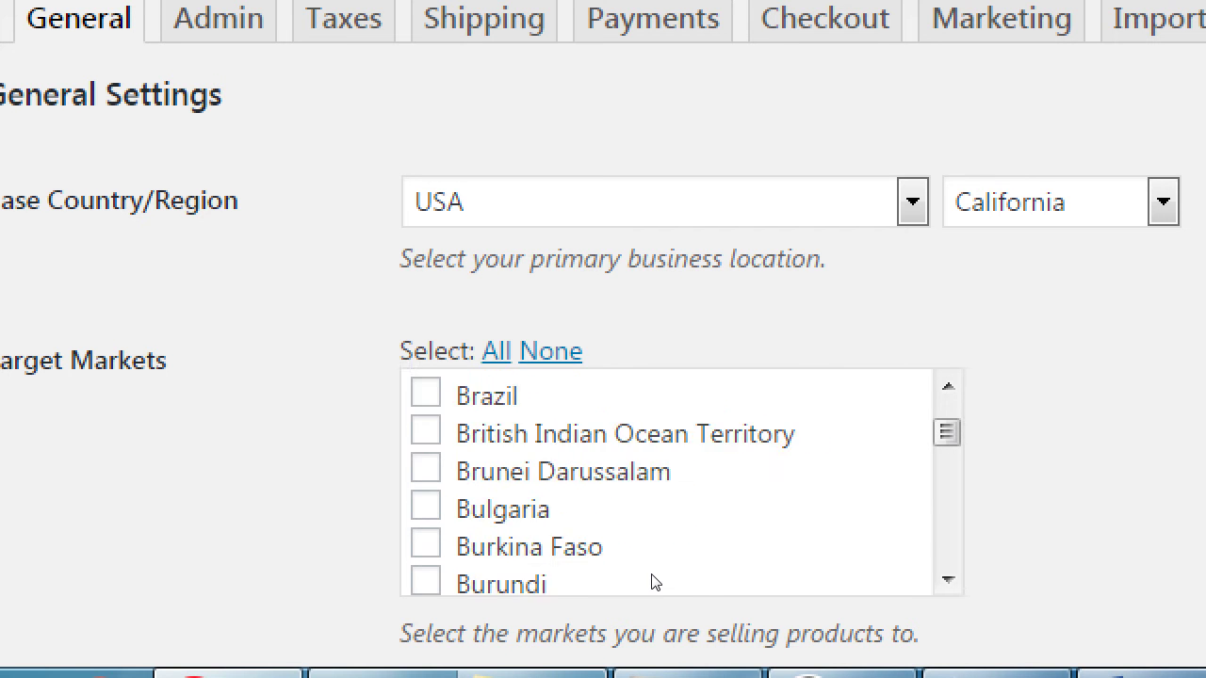
scroll(655, 583, "down", 2)
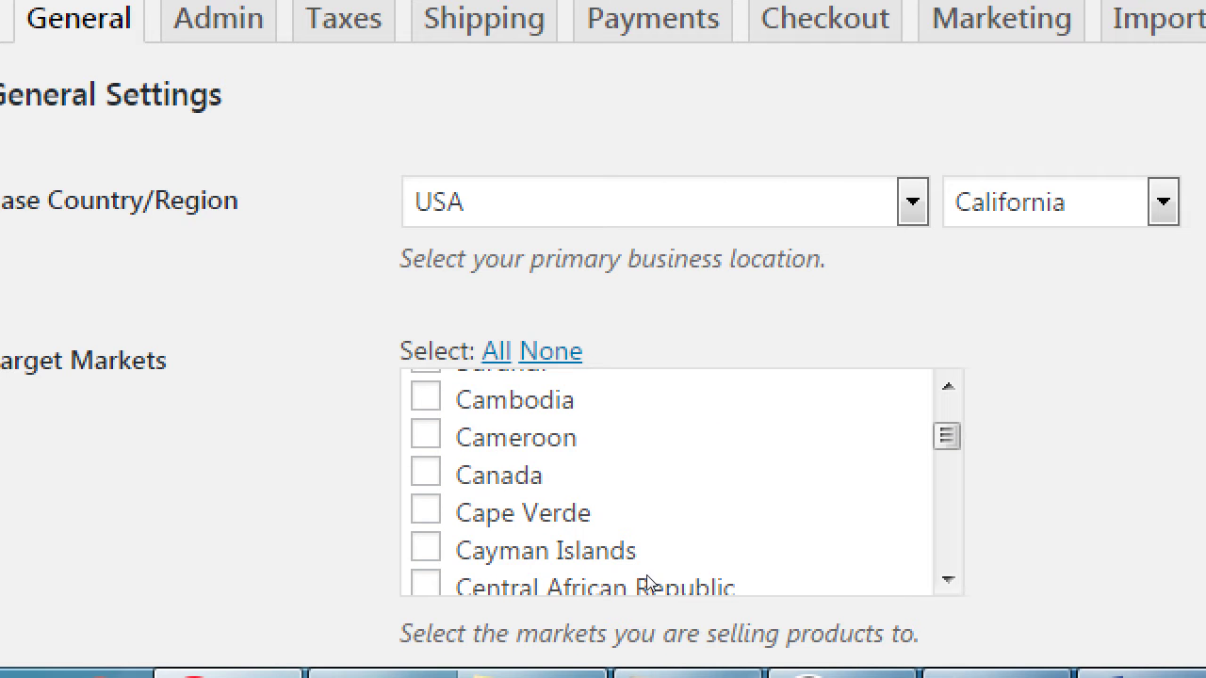
left_click(425, 473)
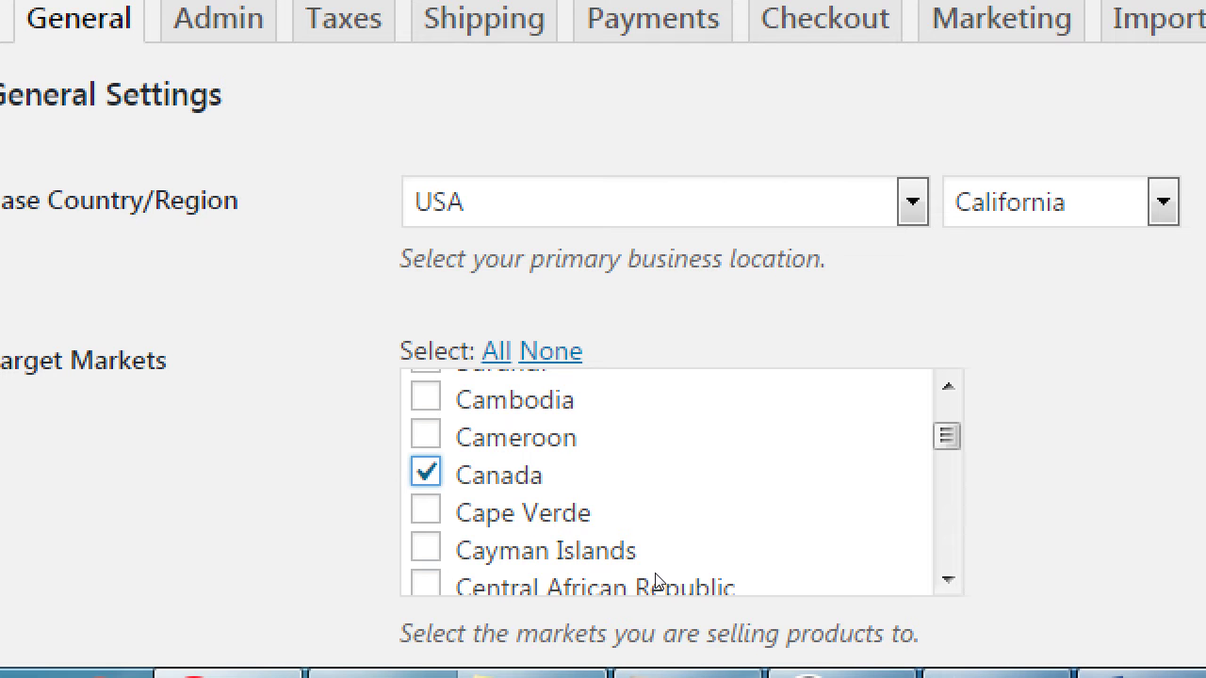
Tick USA near the end of the Target Markets list, leaving USA Minor Outlying Islands cleared
scroll(656, 581, "down", 10)
scroll(656, 581, "down", 12)
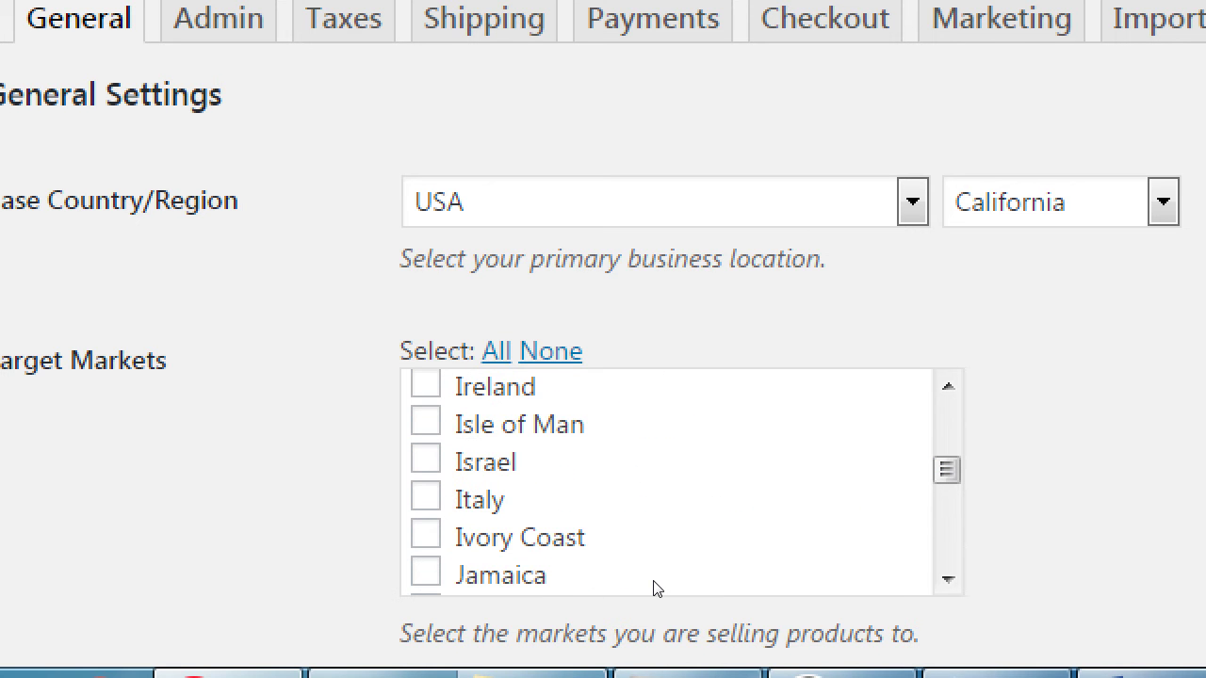
scroll(657, 588, "down", 2)
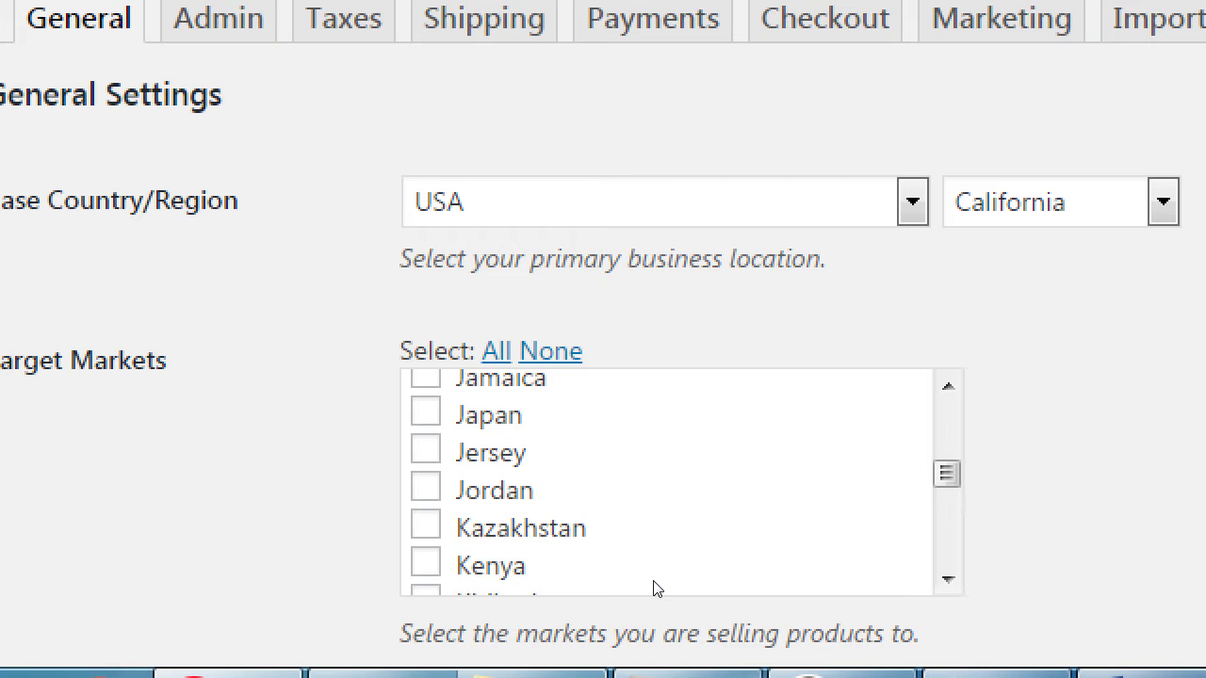
scroll(657, 588, "down", 4)
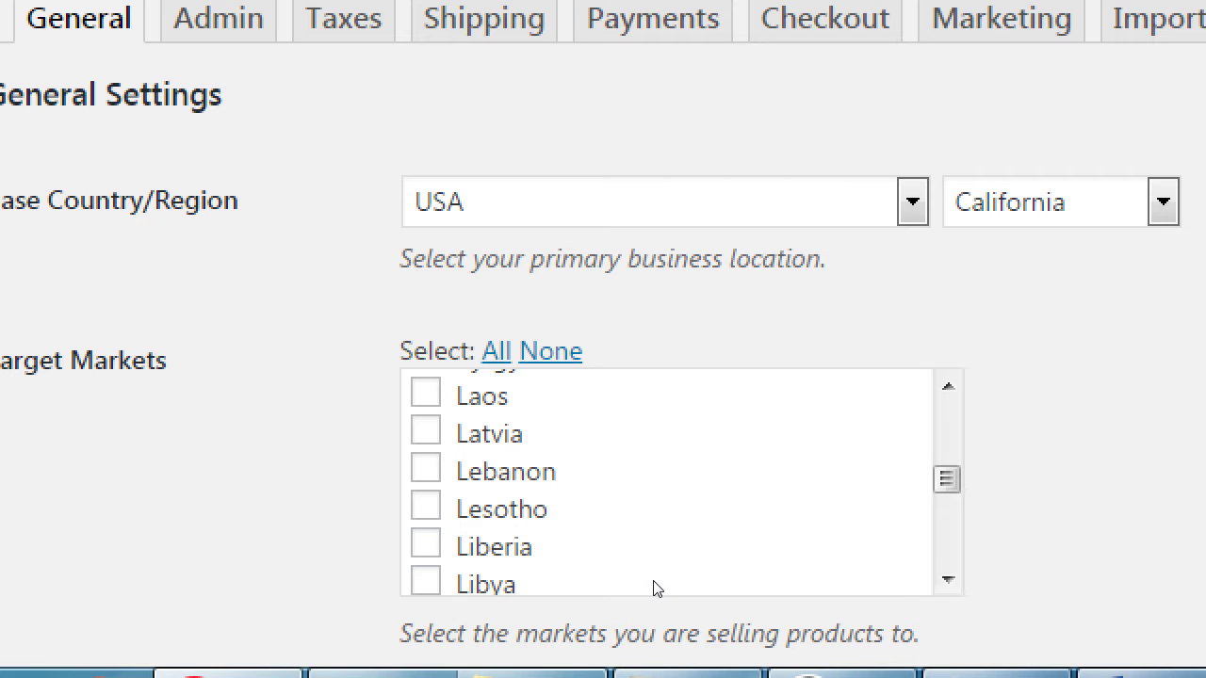
scroll(657, 588, "down", 2)
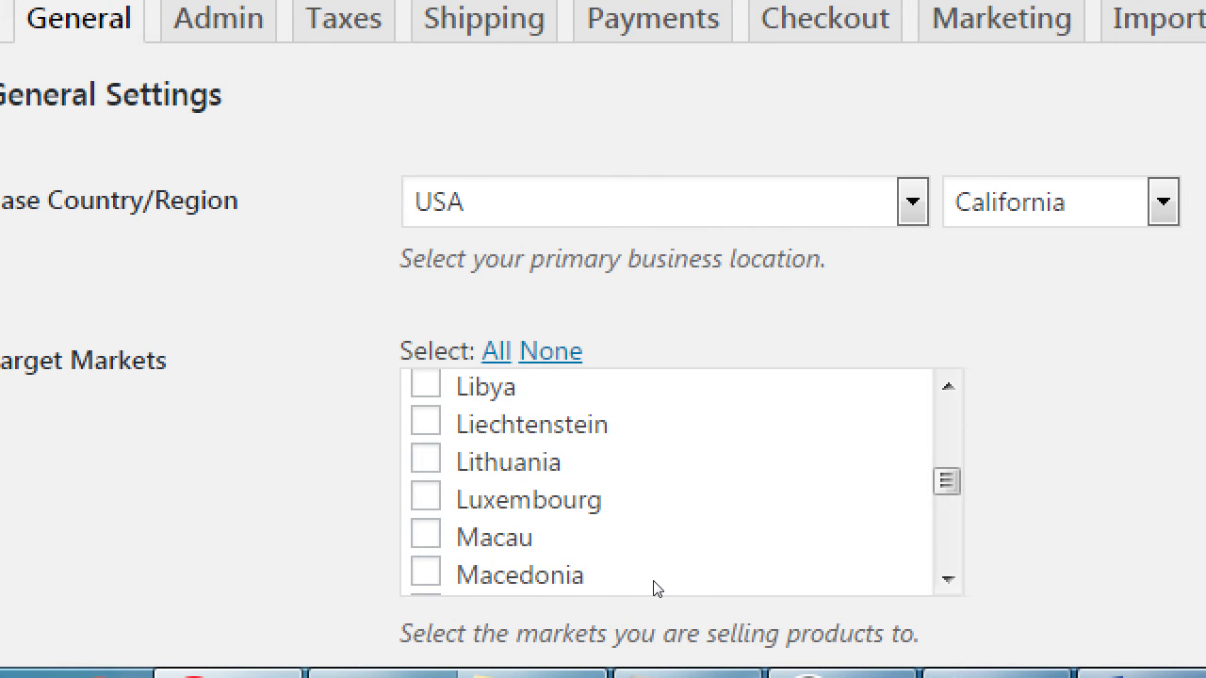
scroll(657, 588, "down", 2)
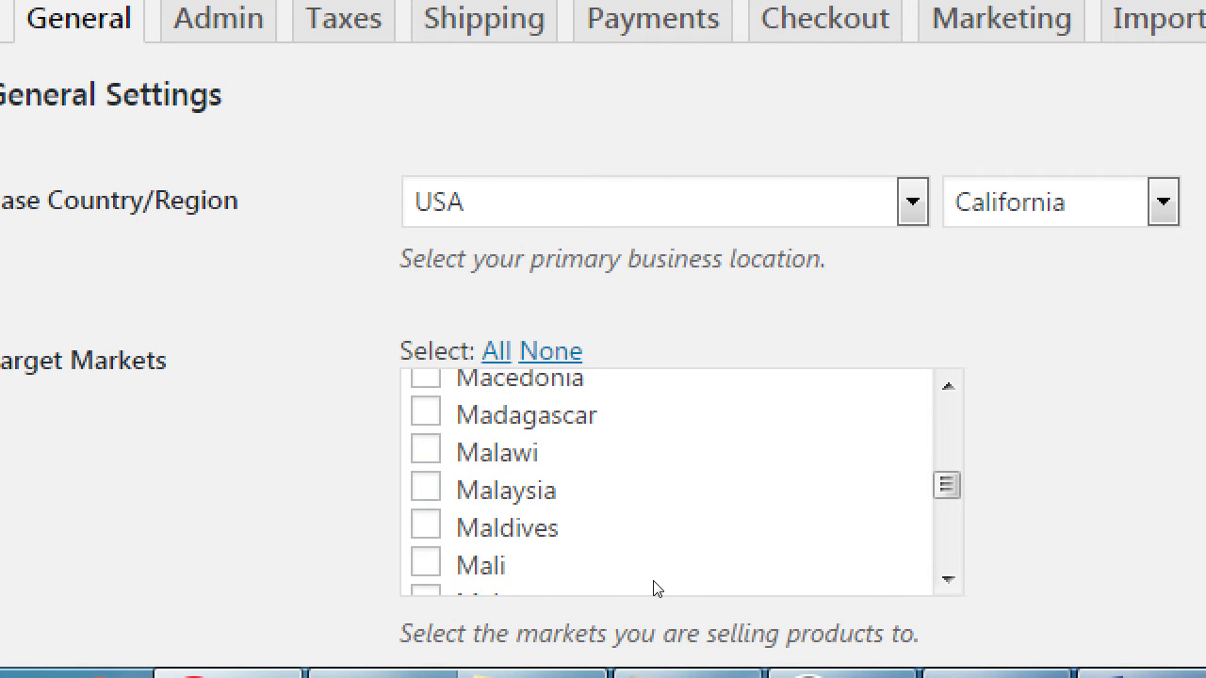
scroll(657, 588, "down", 2)
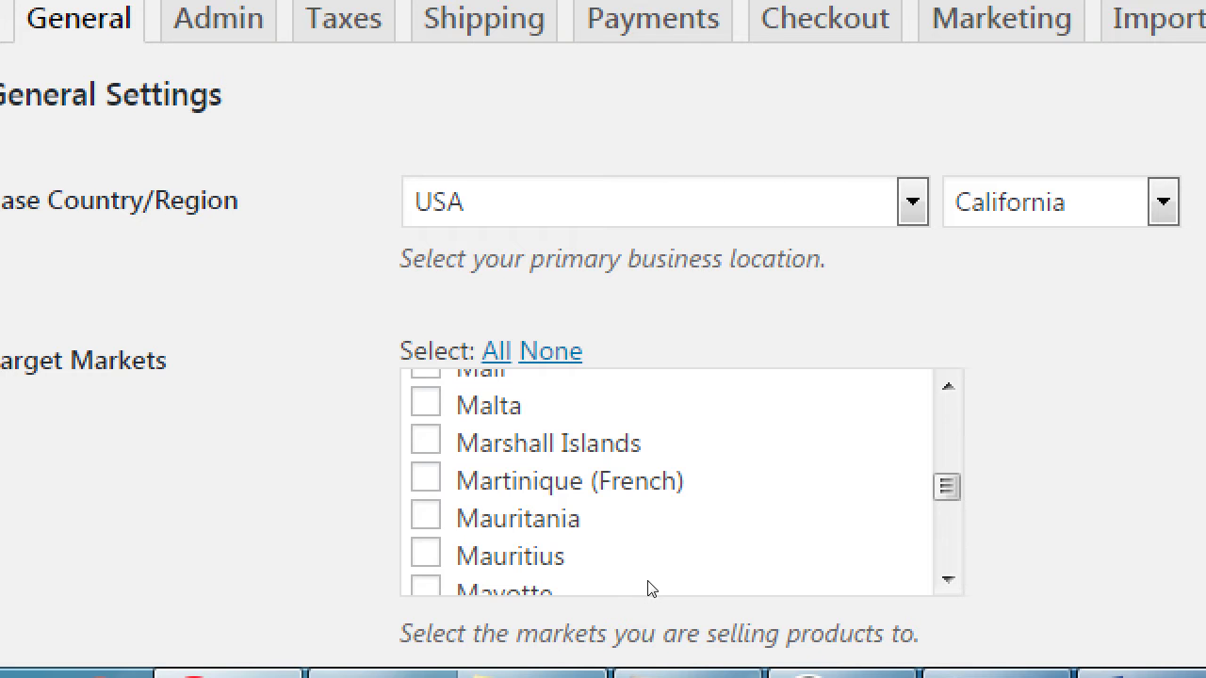
scroll(648, 589, "down", 2)
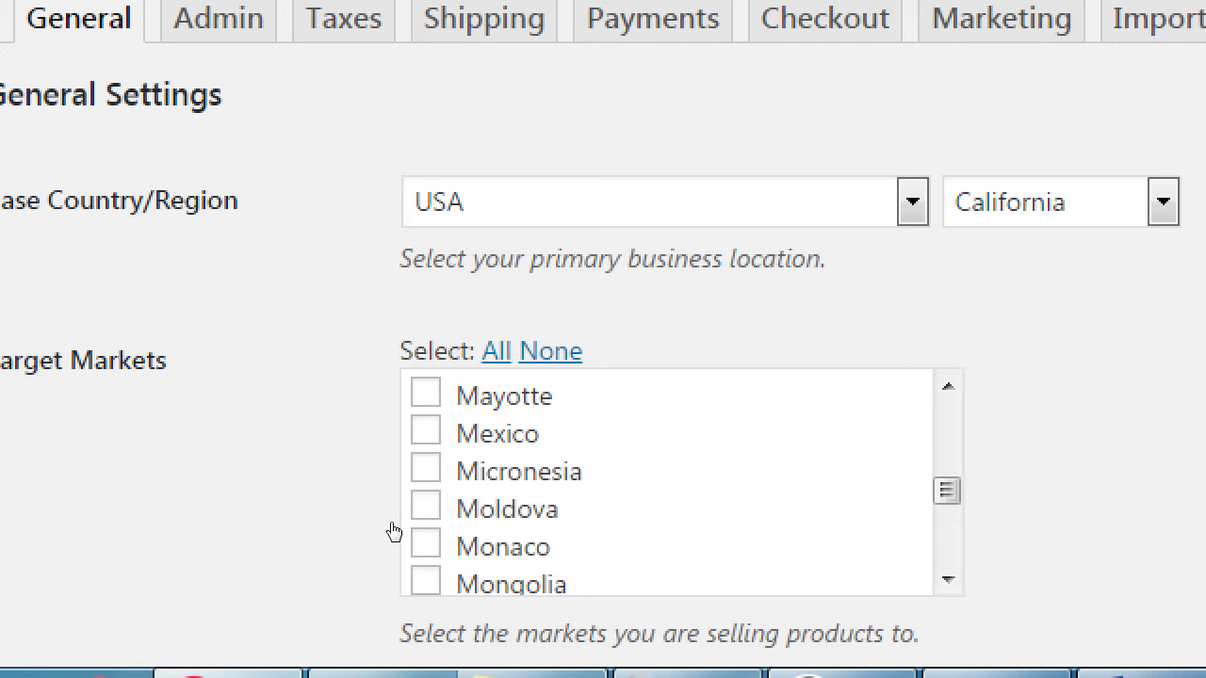
scroll(653, 586, "down", 2)
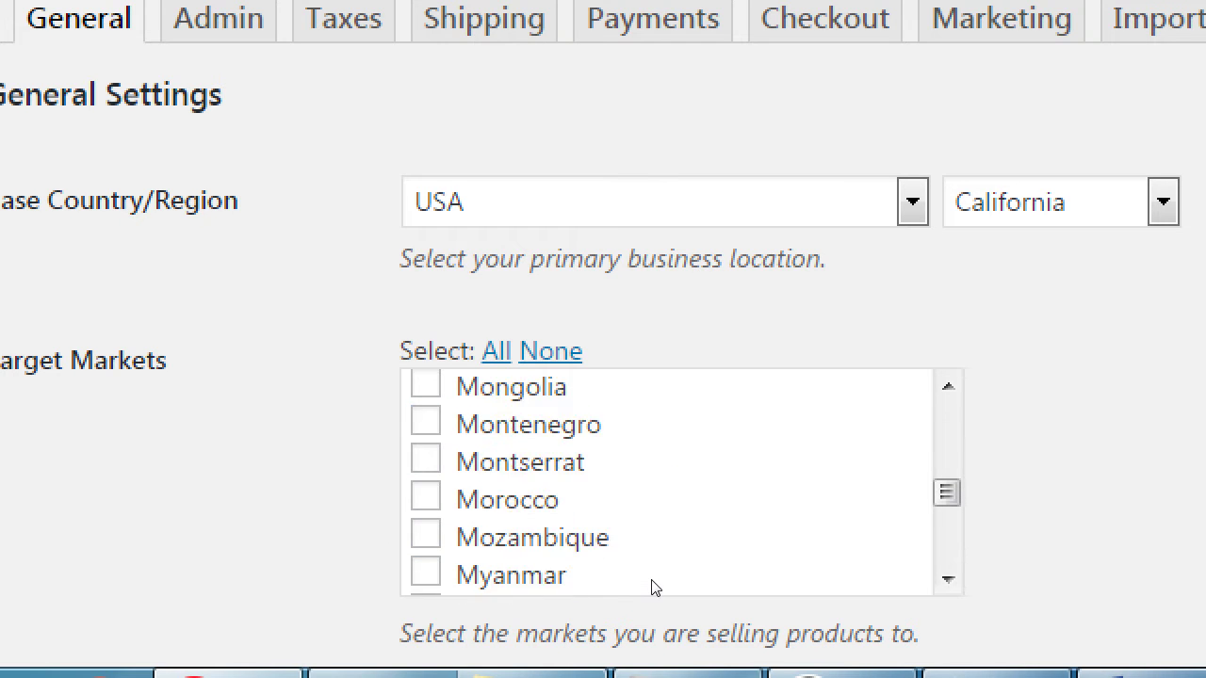
scroll(653, 588, "down", 2)
scroll(652, 586, "down", 20)
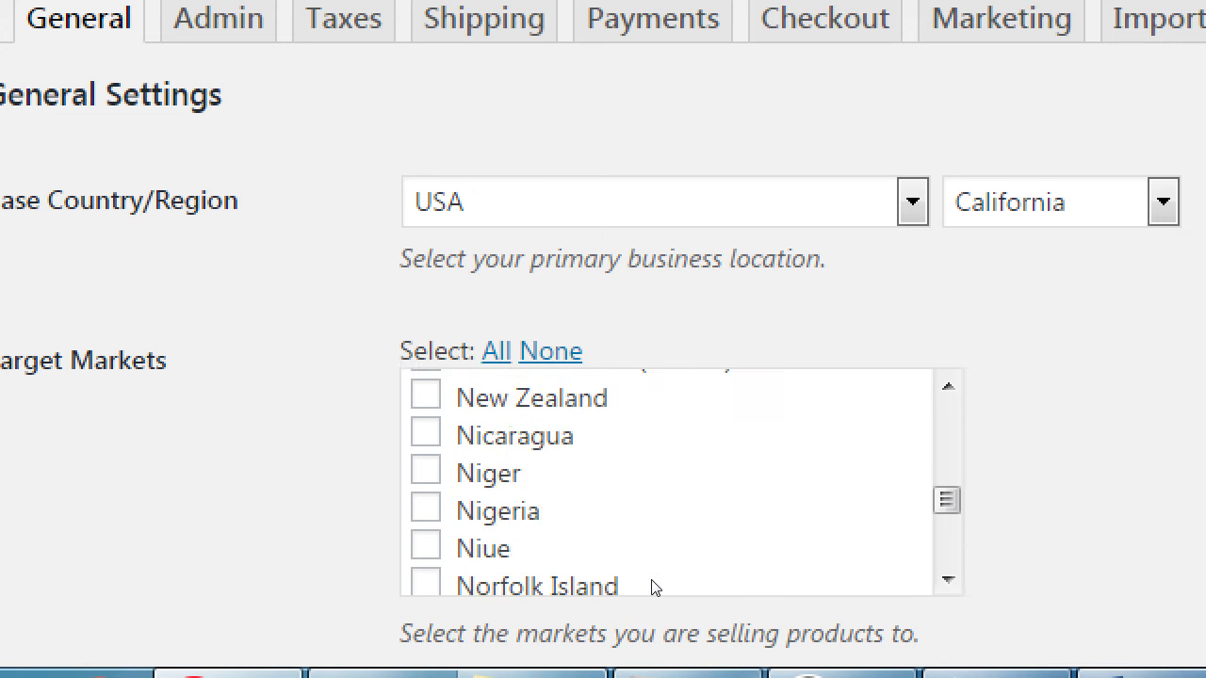
scroll(653, 584, "down", 1)
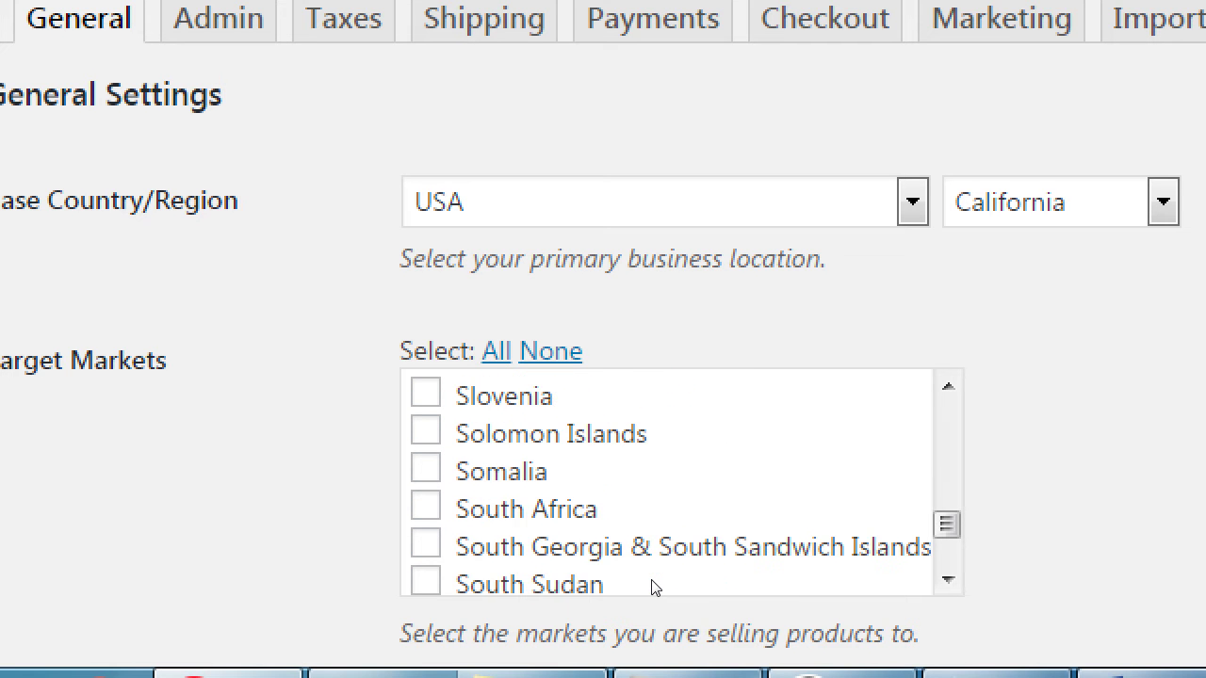
scroll(652, 554, "up", 2)
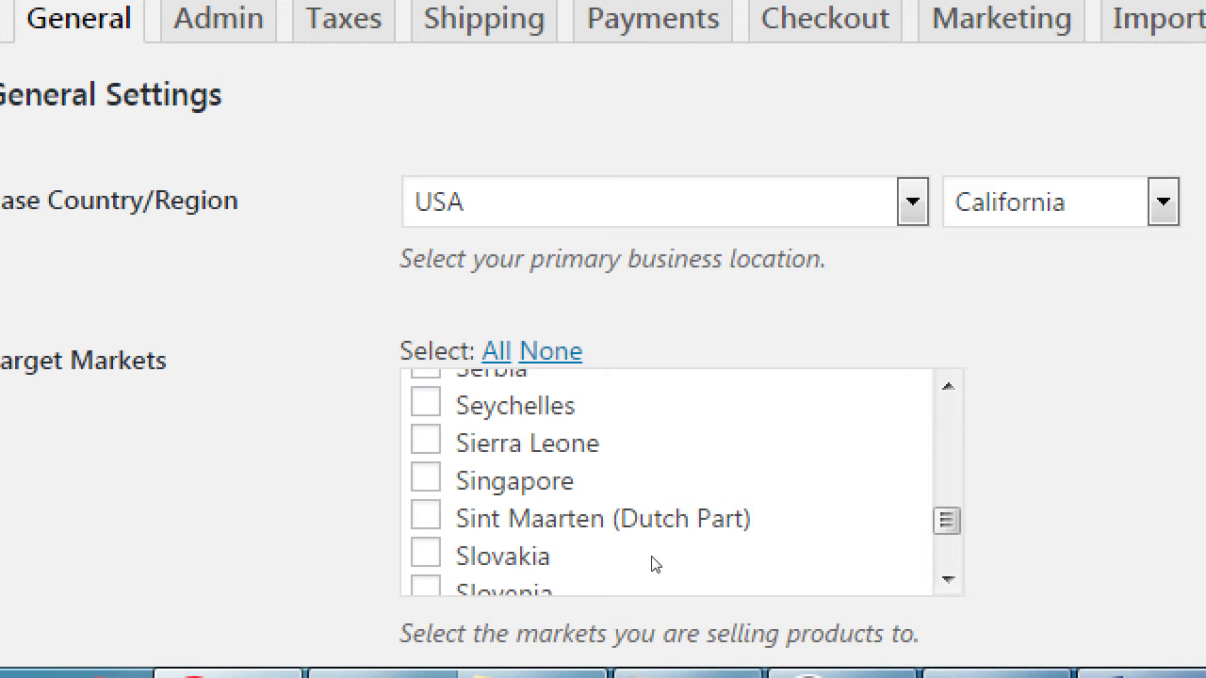
scroll(655, 589, "down", 7)
scroll(657, 594, "down", 10)
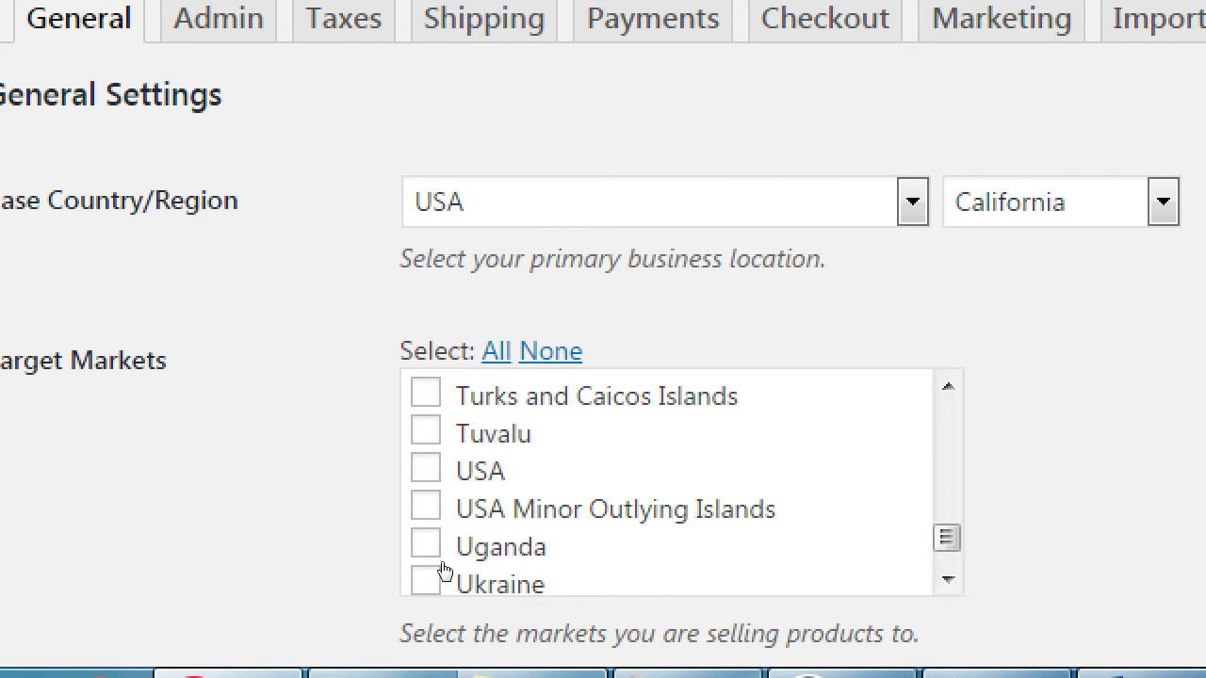
left_click(425, 468)
scroll(320, 504, "down", 1)
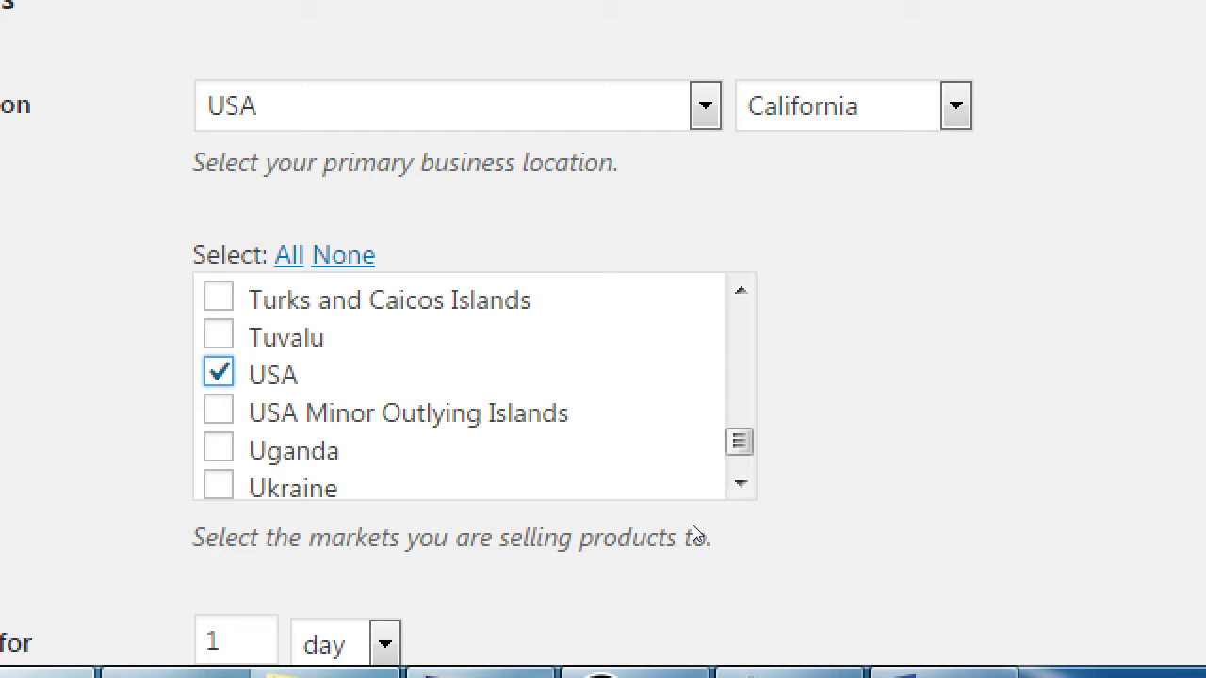
scroll(713, 542, "down", 3)
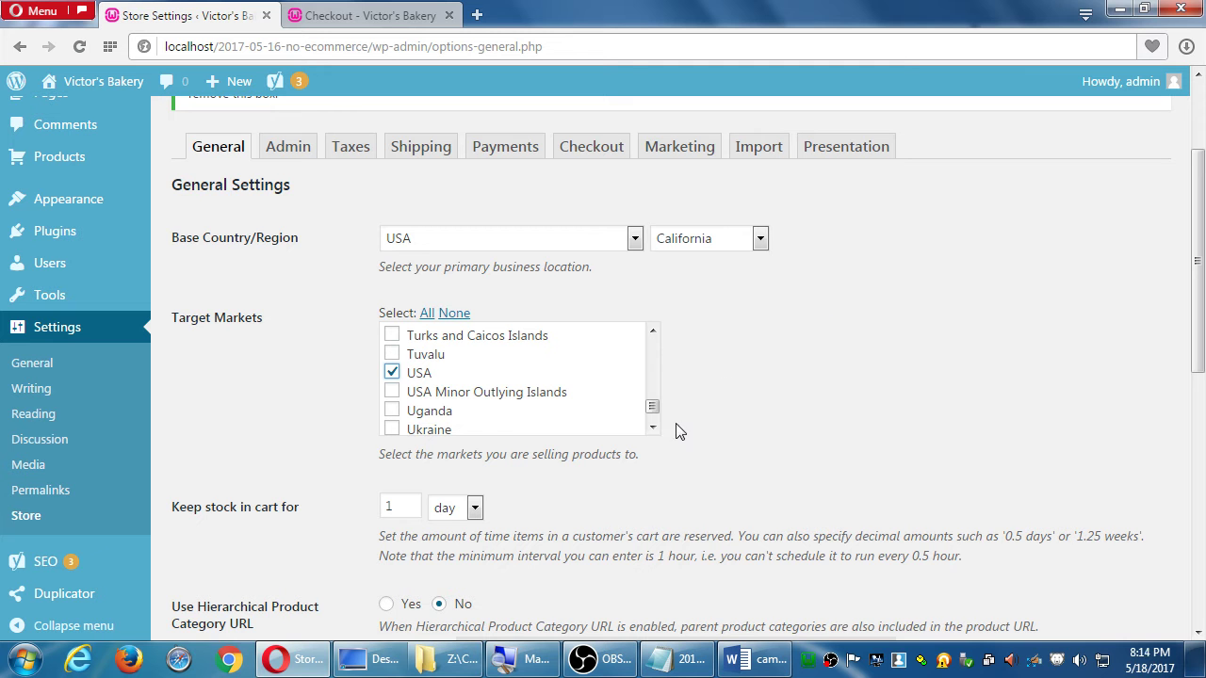
scroll(655, 427, "down", 3)
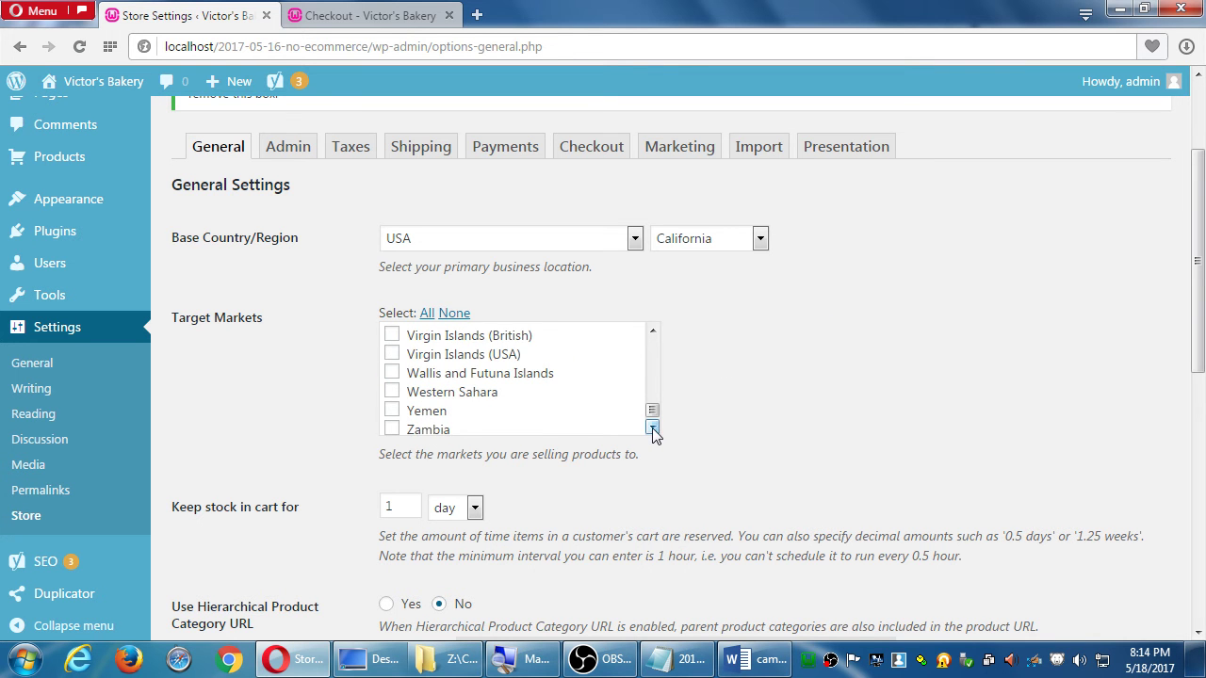
scroll(654, 428, "down", 1)
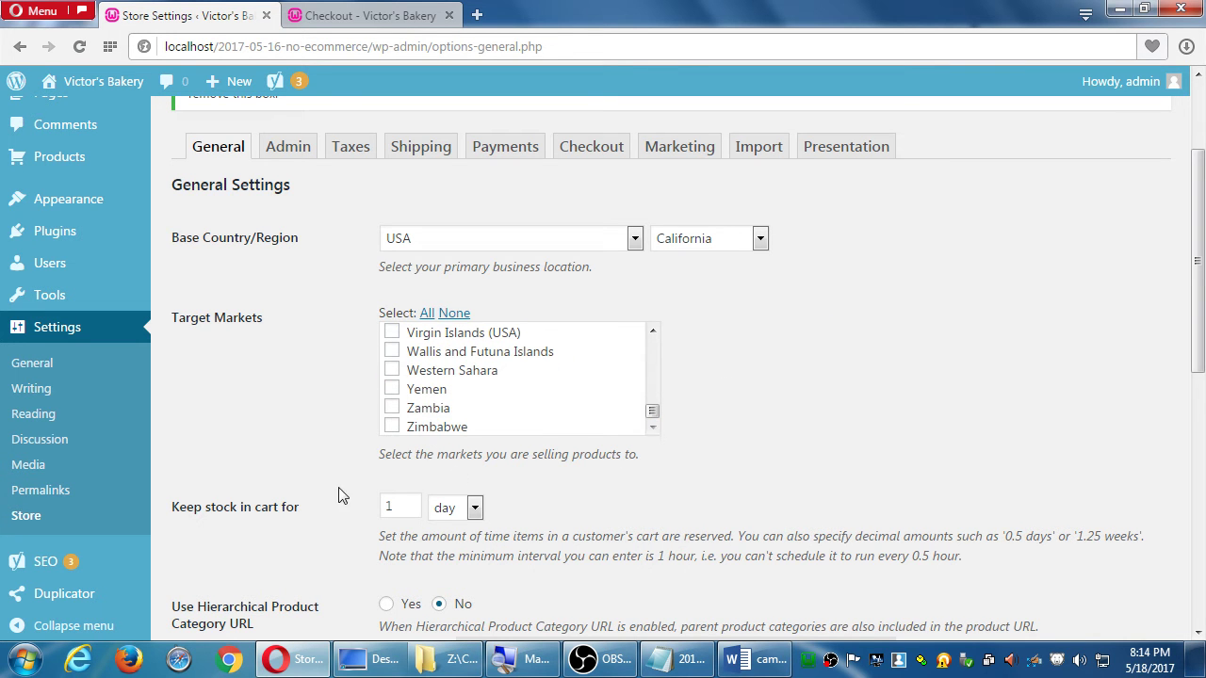
scroll(292, 436, "down", 1)
scroll(345, 425, "down", 5)
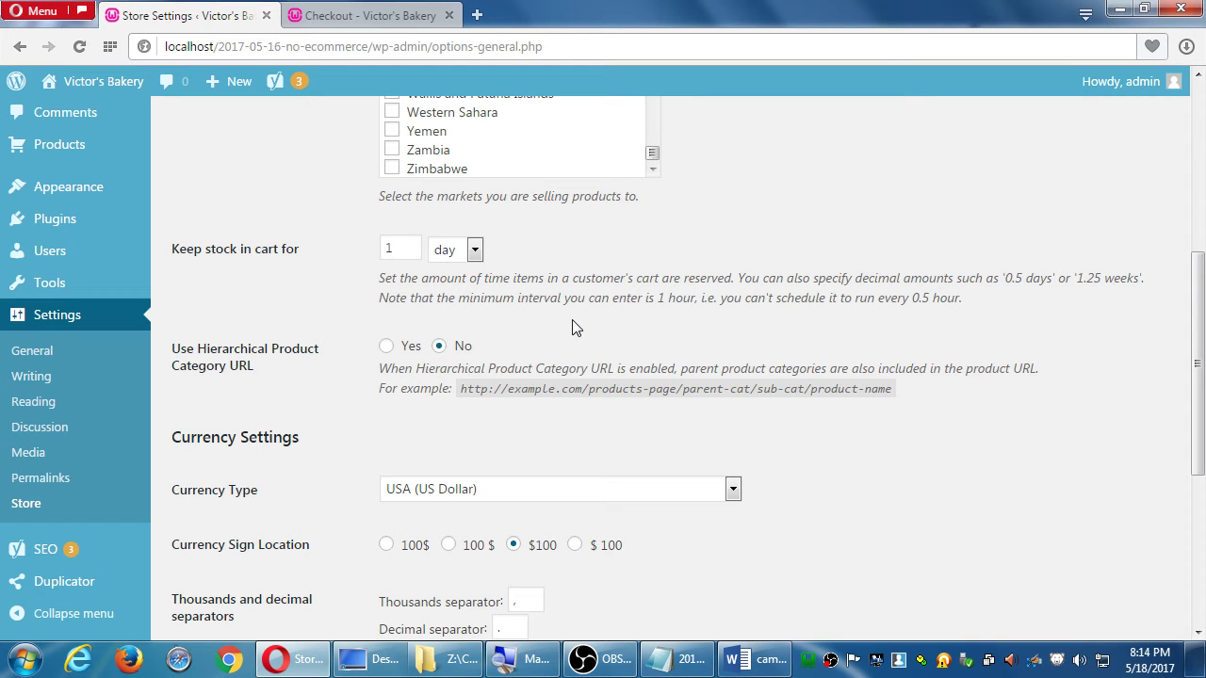
Set the keep-stock-in-cart unit to week and enter 52 as the amount
left_click(475, 250)
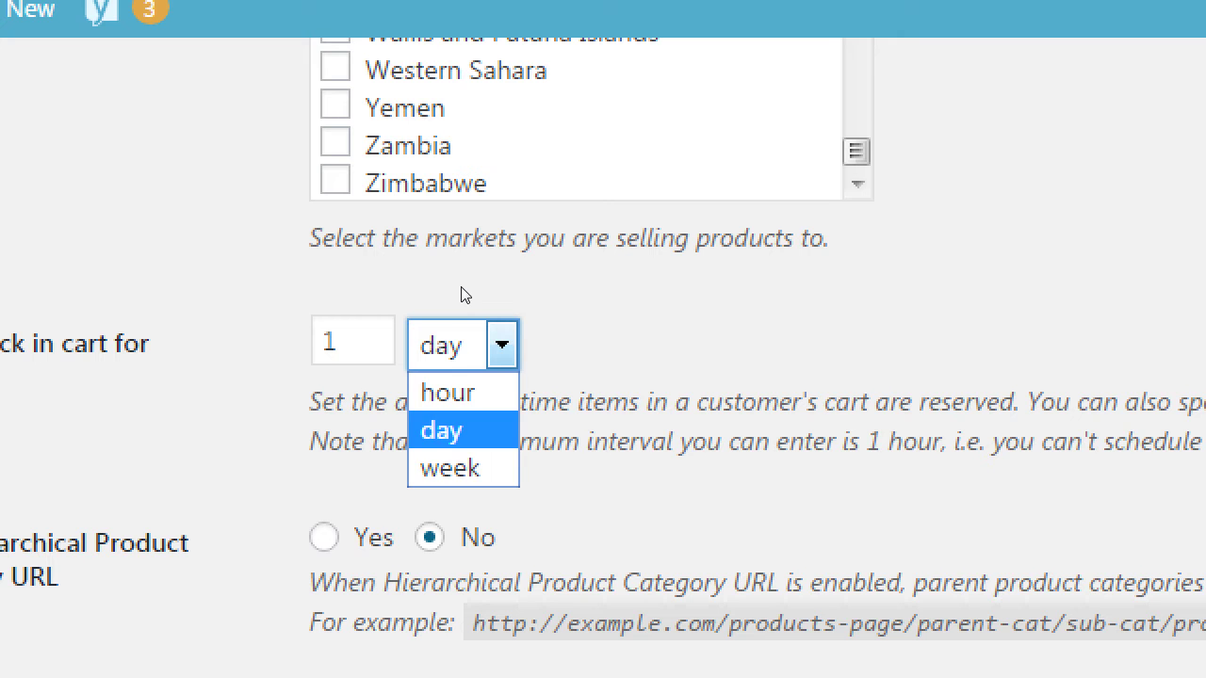
key("Down")
key("Up")
key("Up")
key("Down")
key("Down")
key("Return")
key("shift+Tab")
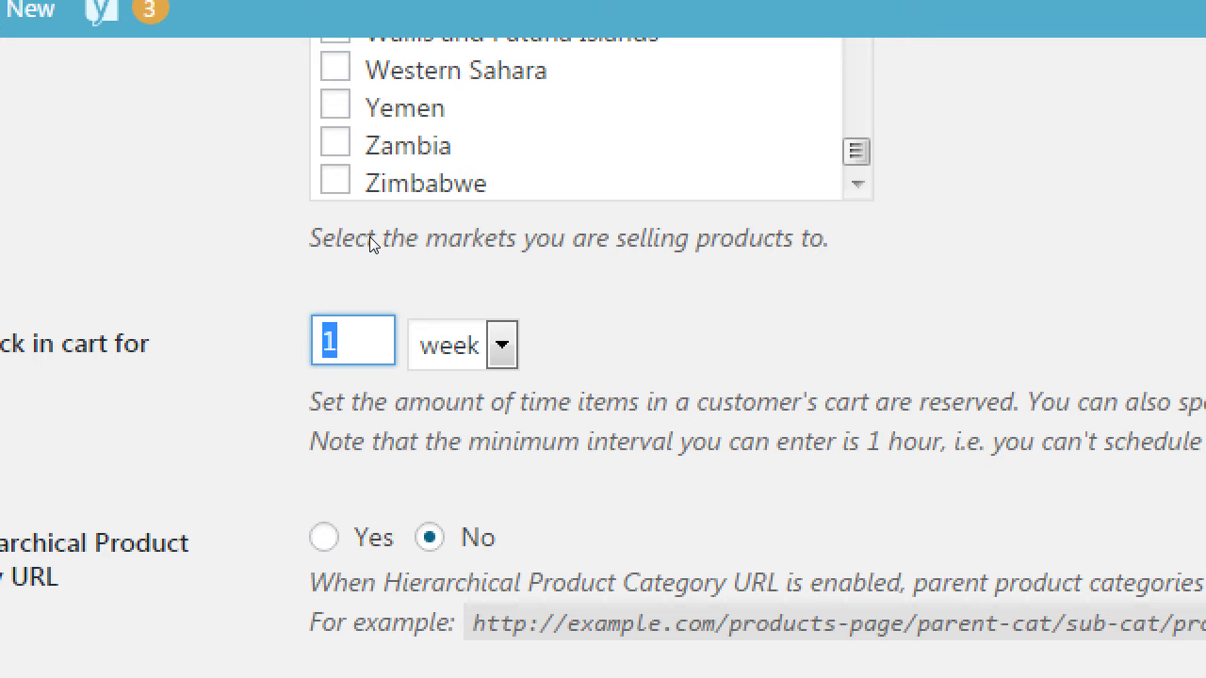
type("52")
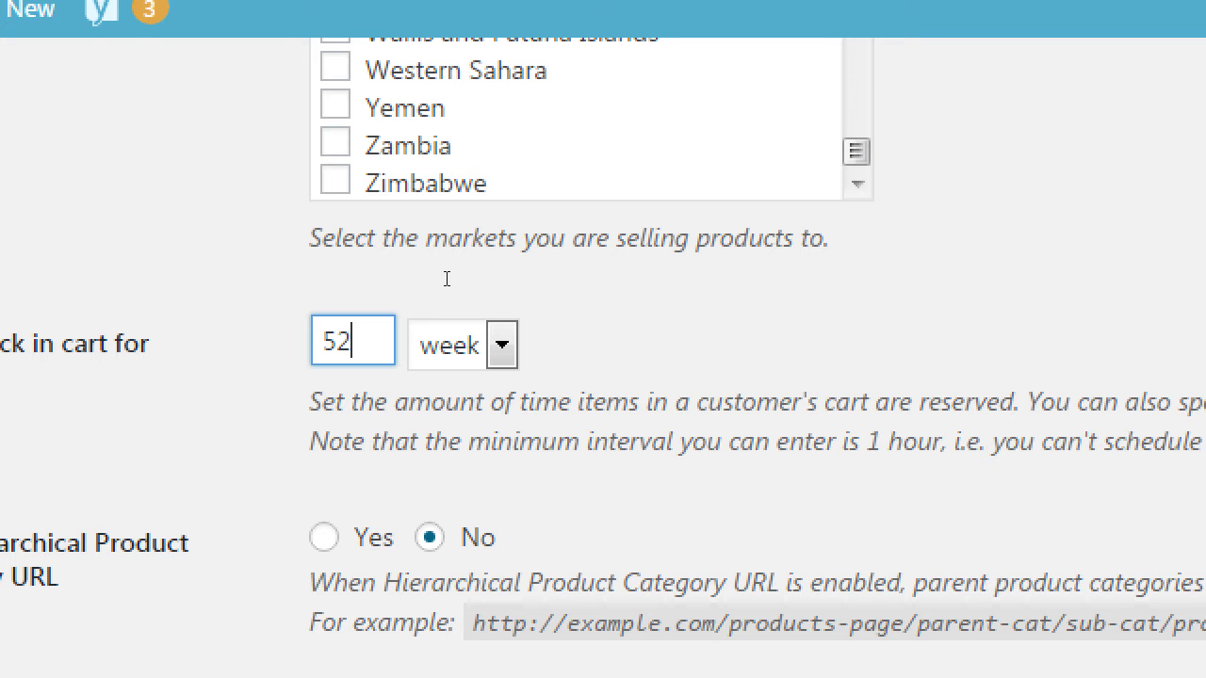
Change the keep-stock-in-cart period to 5 days
key("Tab")
key("alt+Down")
key("Up")
key("Up")
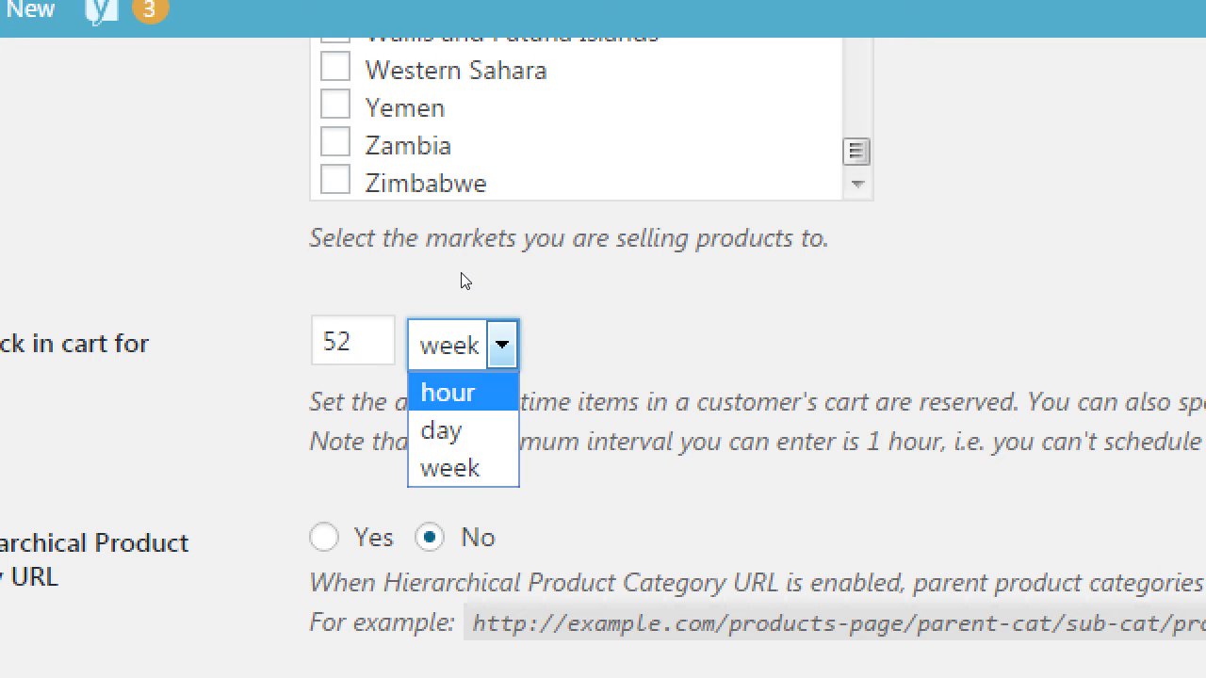
key("Down")
key("Return")
key("shift+Tab")
type("5")
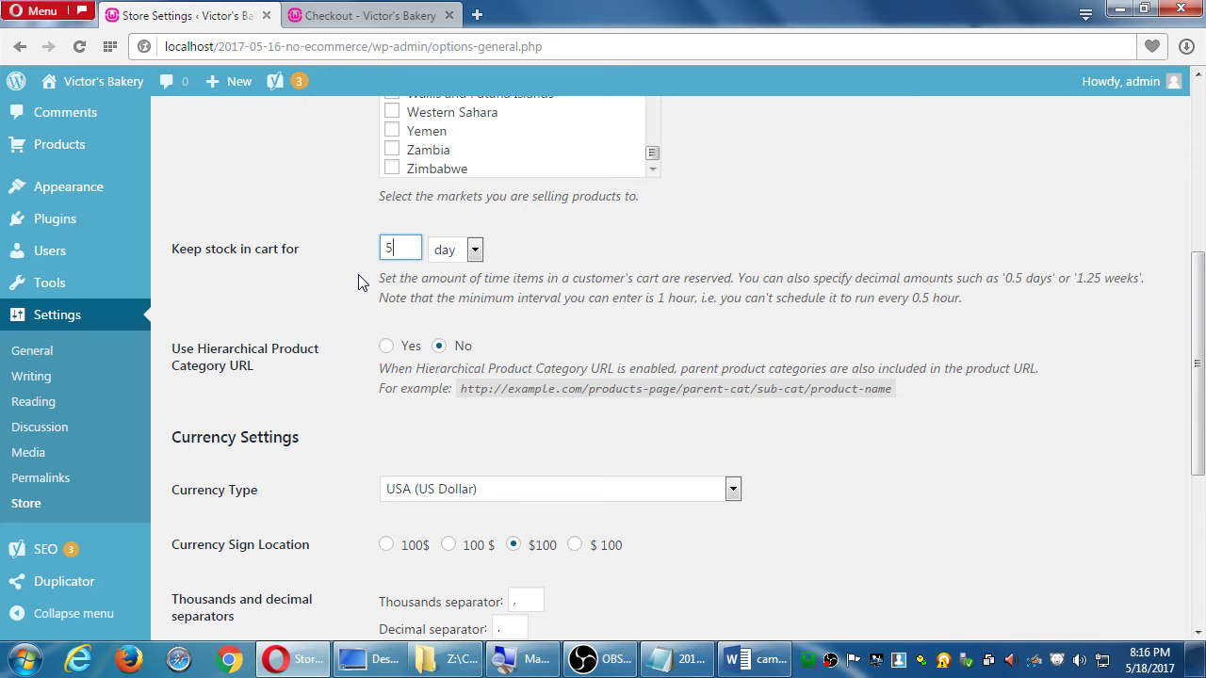
scroll(646, 350, "down", 2)
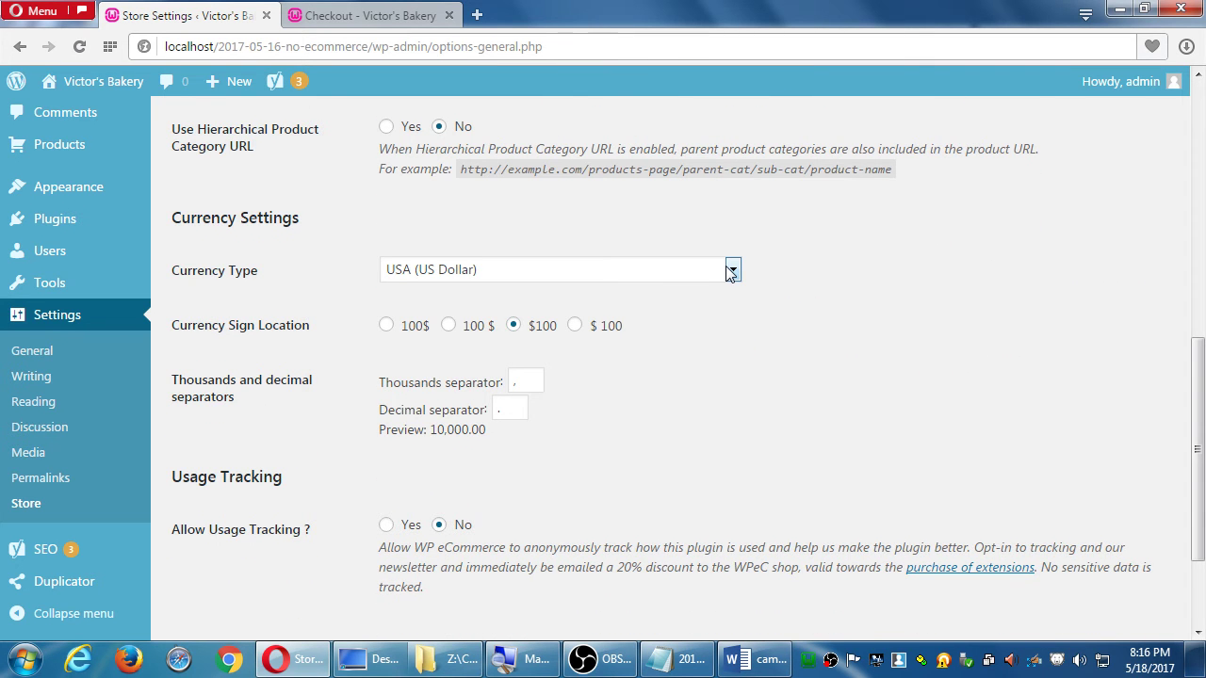
left_click(731, 271)
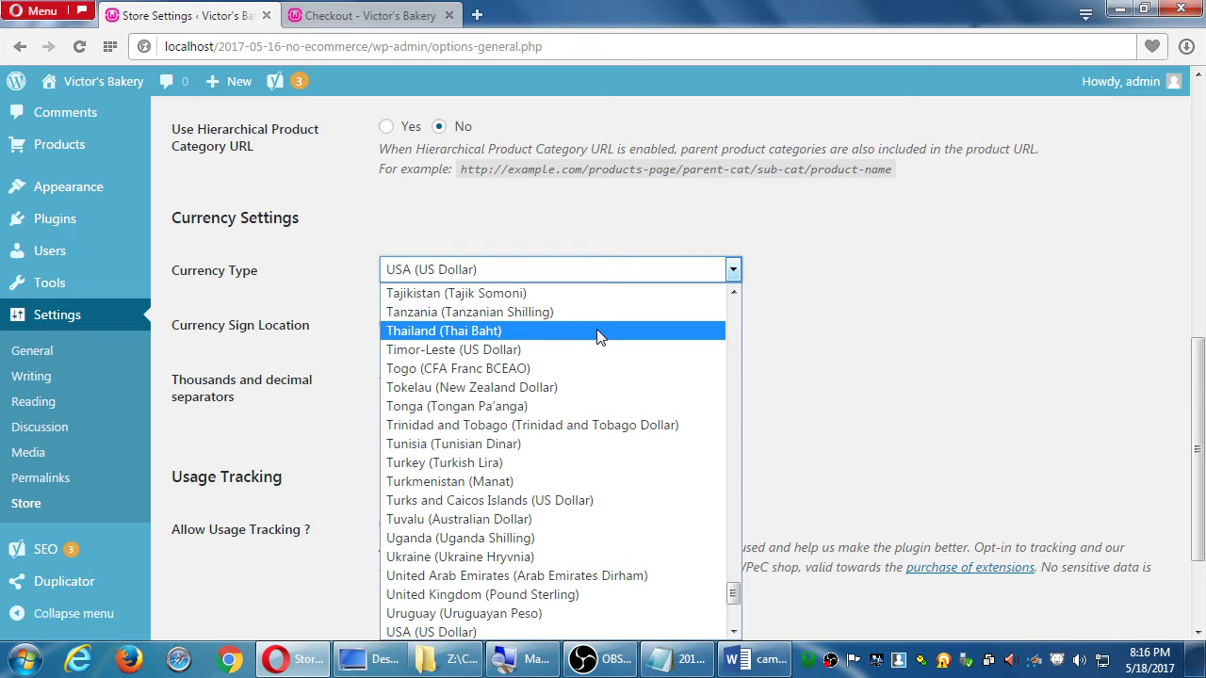
left_click(320, 241)
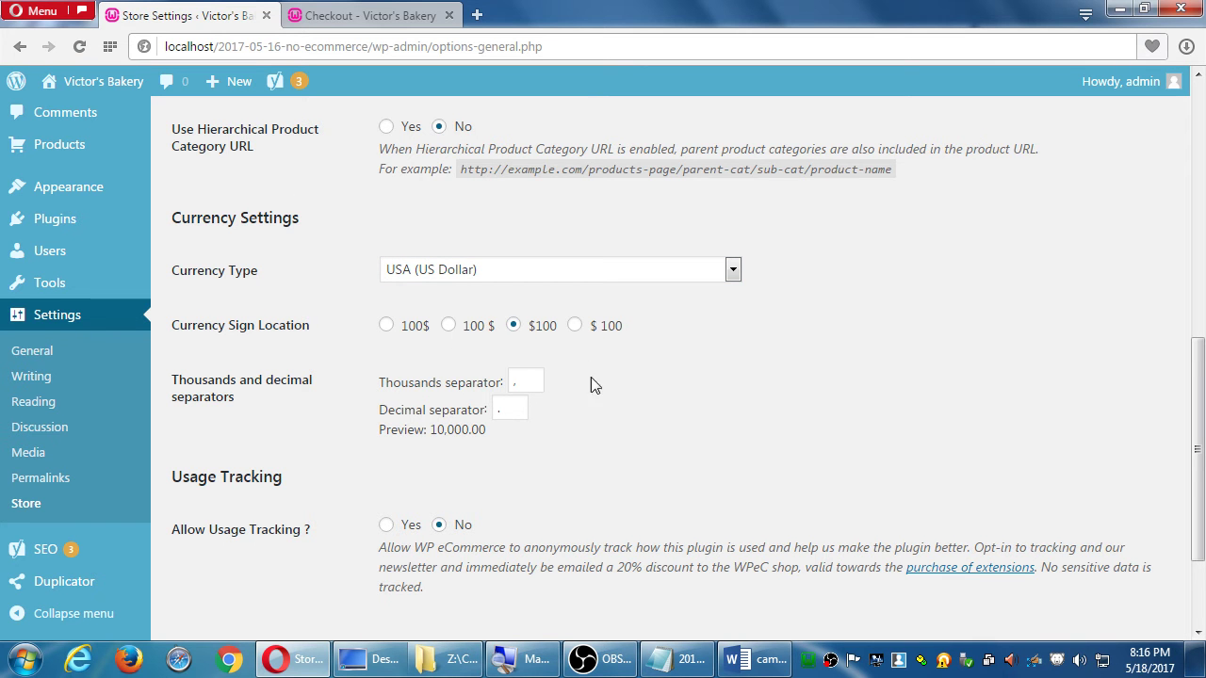
scroll(598, 390, "down", 1)
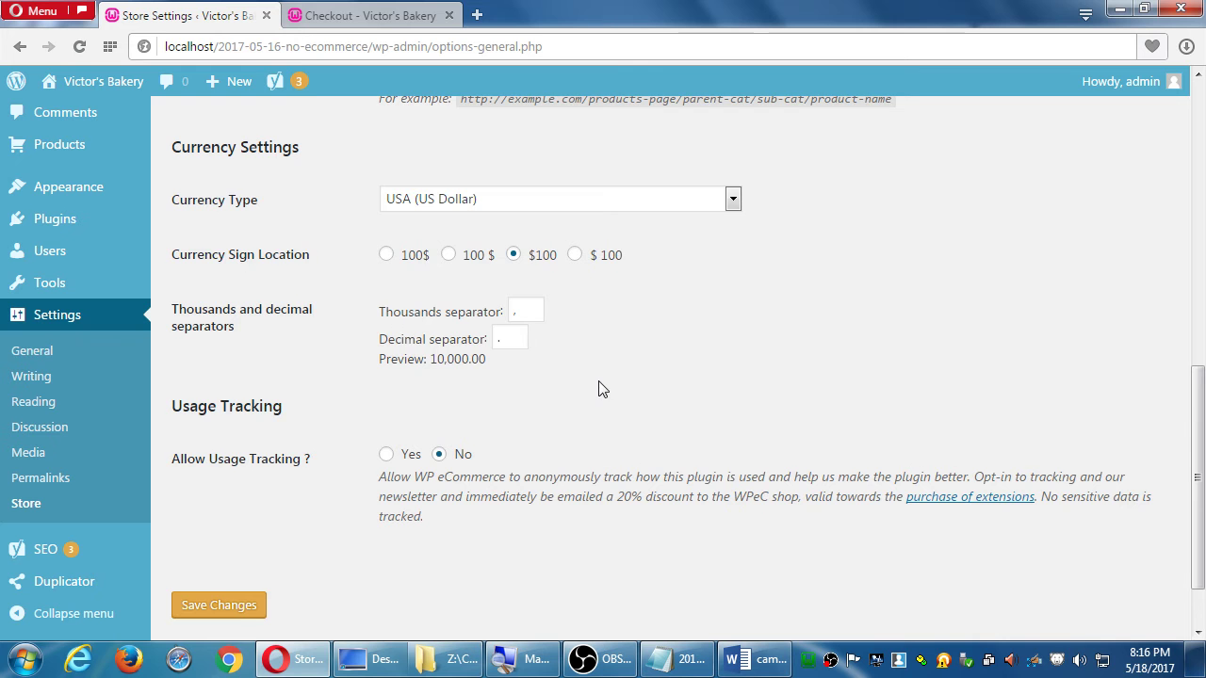
scroll(617, 396, "down", 1)
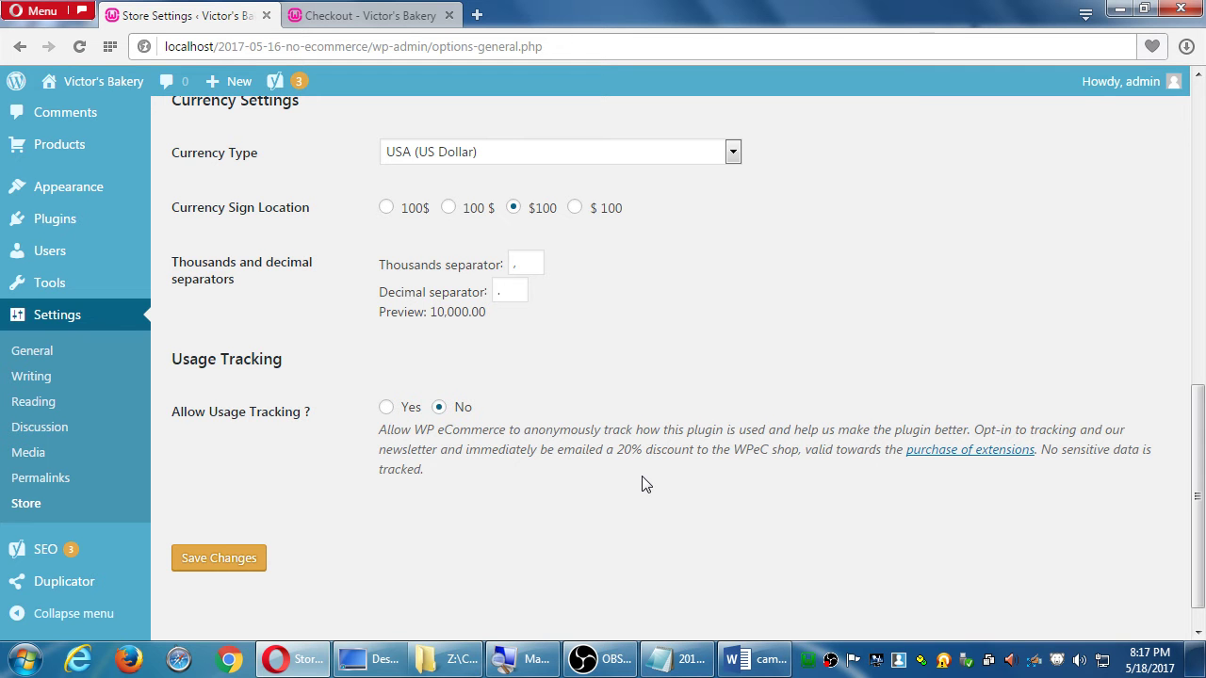
left_click(692, 158)
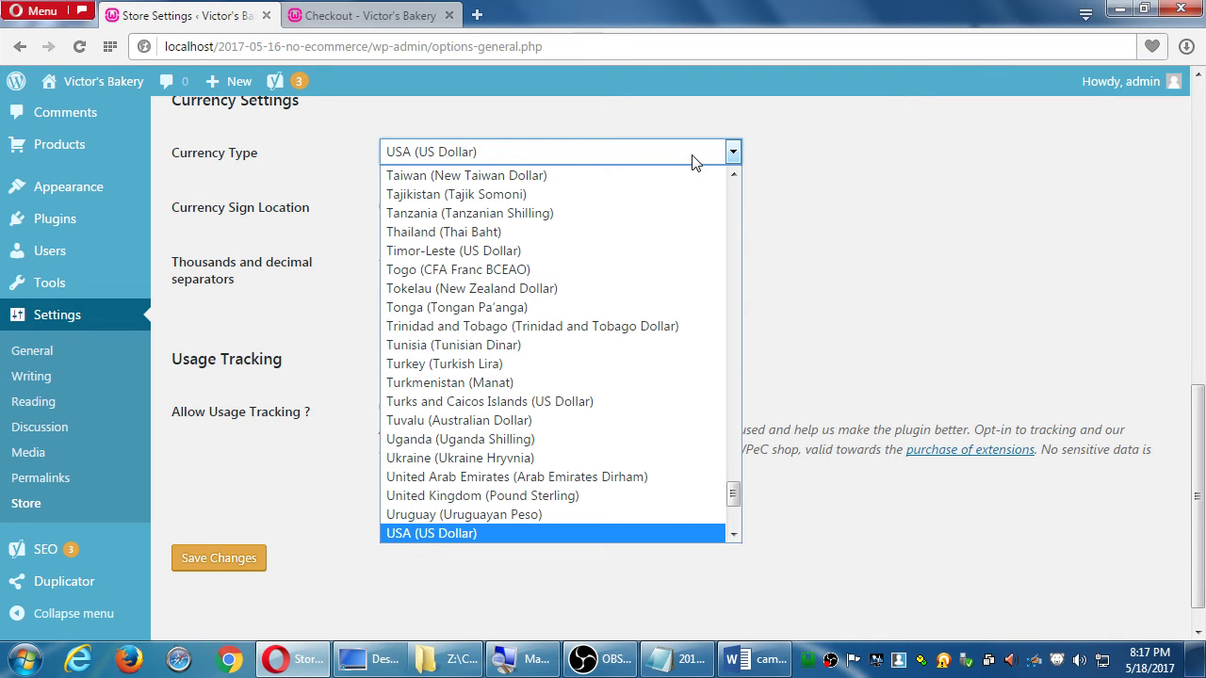
left_click(692, 158)
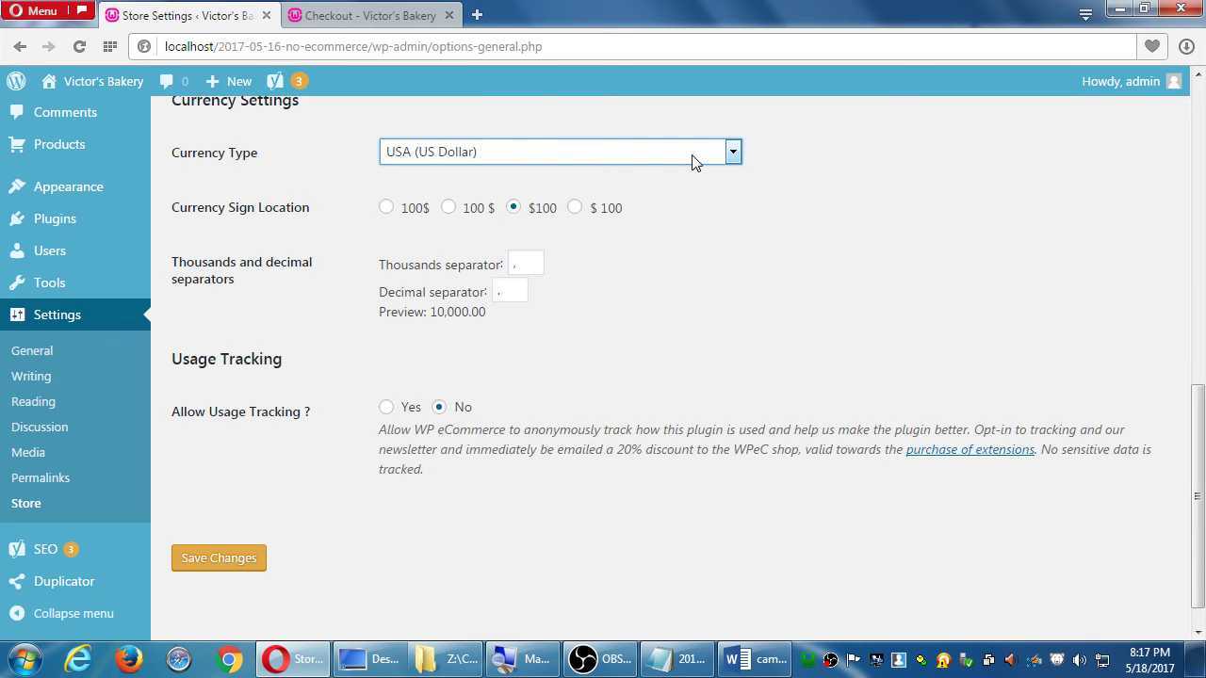
left_click(692, 158)
left_click(641, 431)
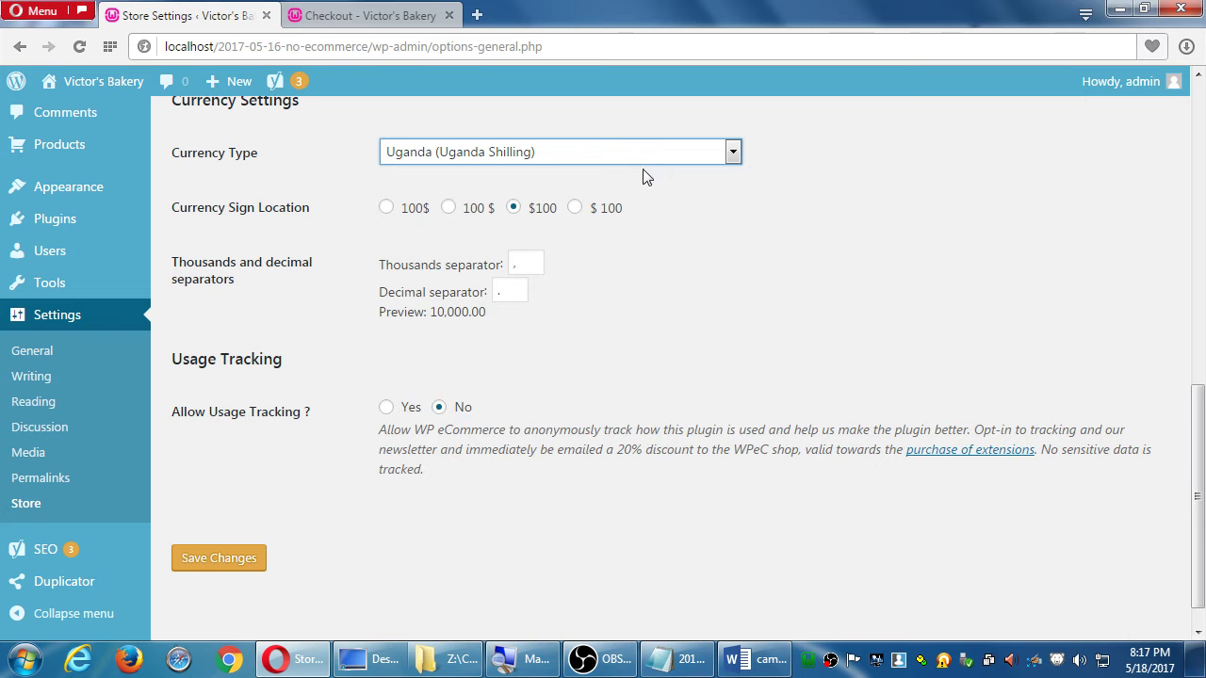
left_click(643, 160)
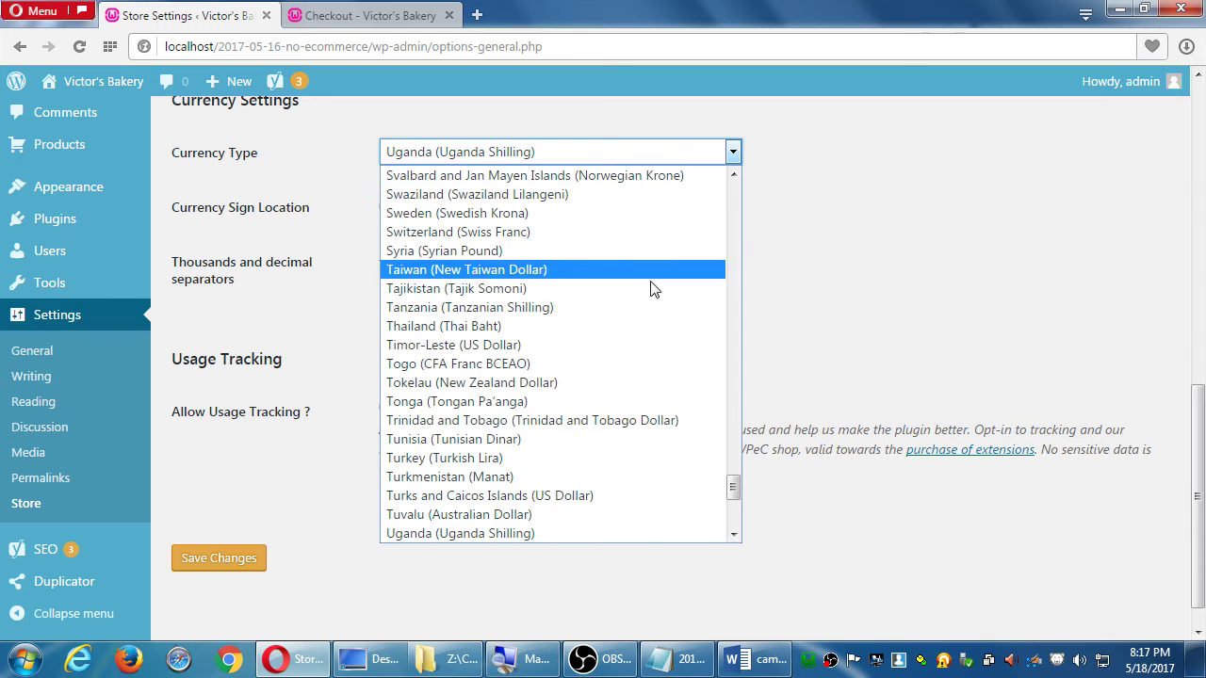
left_click(731, 538)
left_click(731, 538)
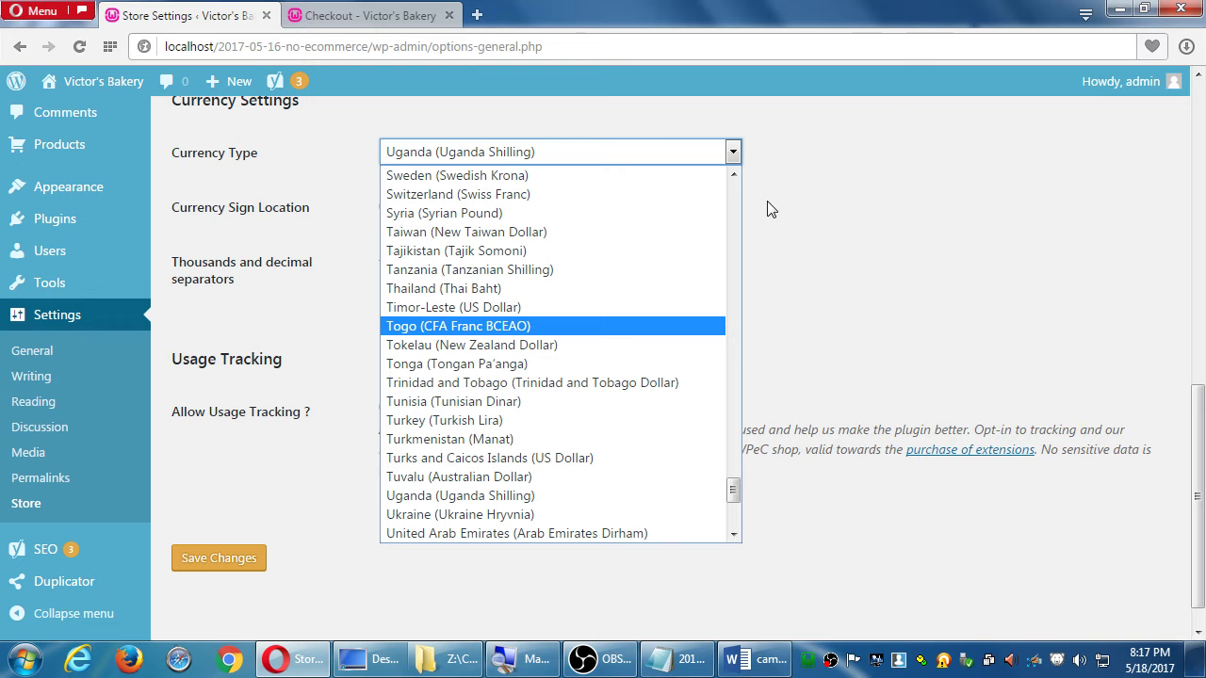
left_click(732, 535)
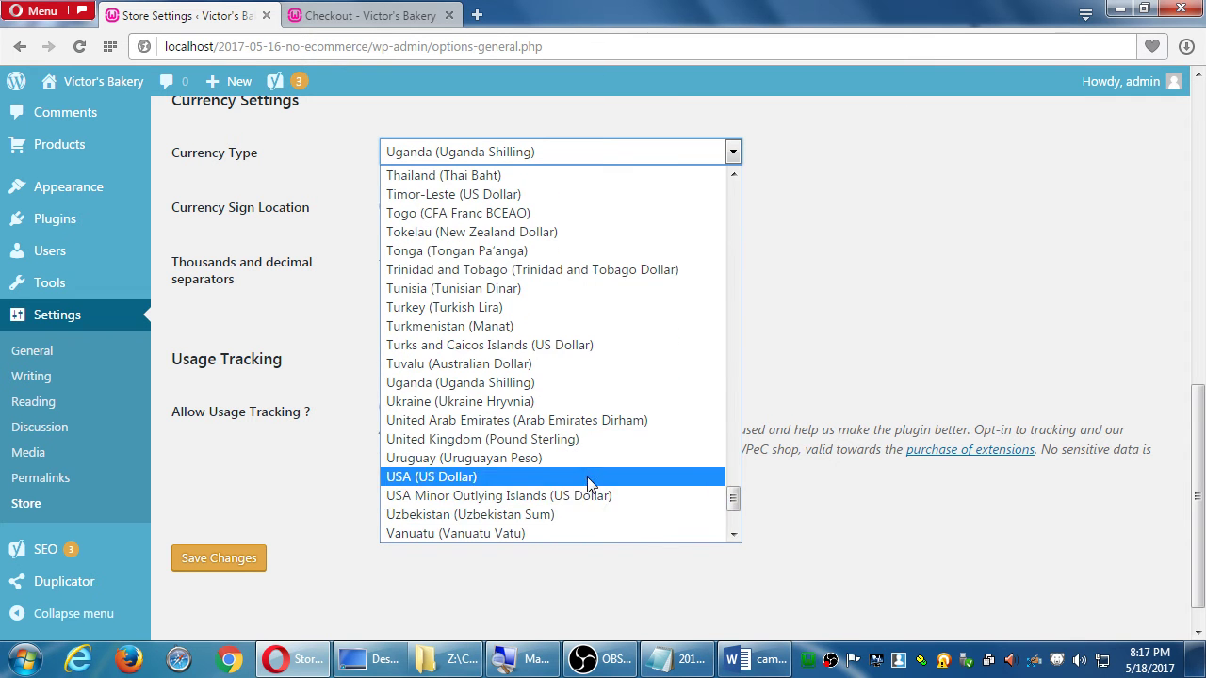
left_click(587, 477)
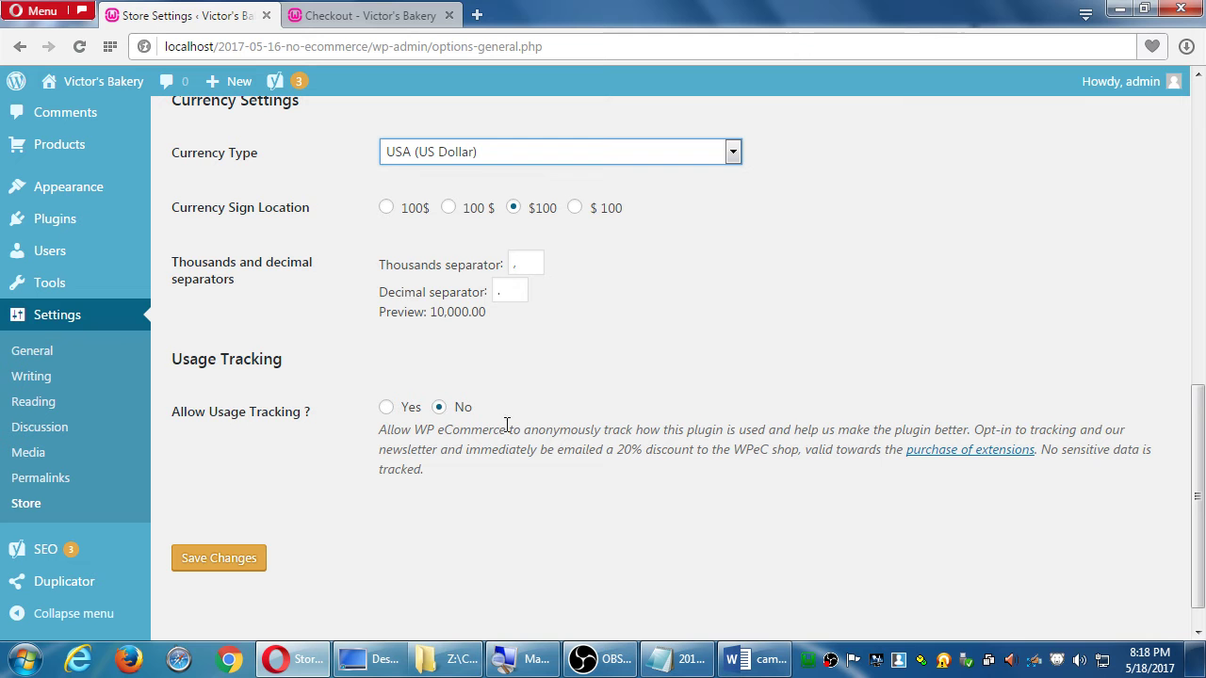
Leave Allow Usage Tracking at No and save the general store settings
left_click(444, 411)
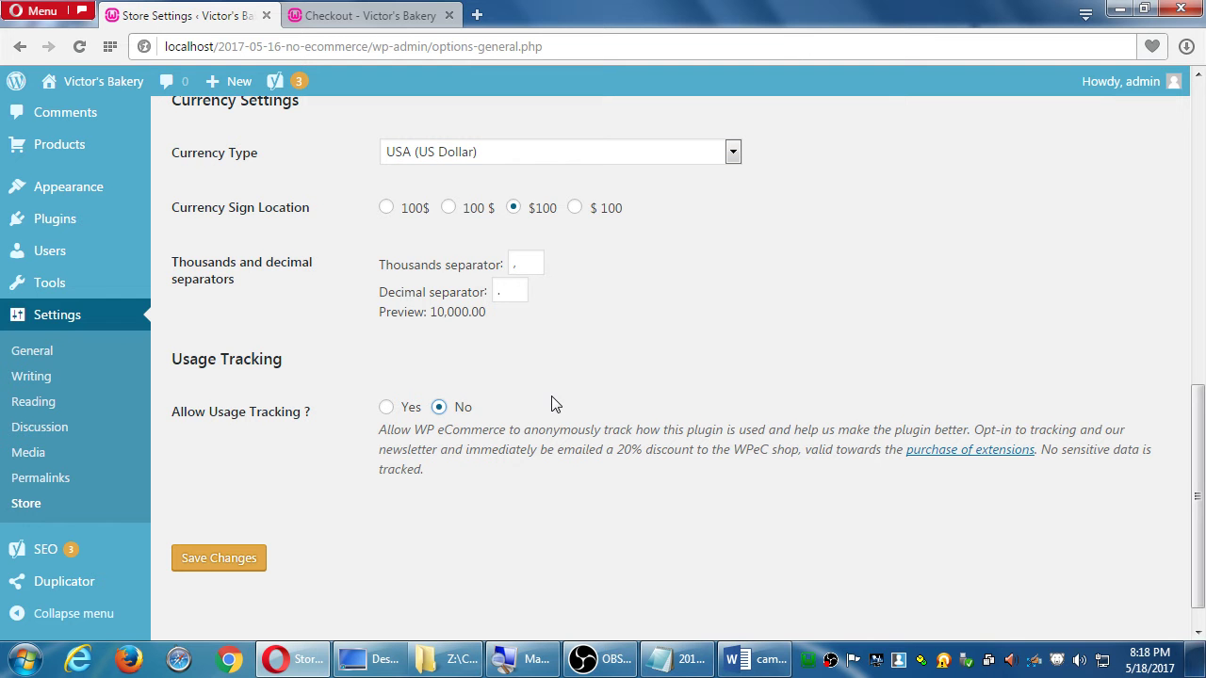
left_click(402, 411)
left_click(439, 409)
left_click_drag(603, 451, 726, 452)
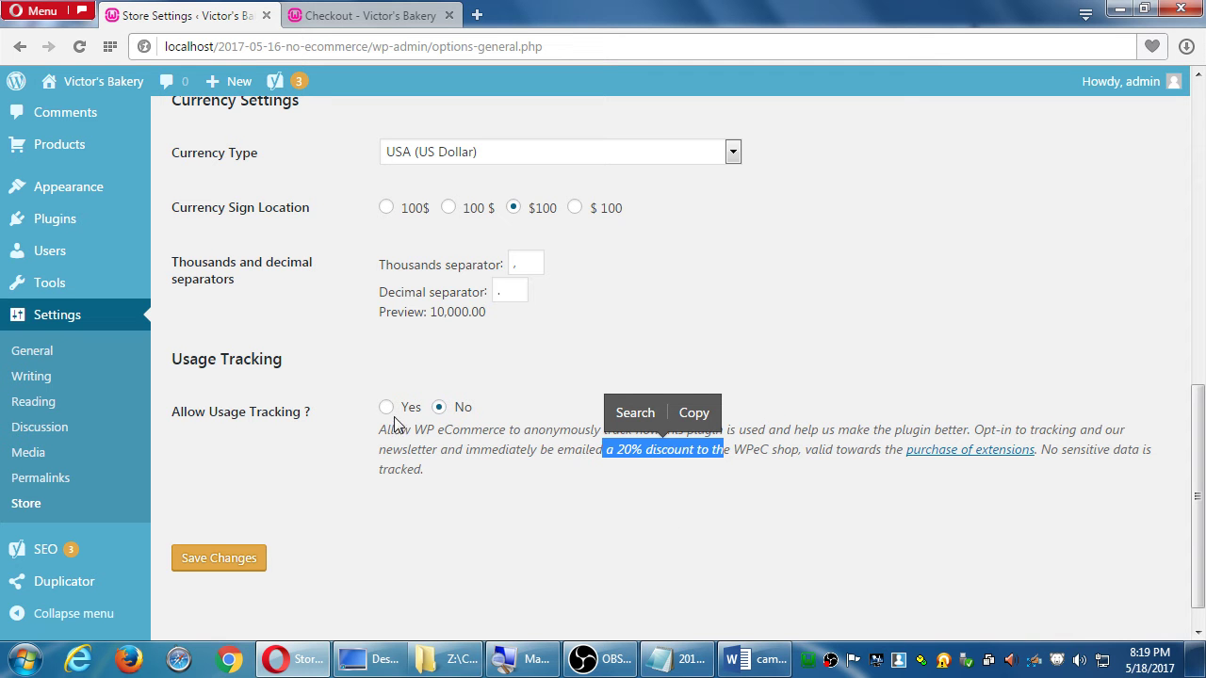
left_click(685, 574)
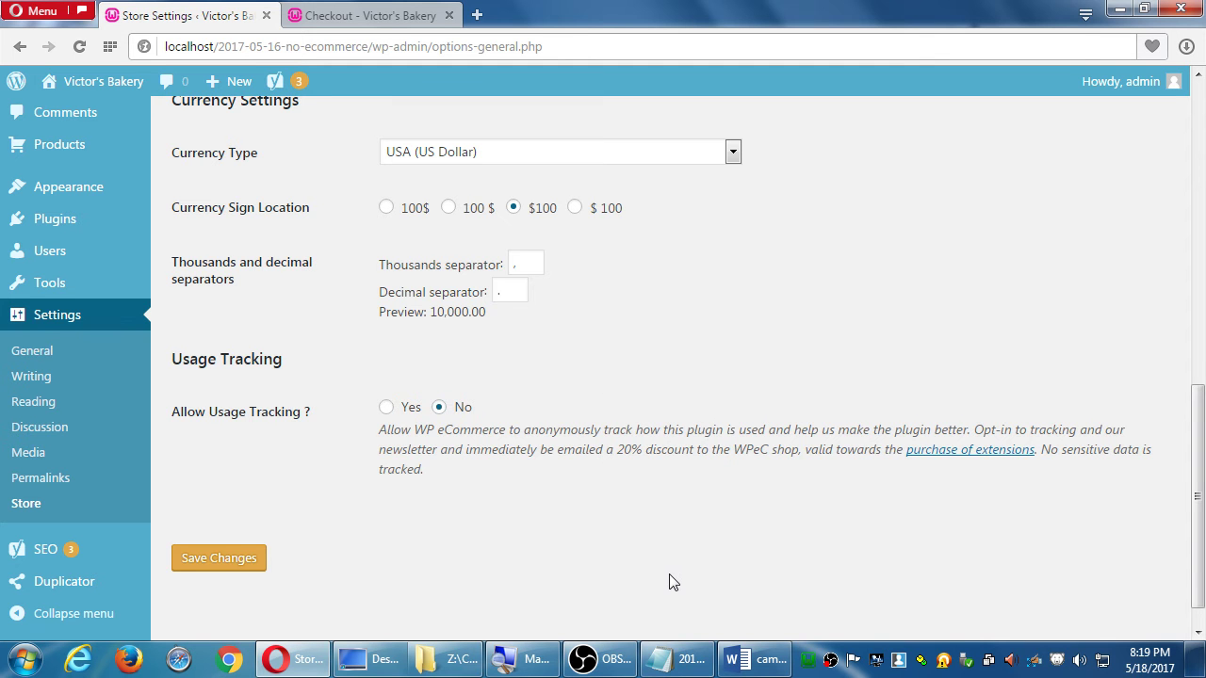
scroll(671, 581, "down", 1)
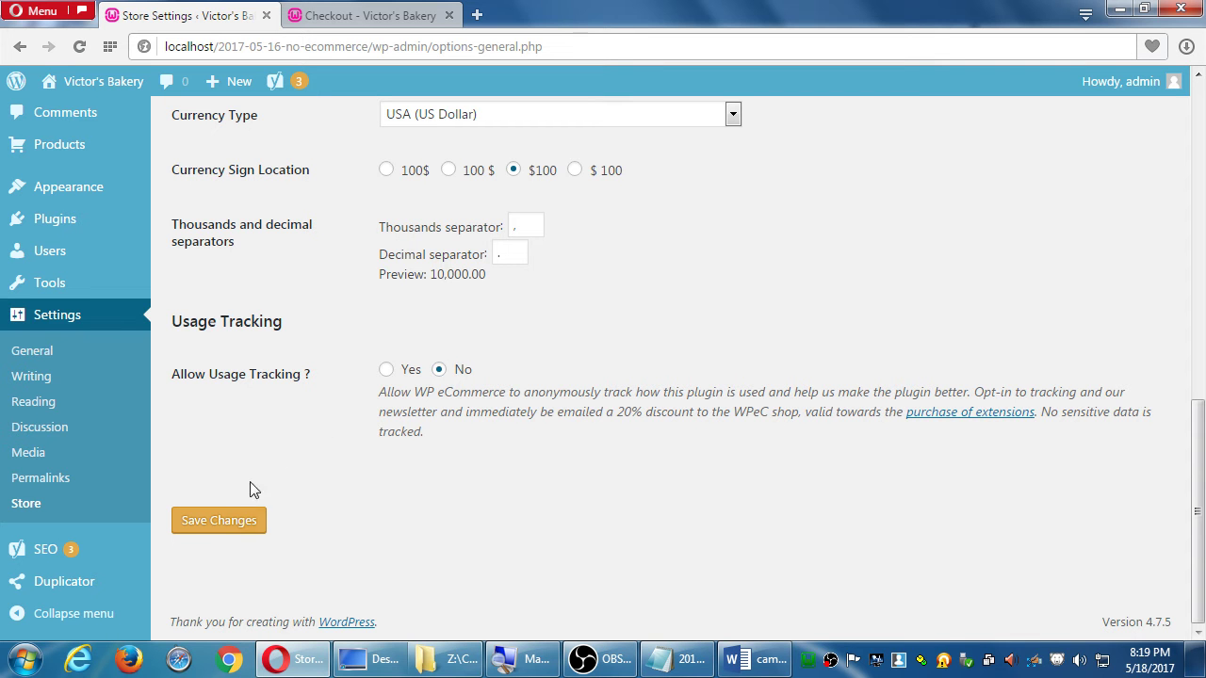
left_click(248, 520)
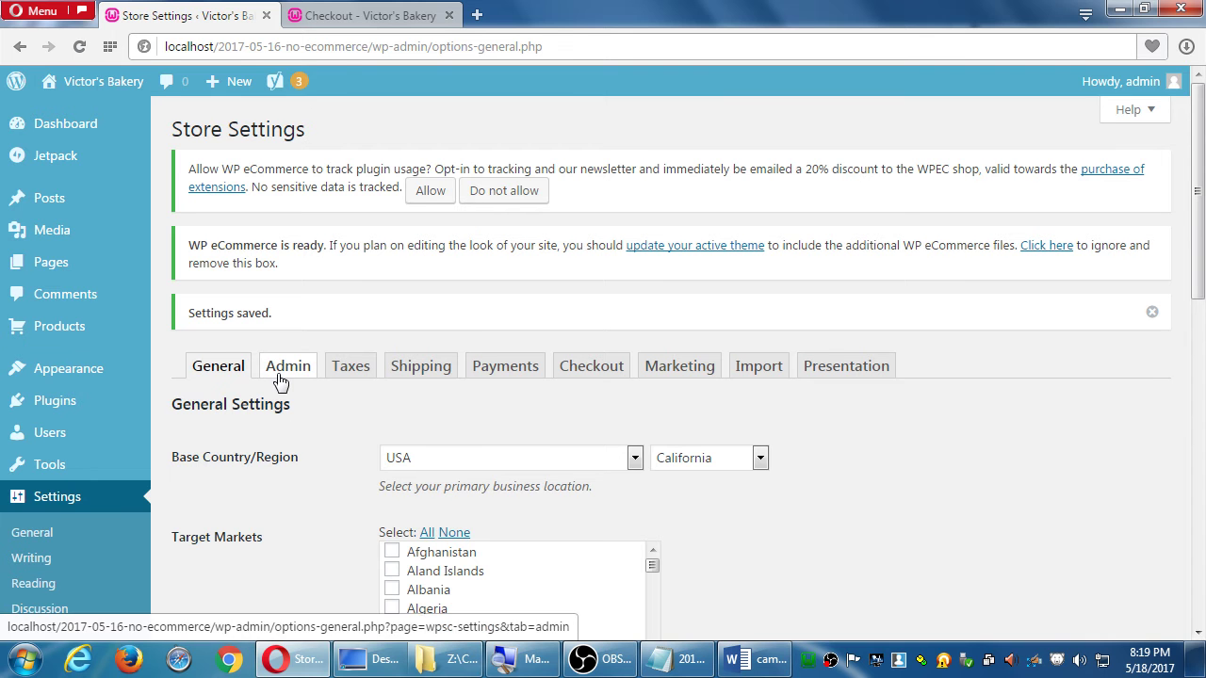
Confirm the Settings saved notice and switch to the Admin settings tab
left_click(608, 659)
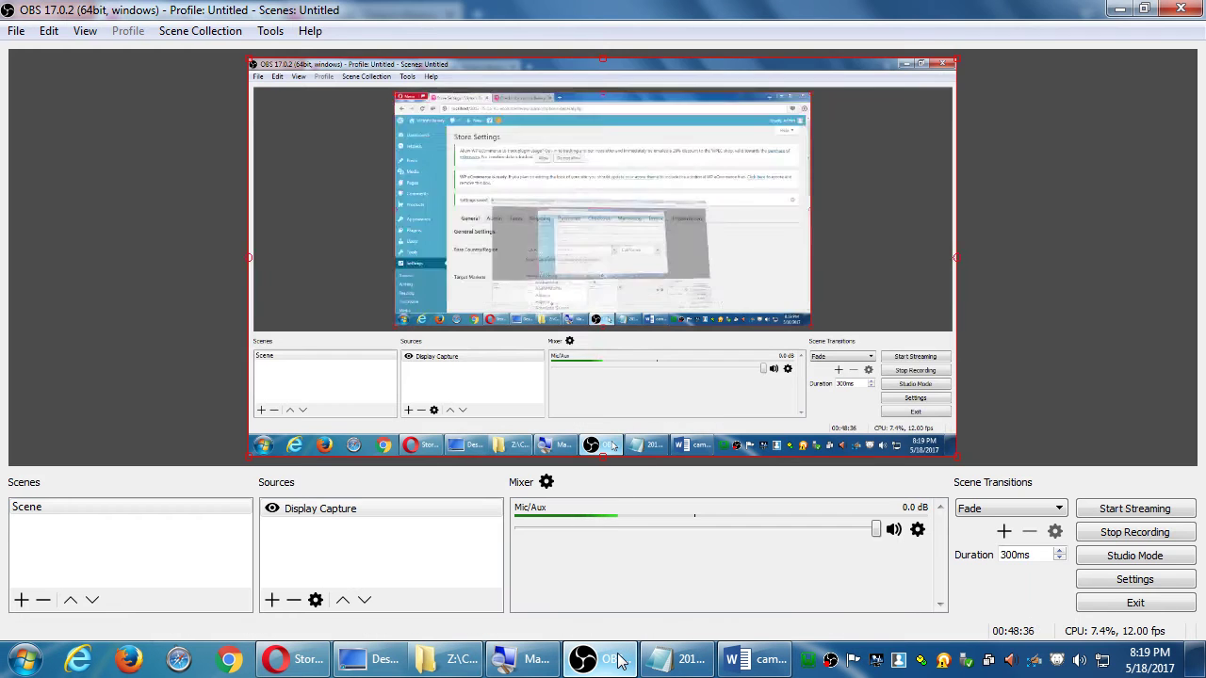
left_click(617, 661)
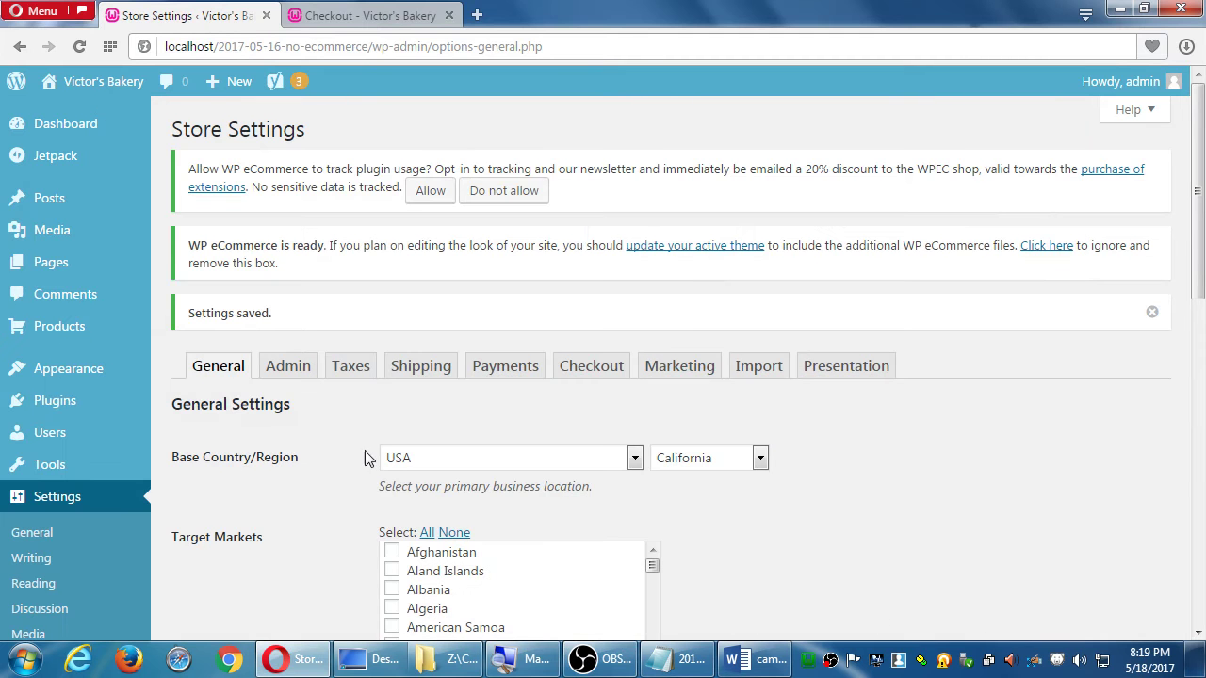
left_click(299, 376)
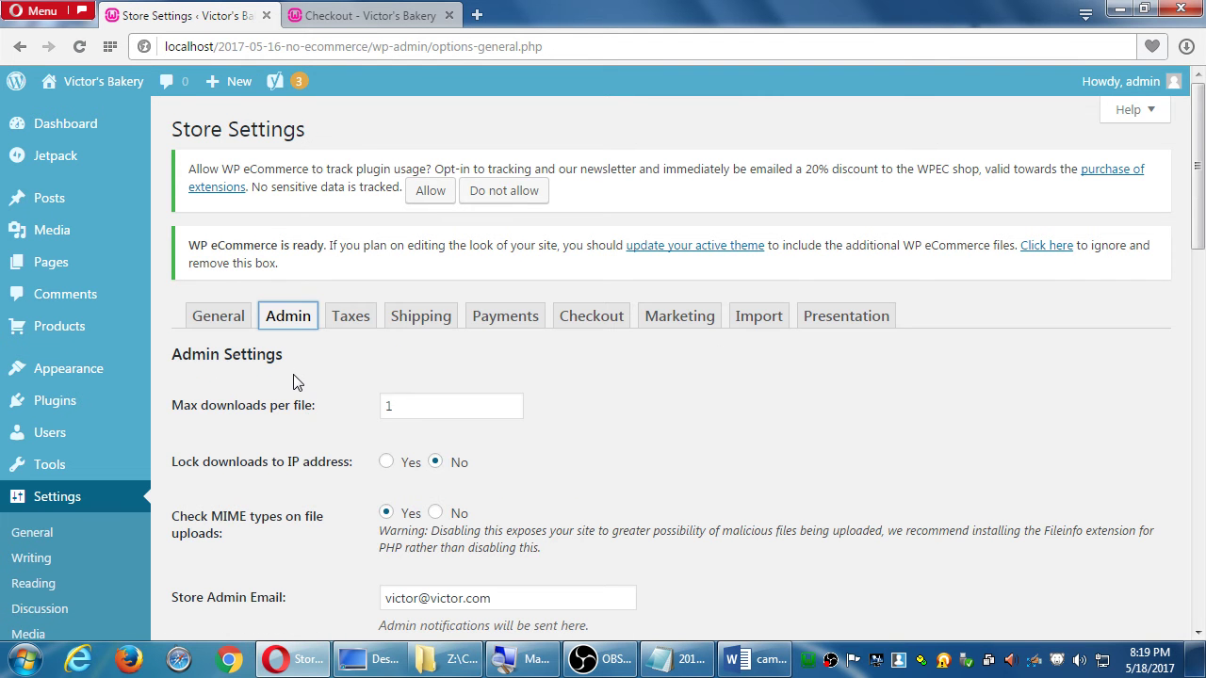
Scroll through the Admin settings to review the download and store admin email options
scroll(292, 382, "down", 15)
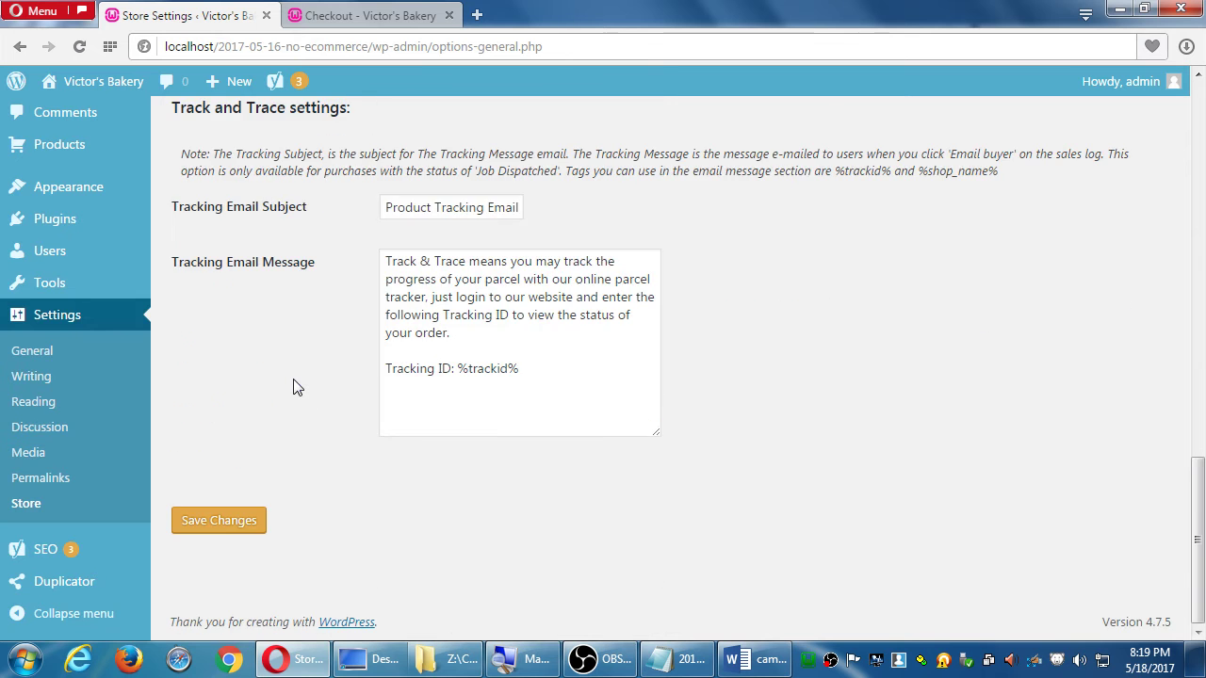
scroll(294, 386, "up", 15)
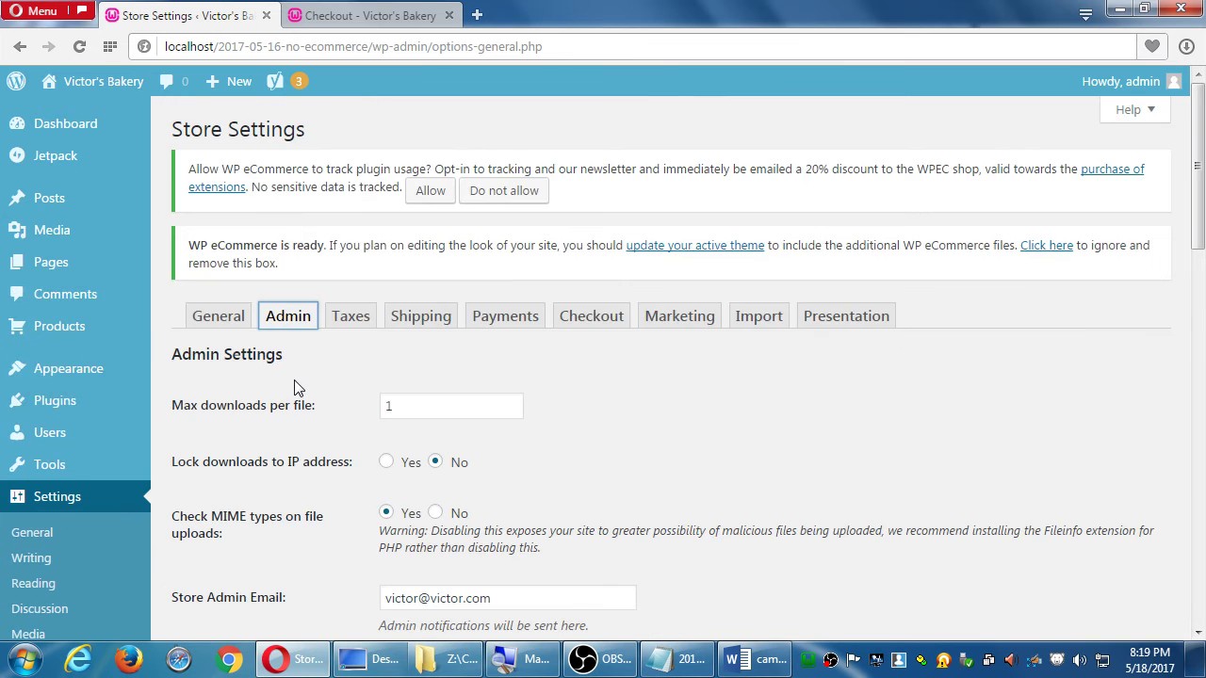
scroll(294, 386, "down", 1)
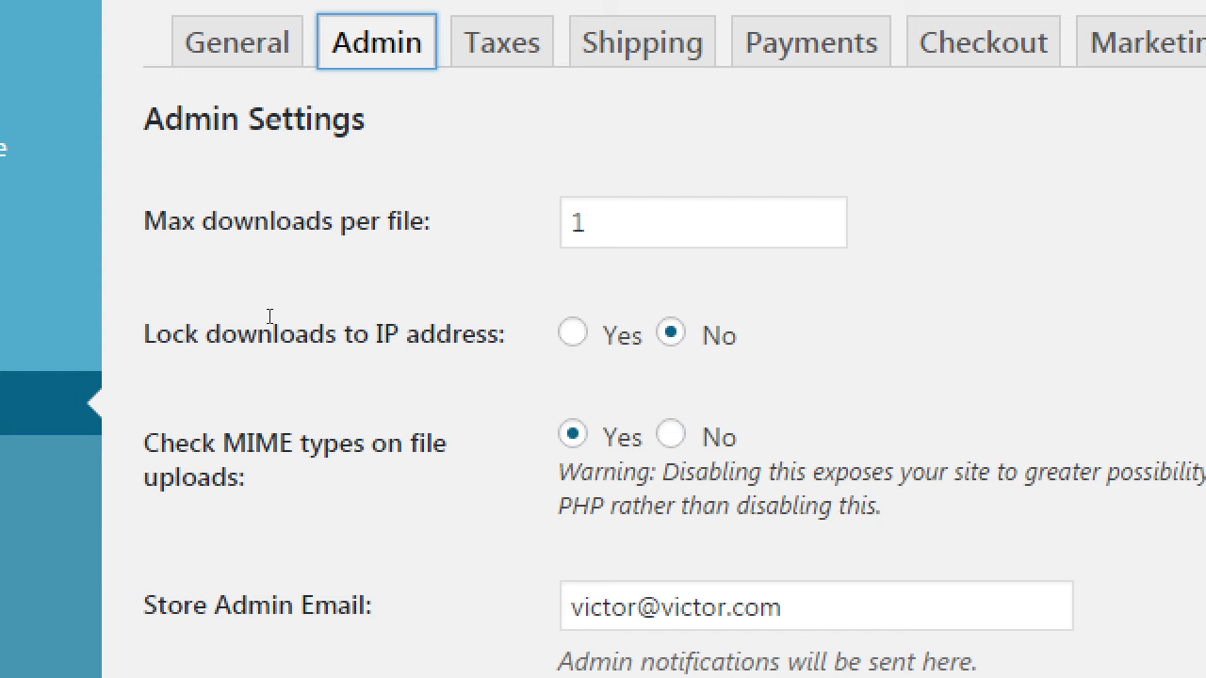
Change Max downloads per file from 1 to 3
key("Tab")
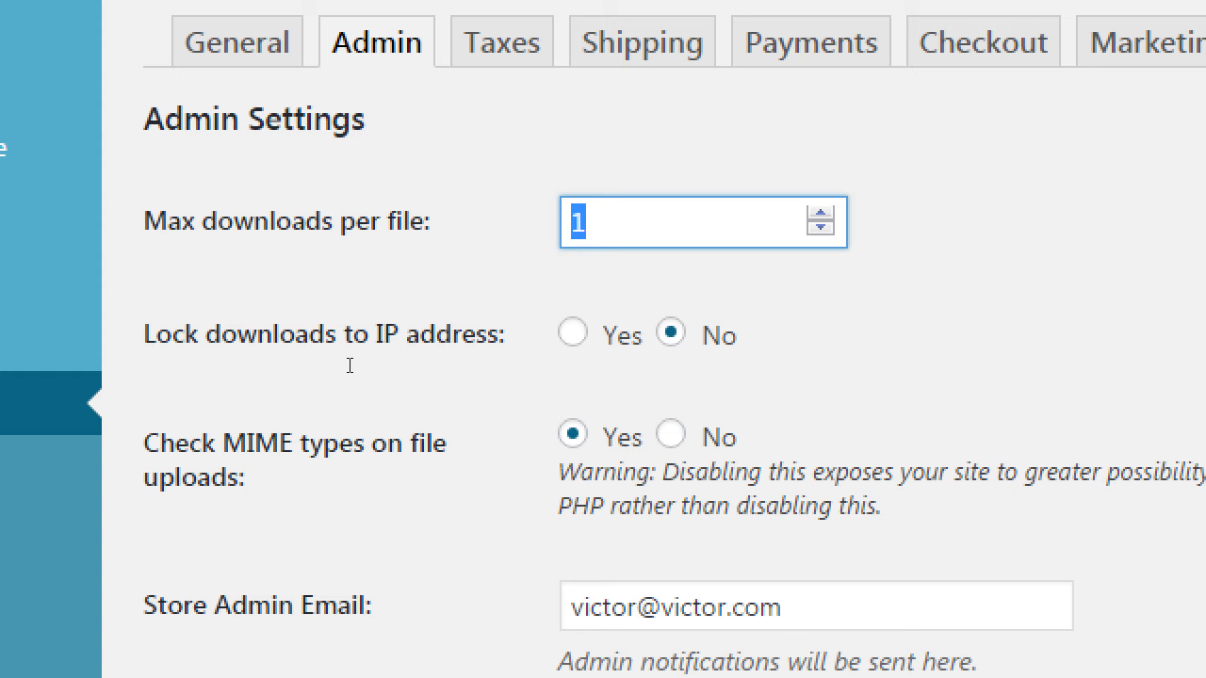
type("5")
key("BackSpace")
type("1")
key("Up")
key("Up")
key("ctrl+a")
Review the Lock downloads to IP address label, leaving IP locking set to No
left_click_drag(271, 366, 327, 365)
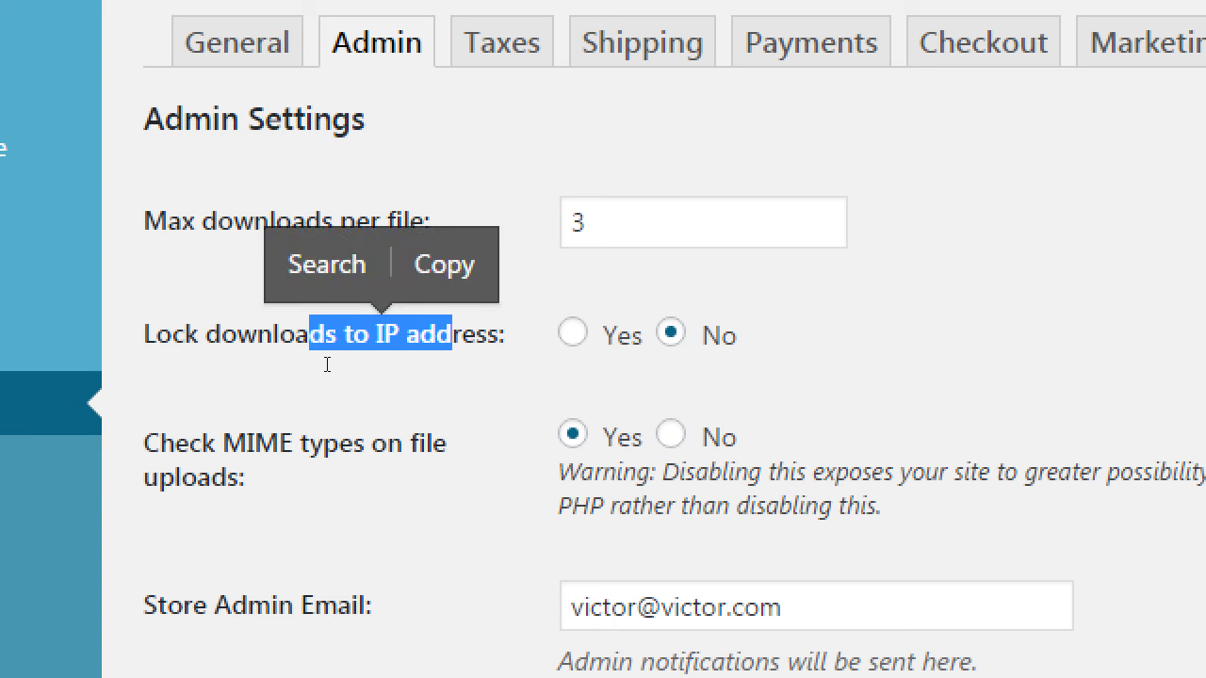
left_click(327, 365)
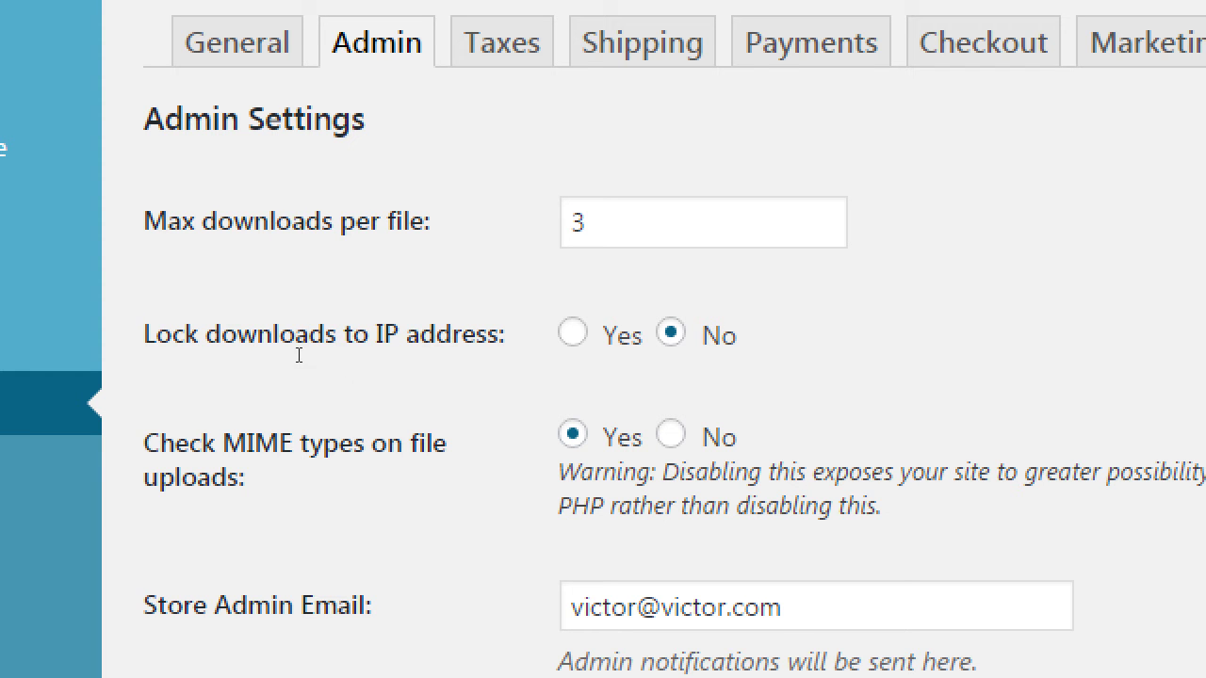
left_click_drag(279, 365, 311, 365)
key("shift+Tab")
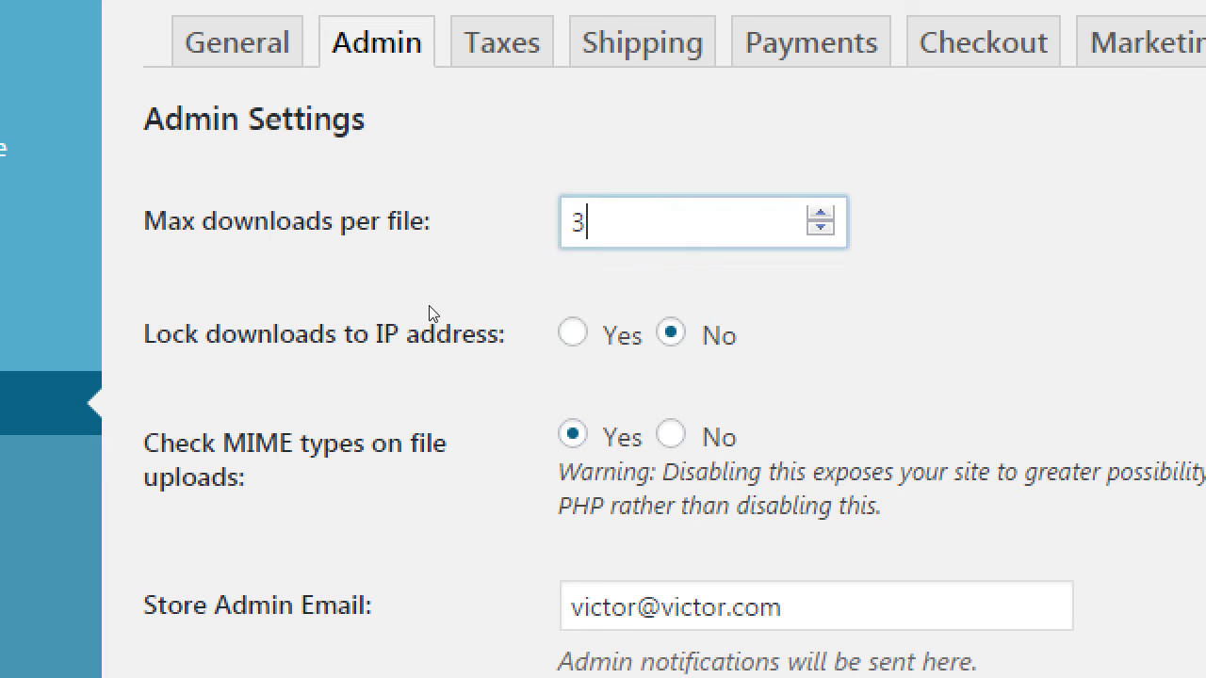
left_click(236, 368)
left_click_drag(309, 364, 320, 358)
left_click(321, 363)
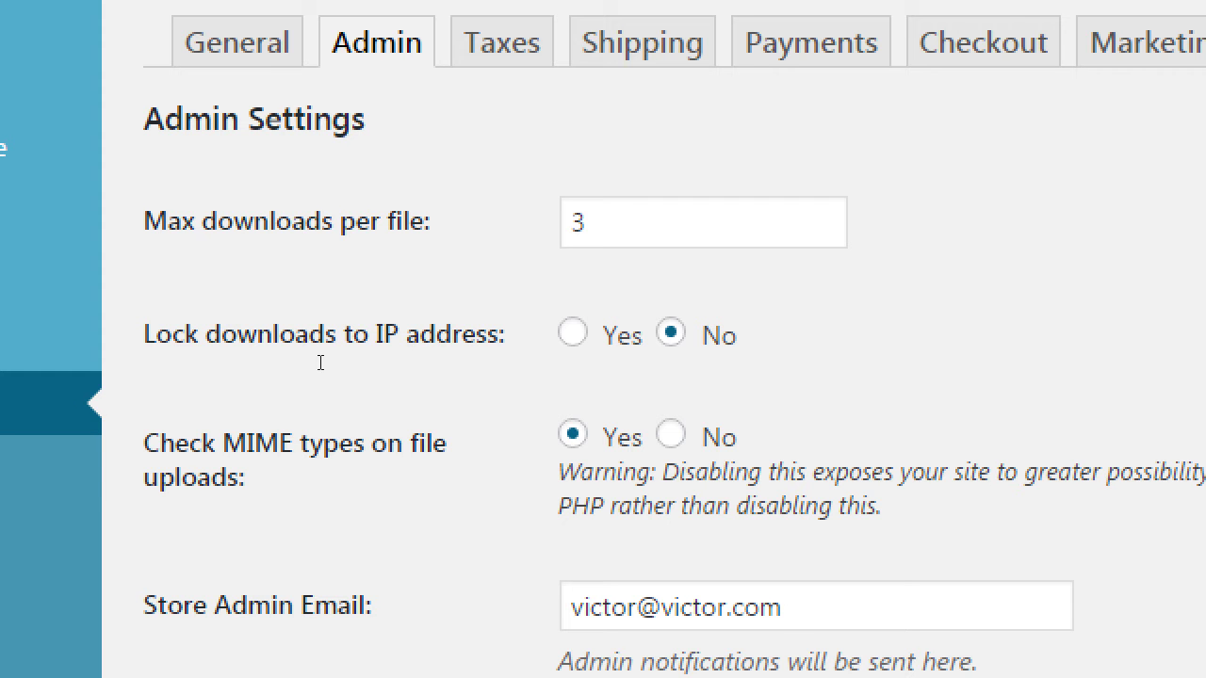
left_click(387, 377)
left_click(443, 375)
left_click_drag(375, 334, 420, 334)
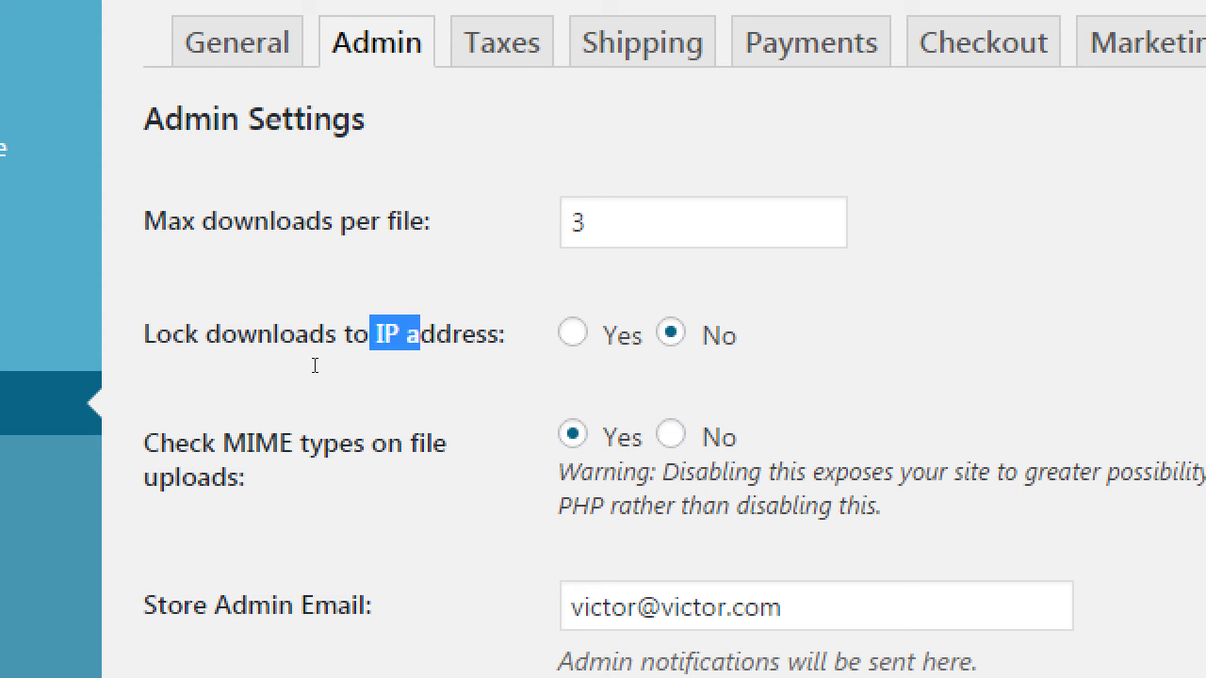
left_click(316, 366)
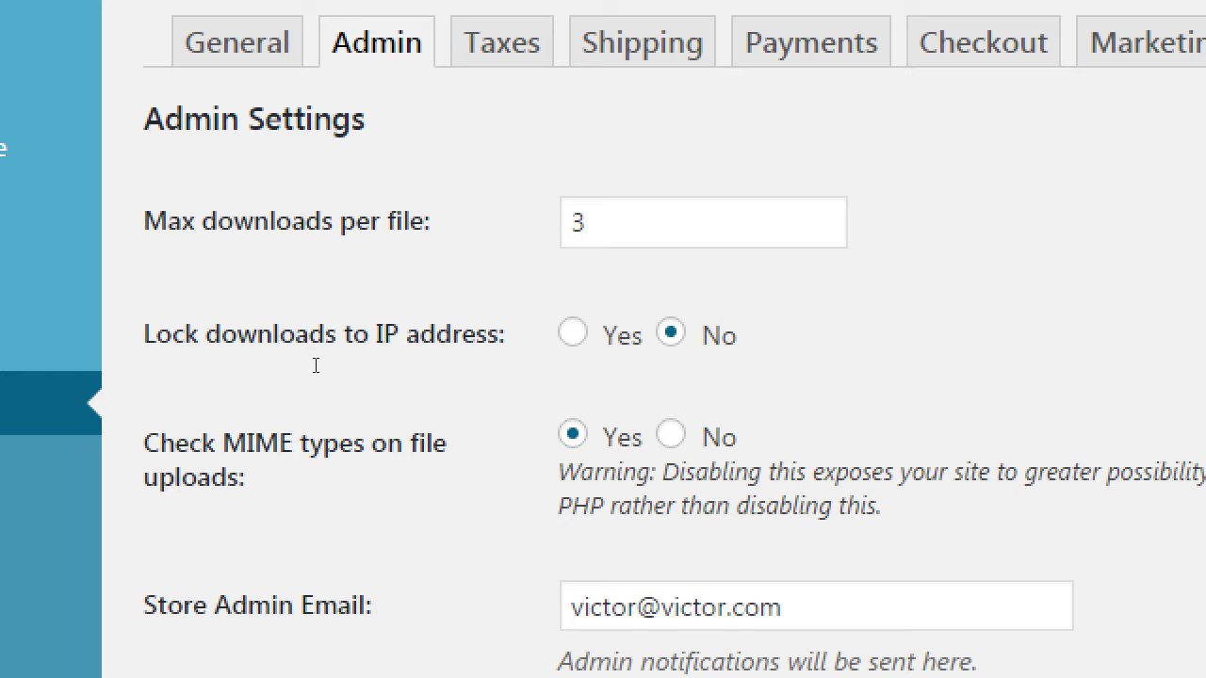
left_click_drag(280, 361, 334, 363)
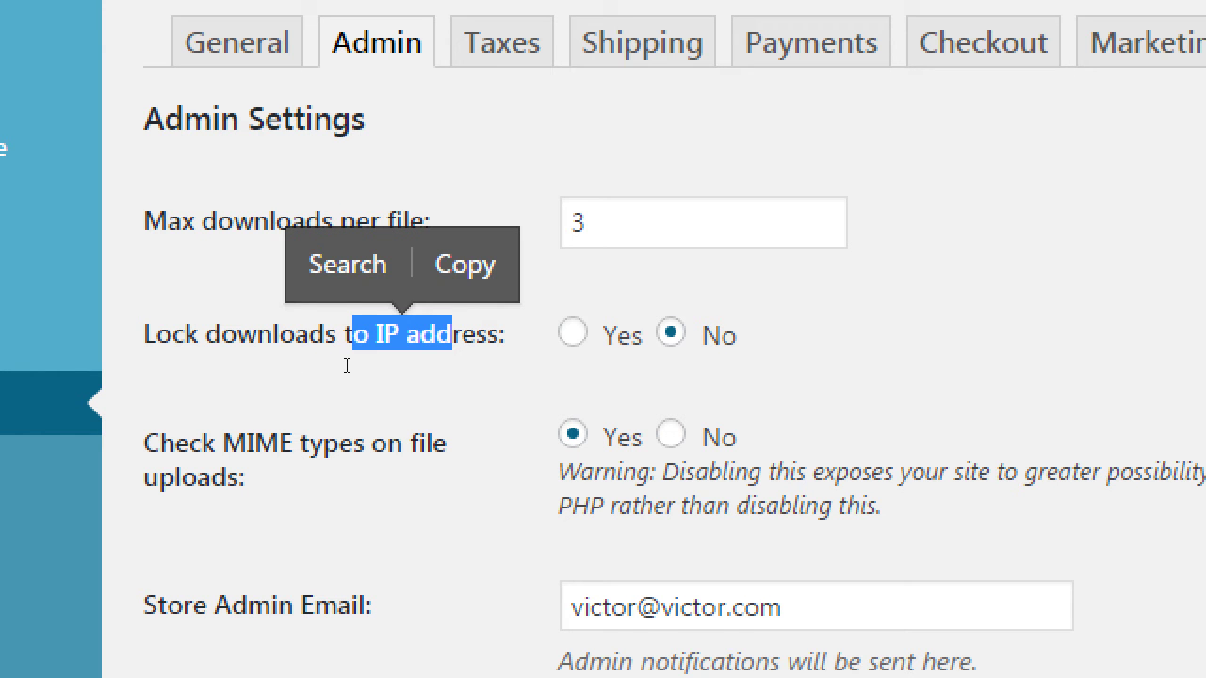
left_click(328, 368)
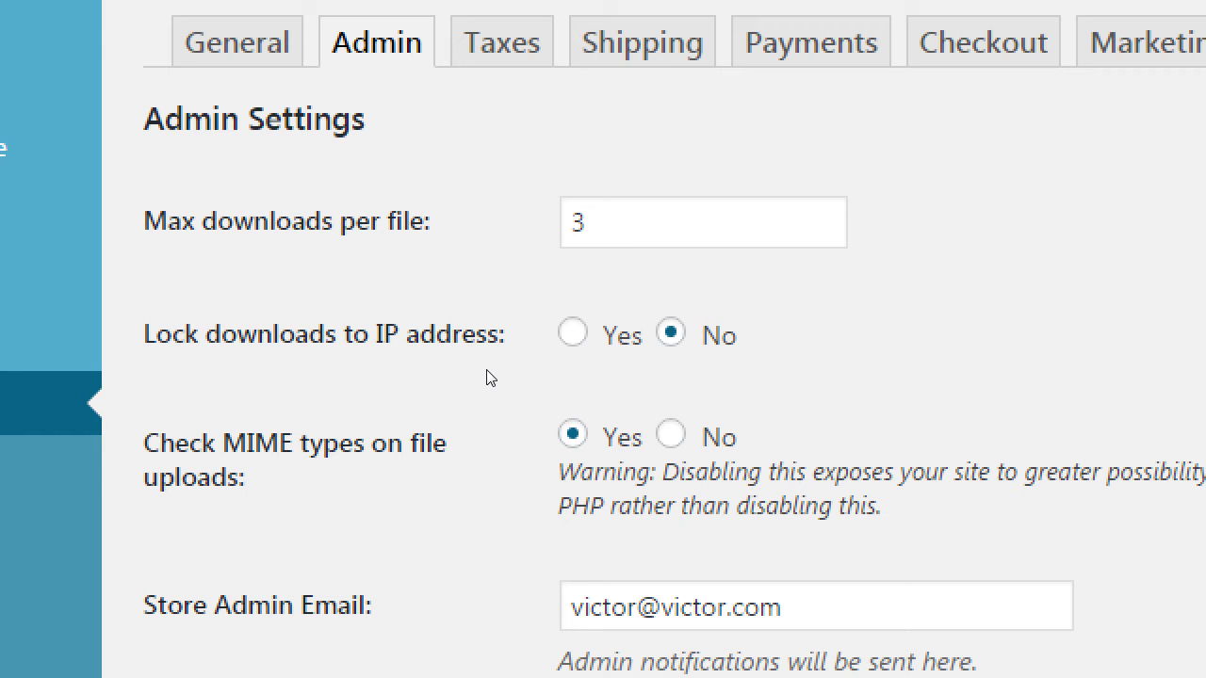
Scroll past the filled Store Admin Email to the empty Terms and Conditions box and click into it
scroll(496, 376, "down", 1)
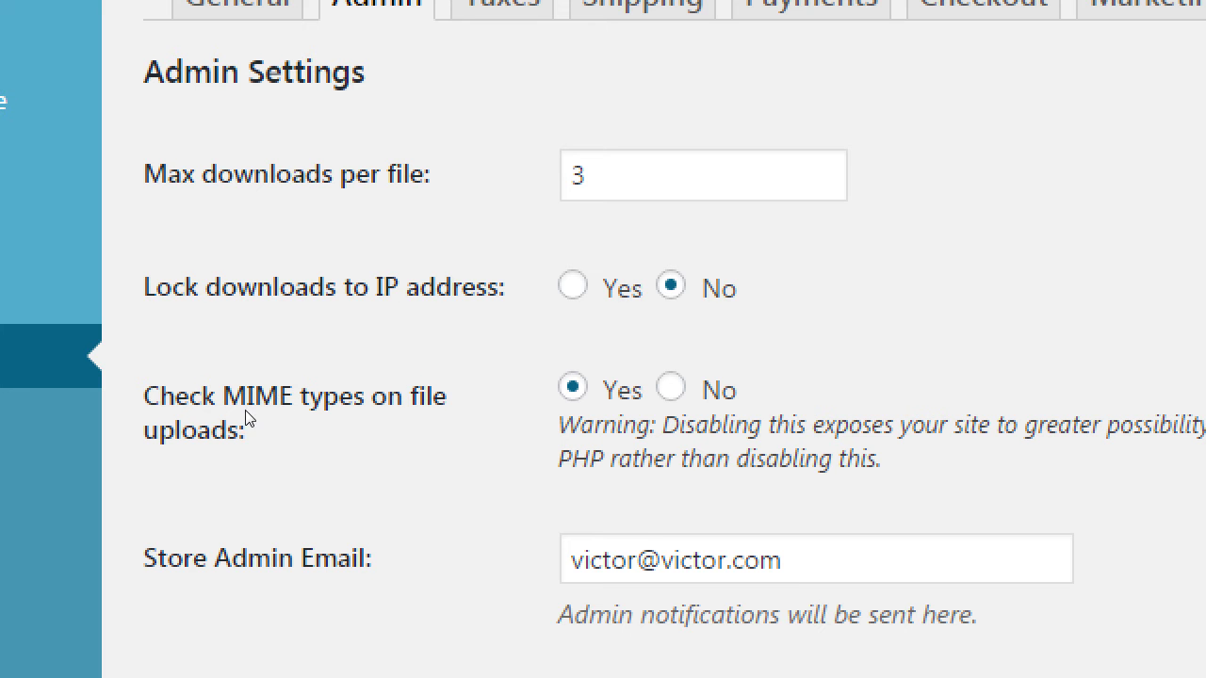
scroll(356, 429, "down", 4)
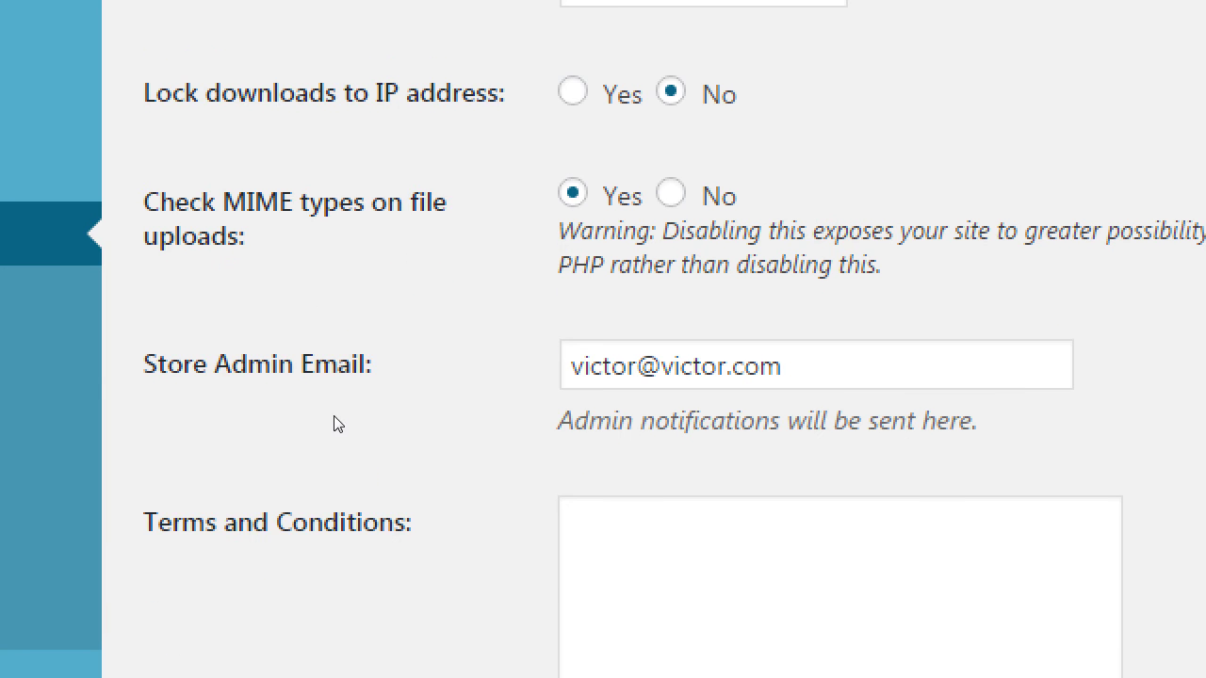
left_click_drag(207, 371, 307, 371)
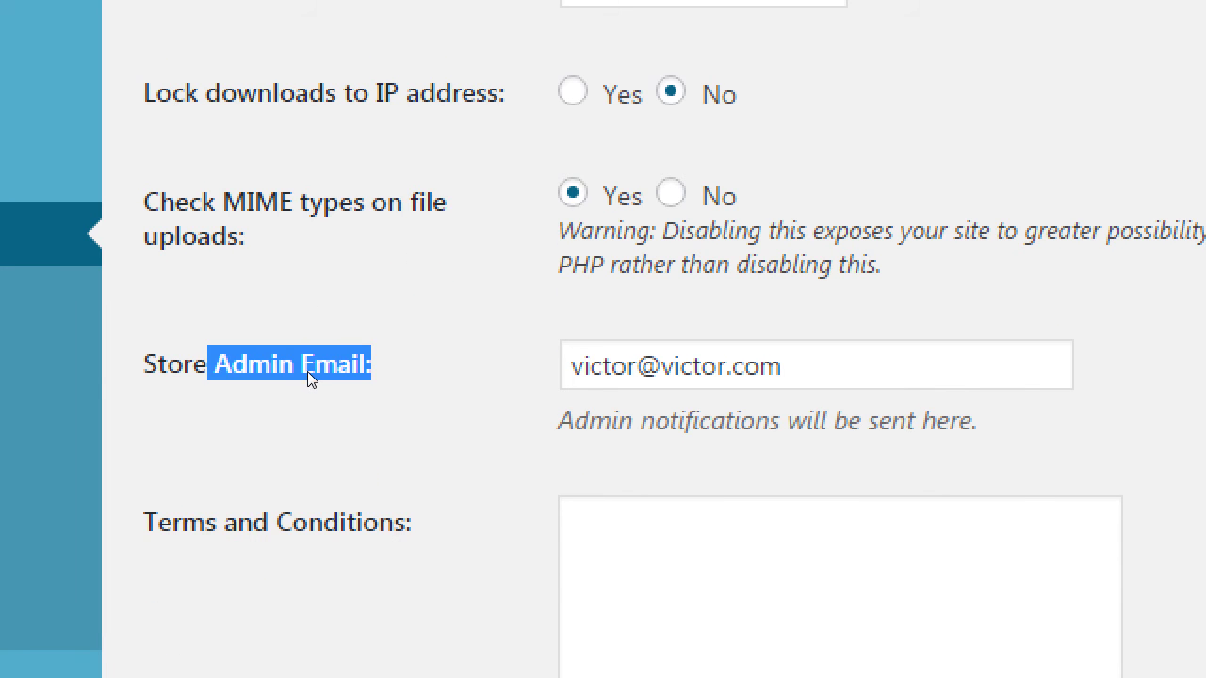
left_click(526, 375)
key("ctrl+a")
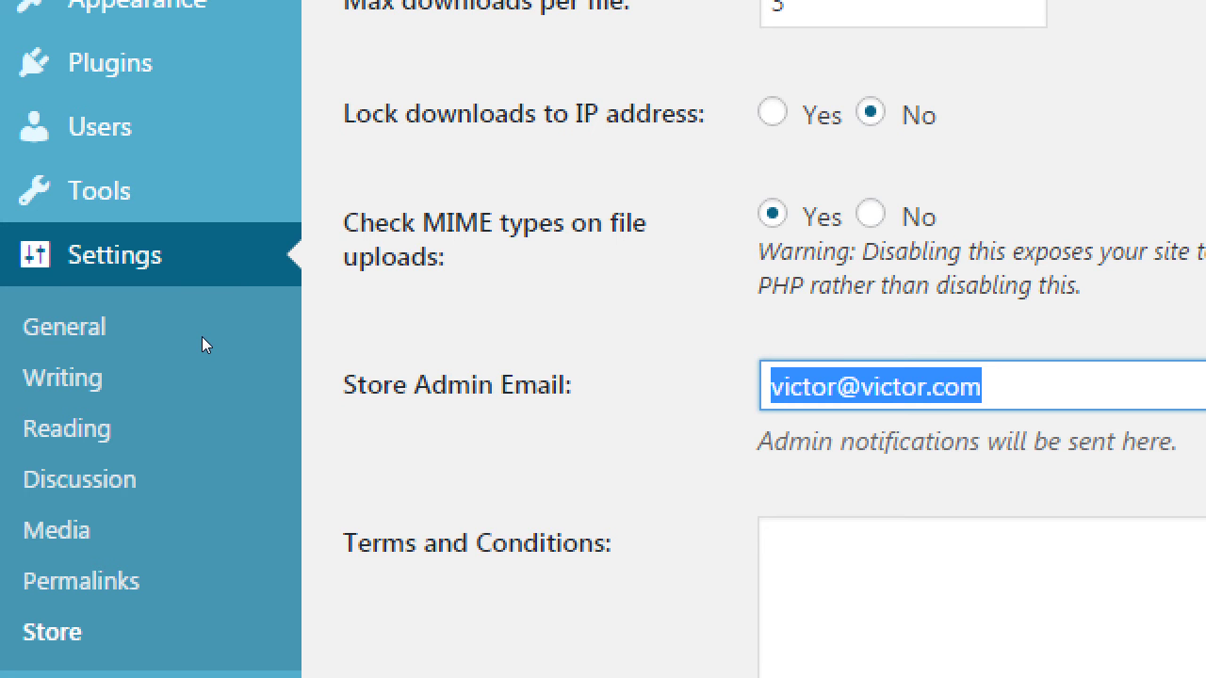
scroll(274, 326, "down", 5)
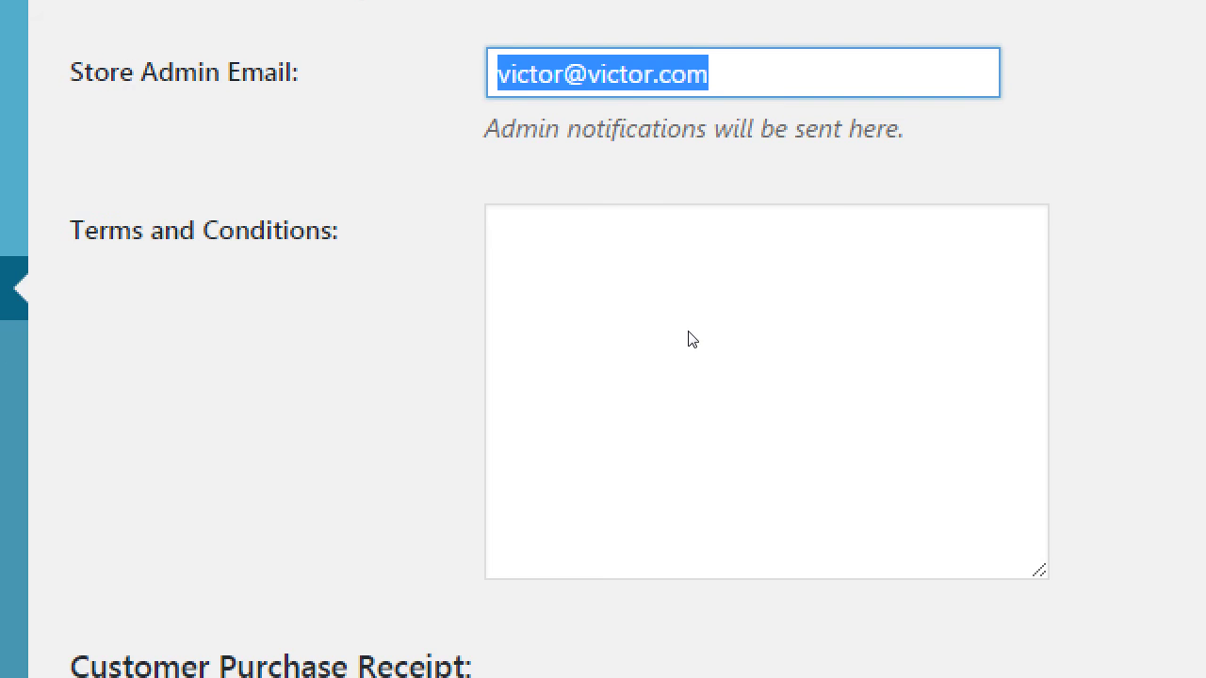
left_click(594, 322)
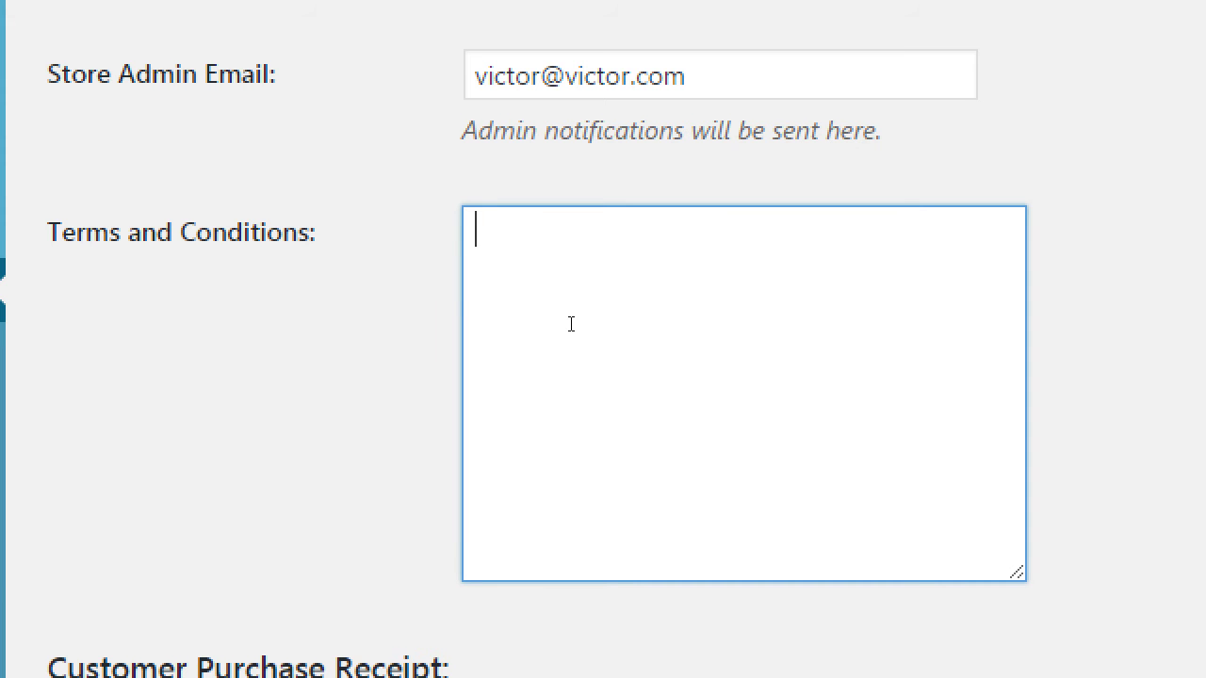
Type 'Handled in a facility with allergens' as the store's Terms and Conditions text
type("Handled in a fa")
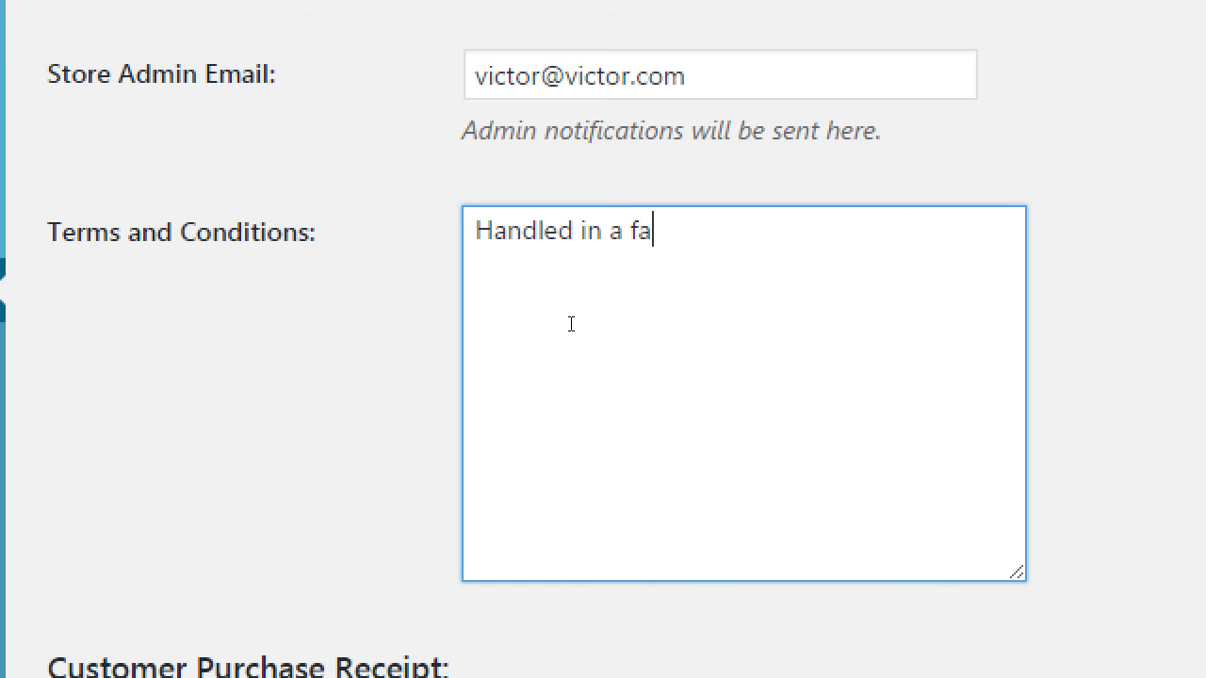
type("cility")
key("BackSpace")
key("BackSpace")
type("lity with aller")
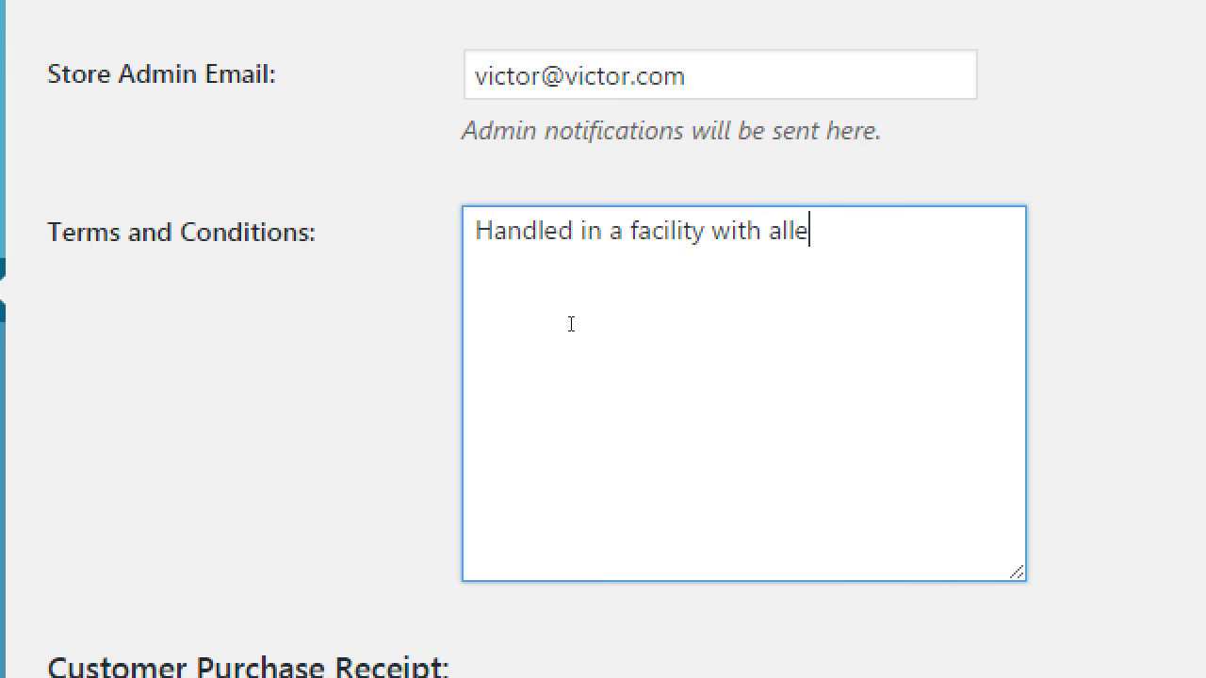
type("gens")
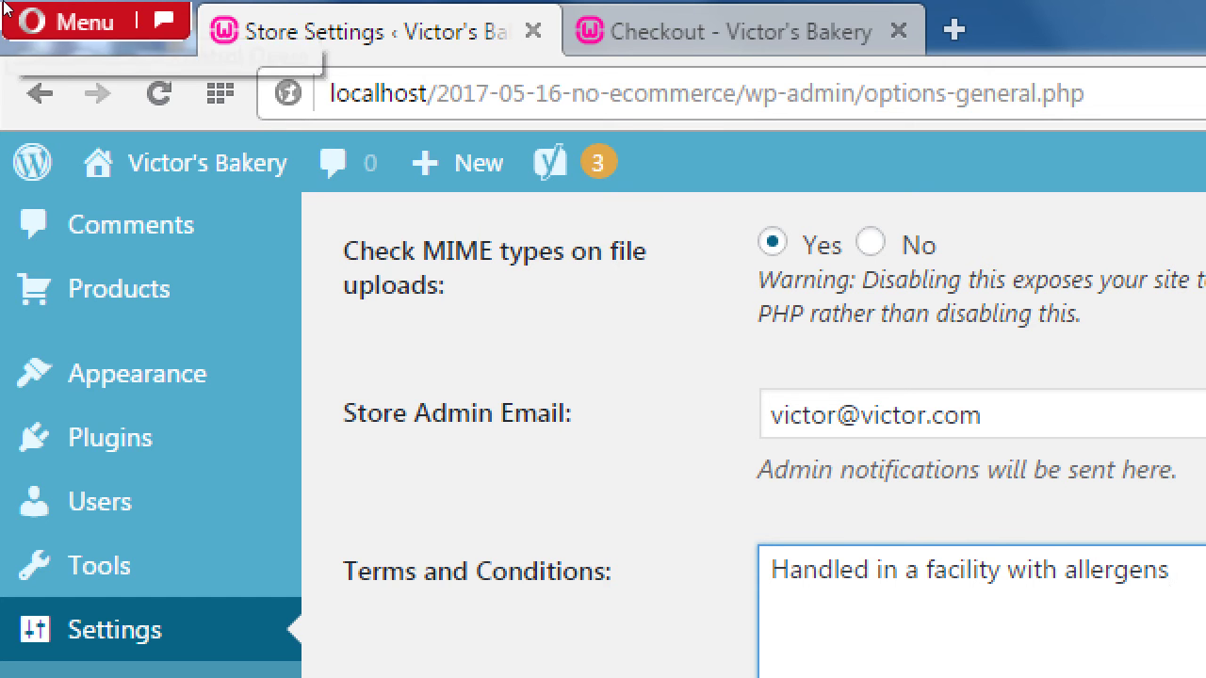
key("ctrl+t")
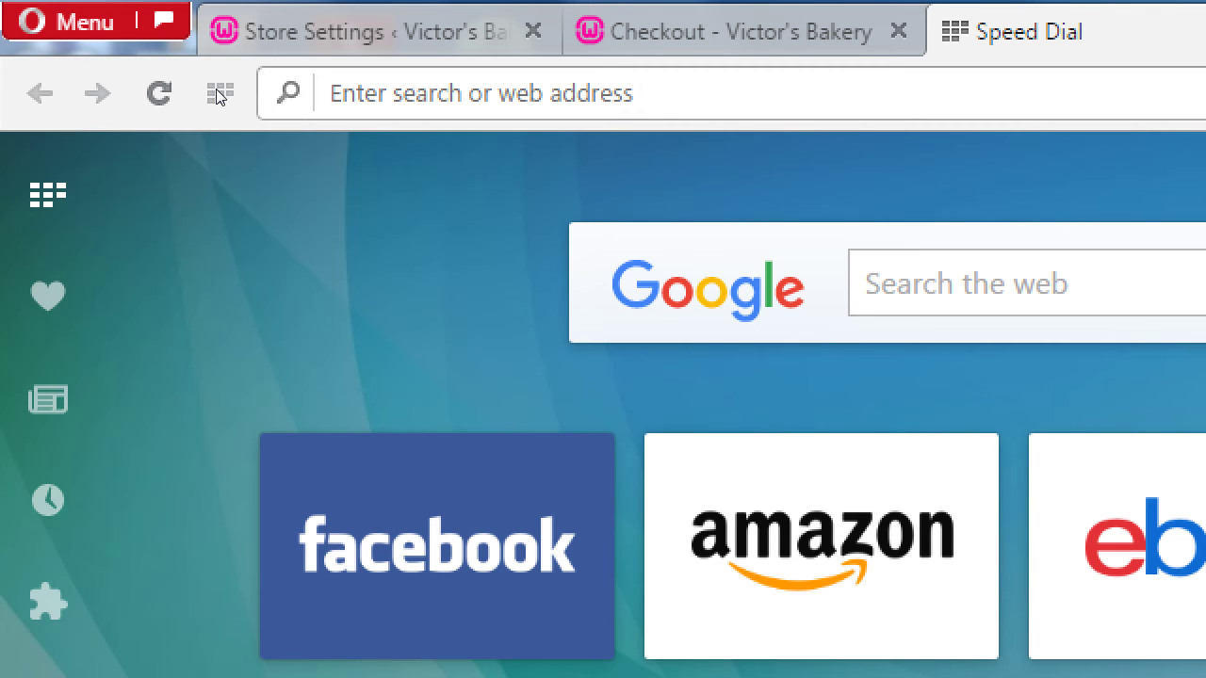
Google 'ecommerce terms and conditions example', then go back to the Store Settings tab
type("ecommerc")
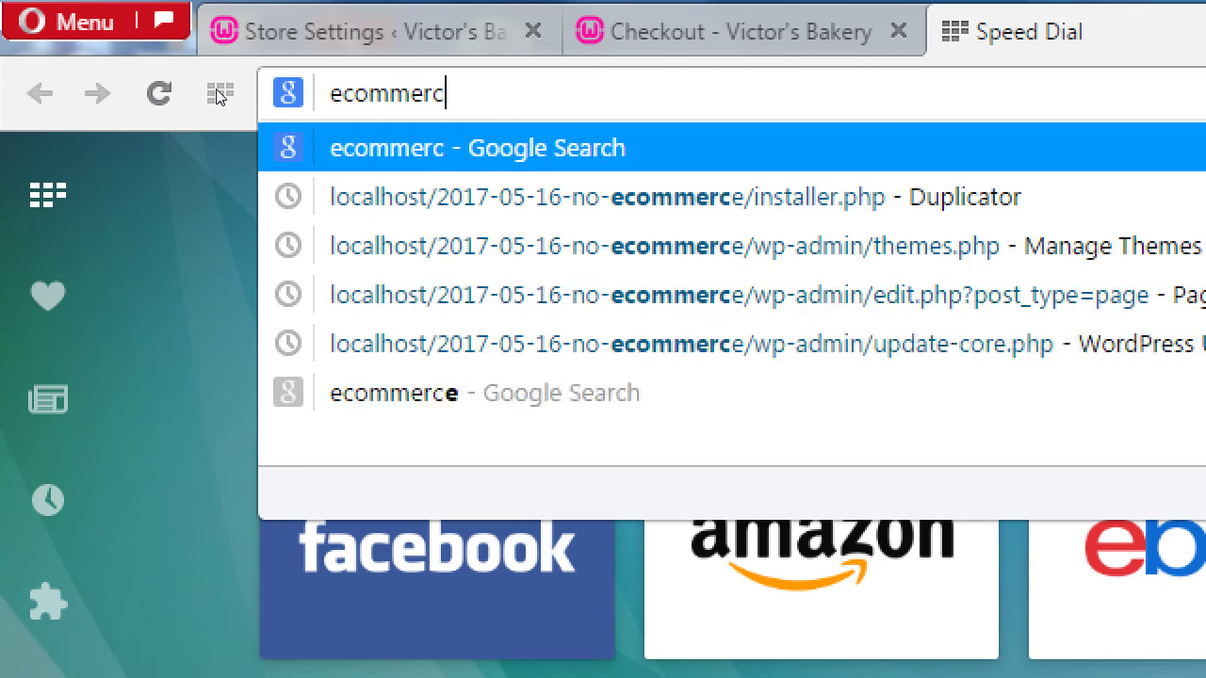
type("e terms and co")
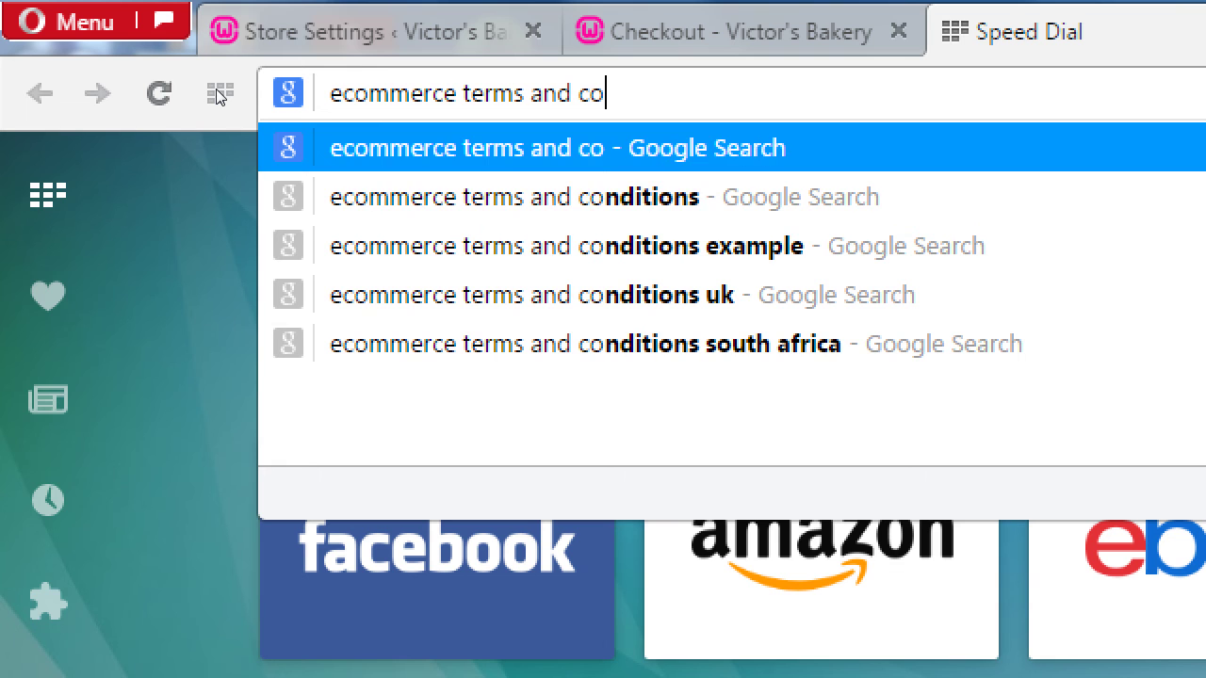
key("Down")
key("Down")
key("Return")
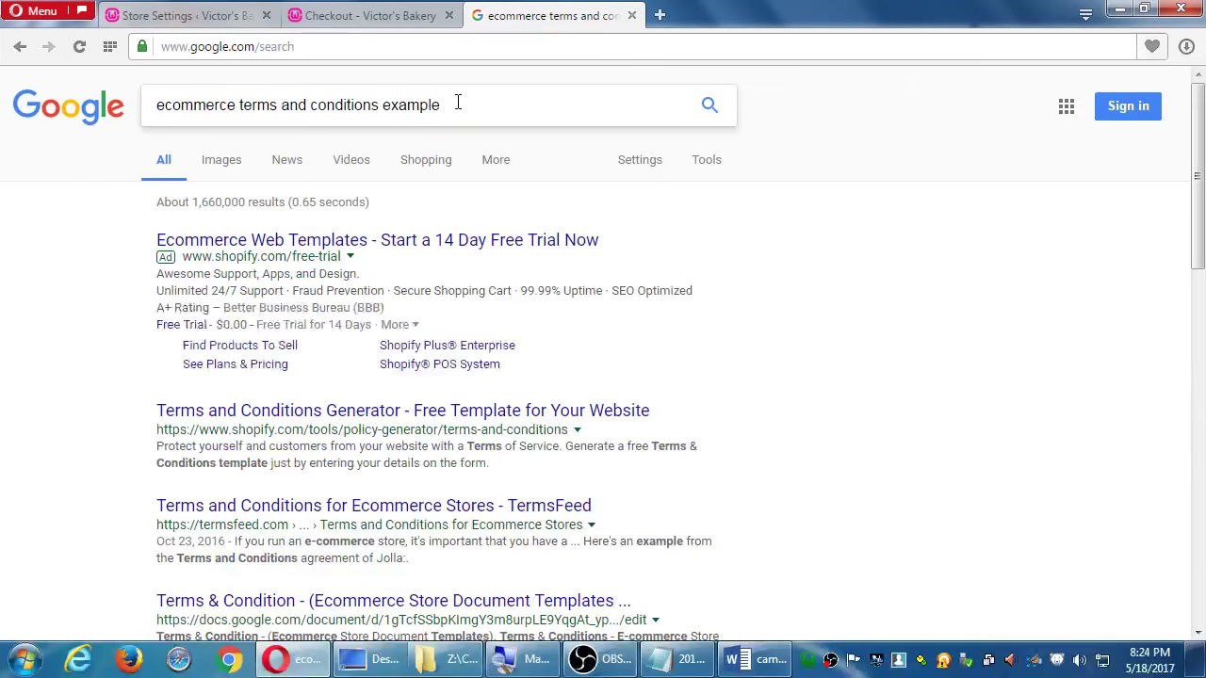
left_click(189, 16)
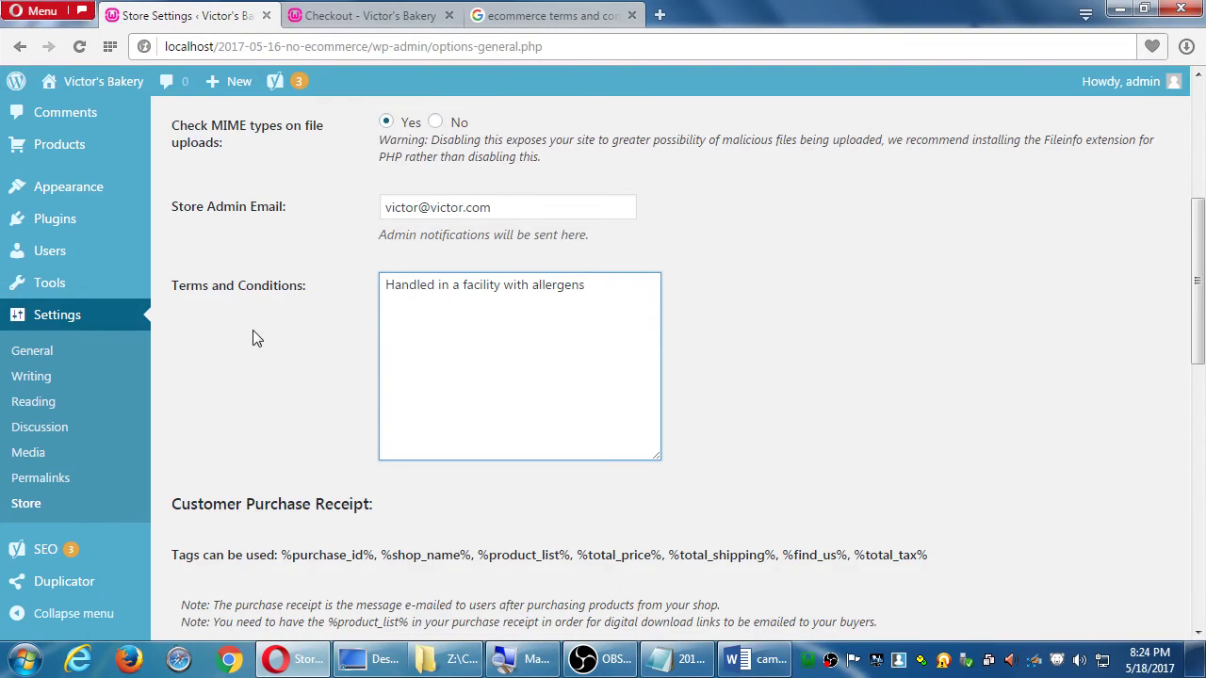
Enter the bakery's sales e-mail as receipt From Address and Victor's Bakery Team as Sender Name
scroll(235, 325, "down", 5)
scroll(255, 332, "down", 1)
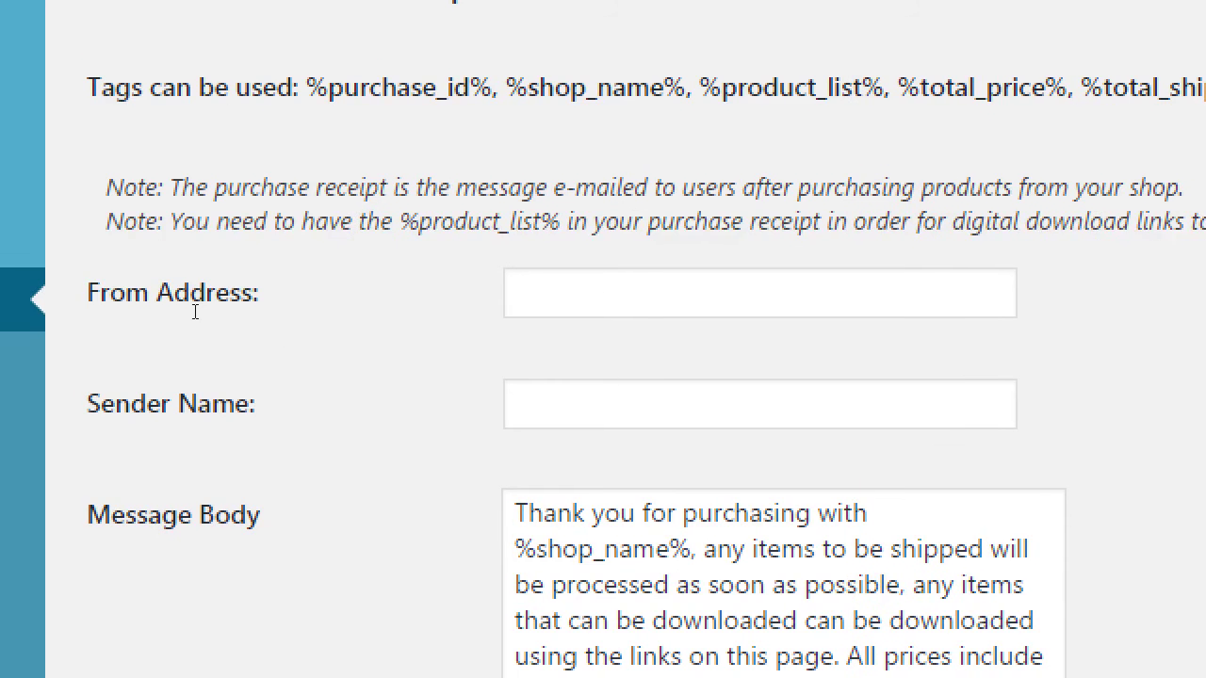
left_click_drag(230, 320, 192, 321)
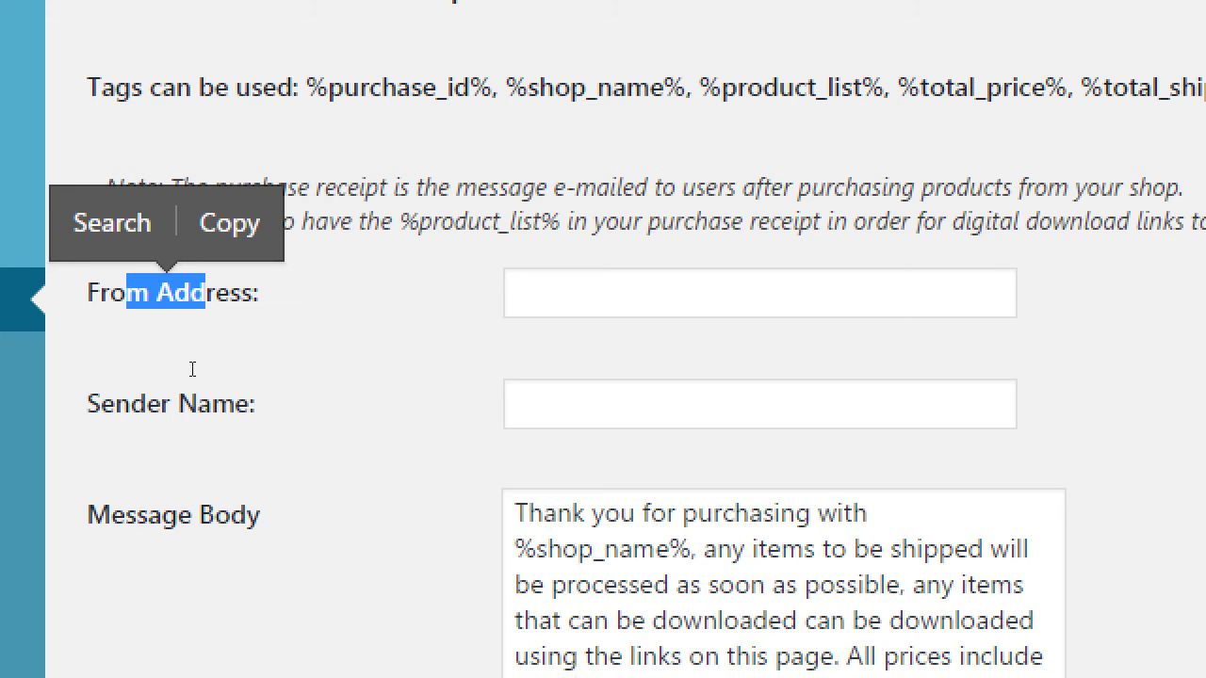
left_click_drag(194, 382, 239, 377)
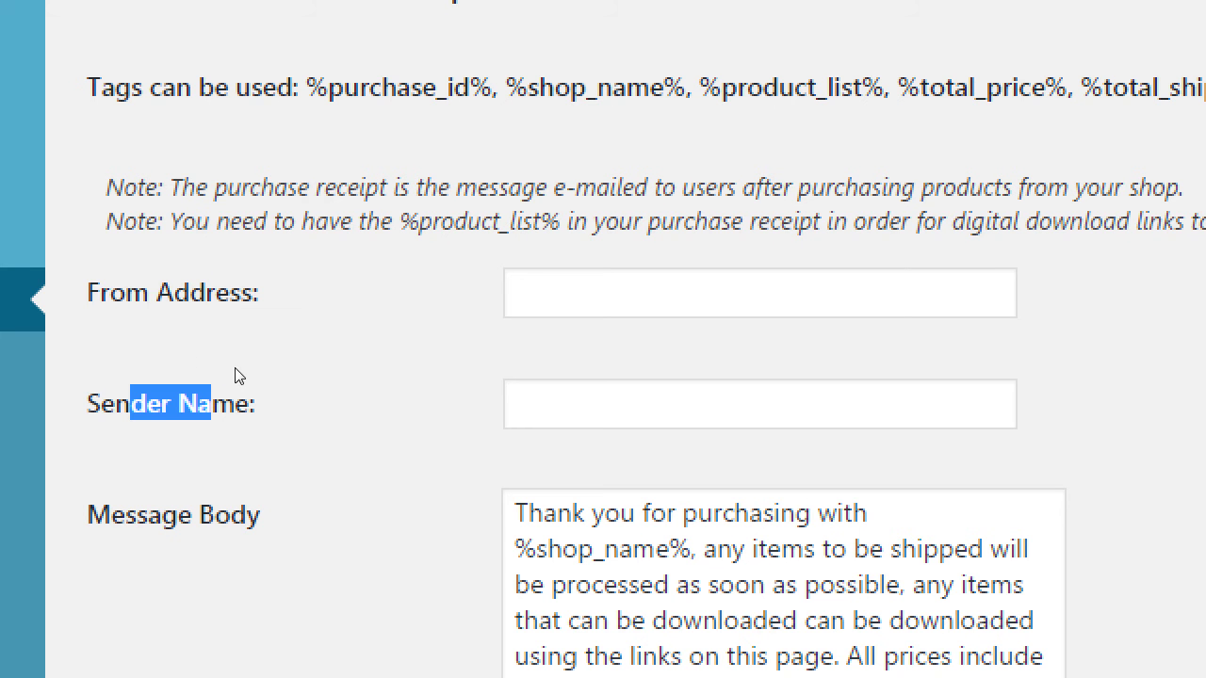
left_click(449, 304)
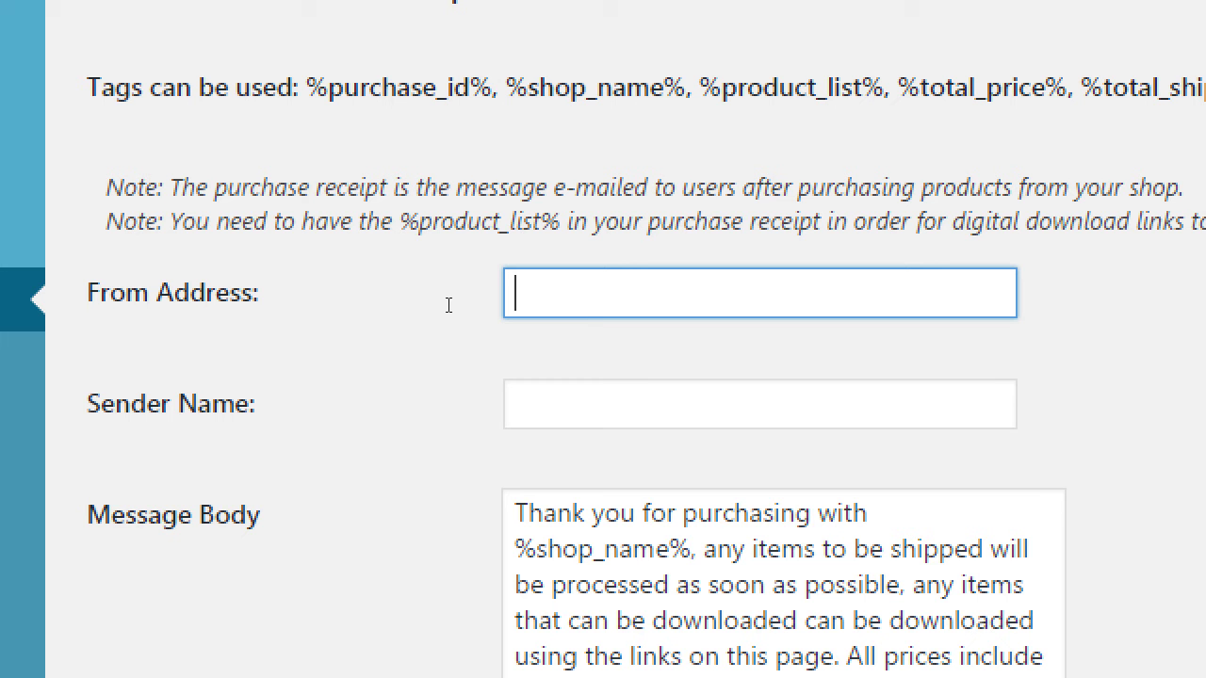
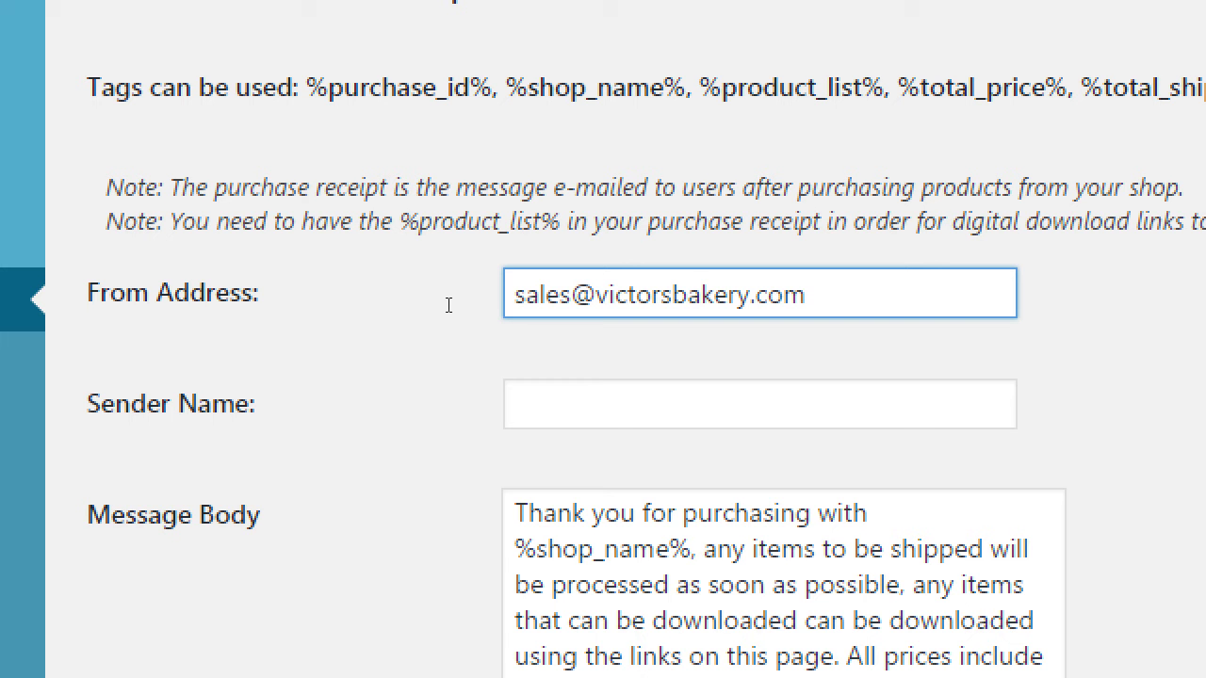
key("Tab")
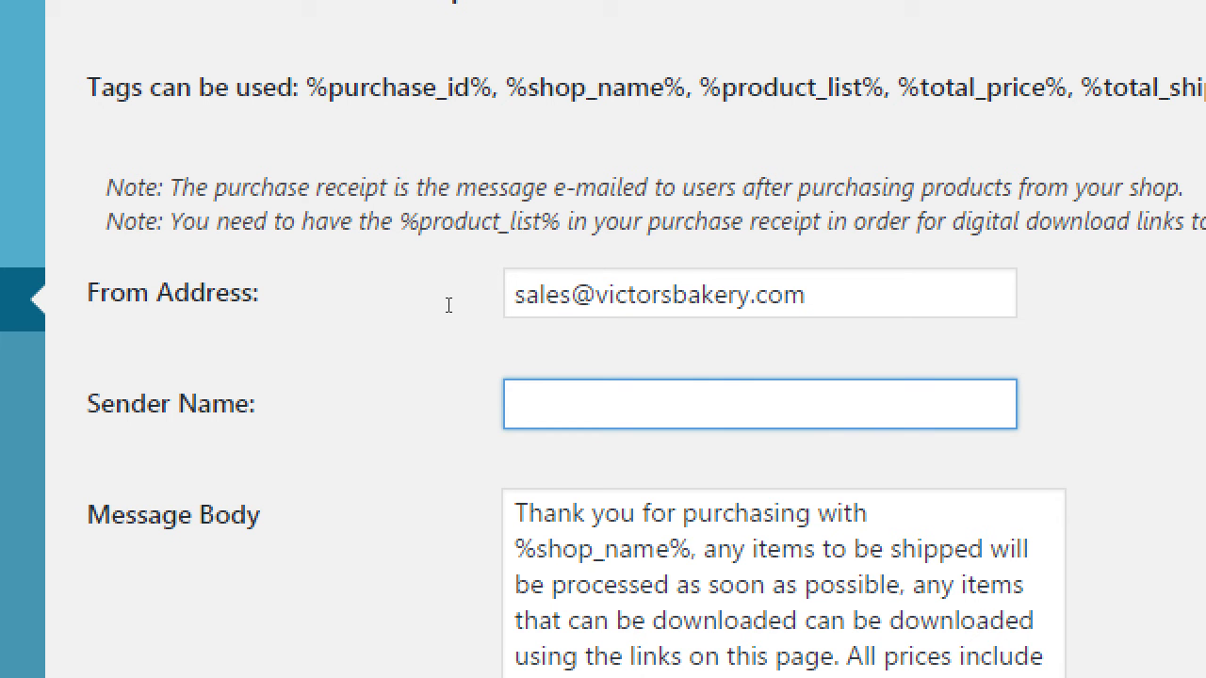
type("Victor's Baker")
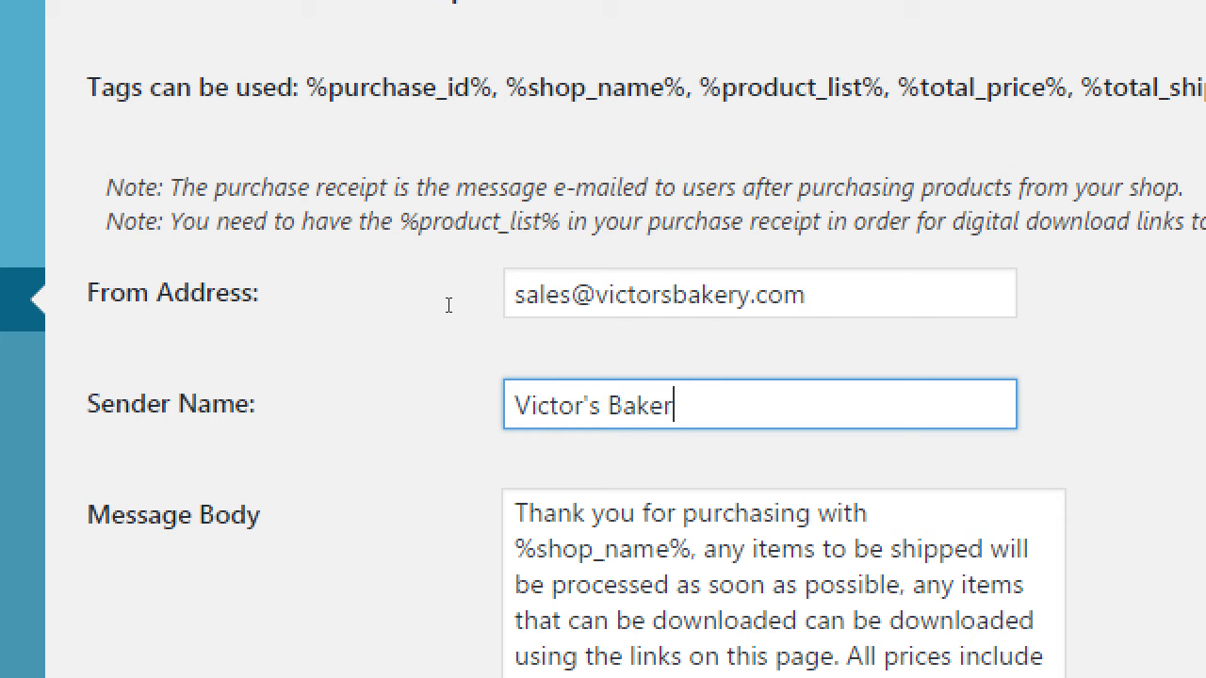
type("y Team=")
key("BackSpace")
Rework the From Address, trying a gmail domain before restoring the bakery's sales address
key("shift+Tab")
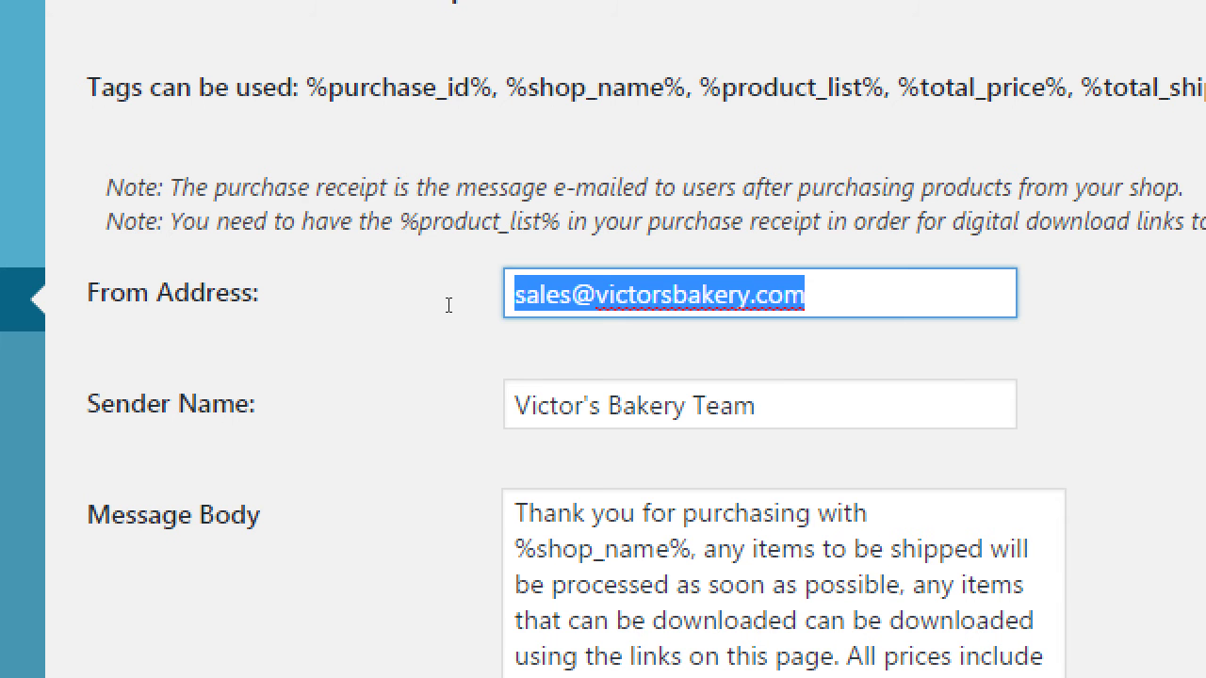
key("Home")
key("Delete")
key("Delete")
key("Delete")
key("Delete")
key("Delete")
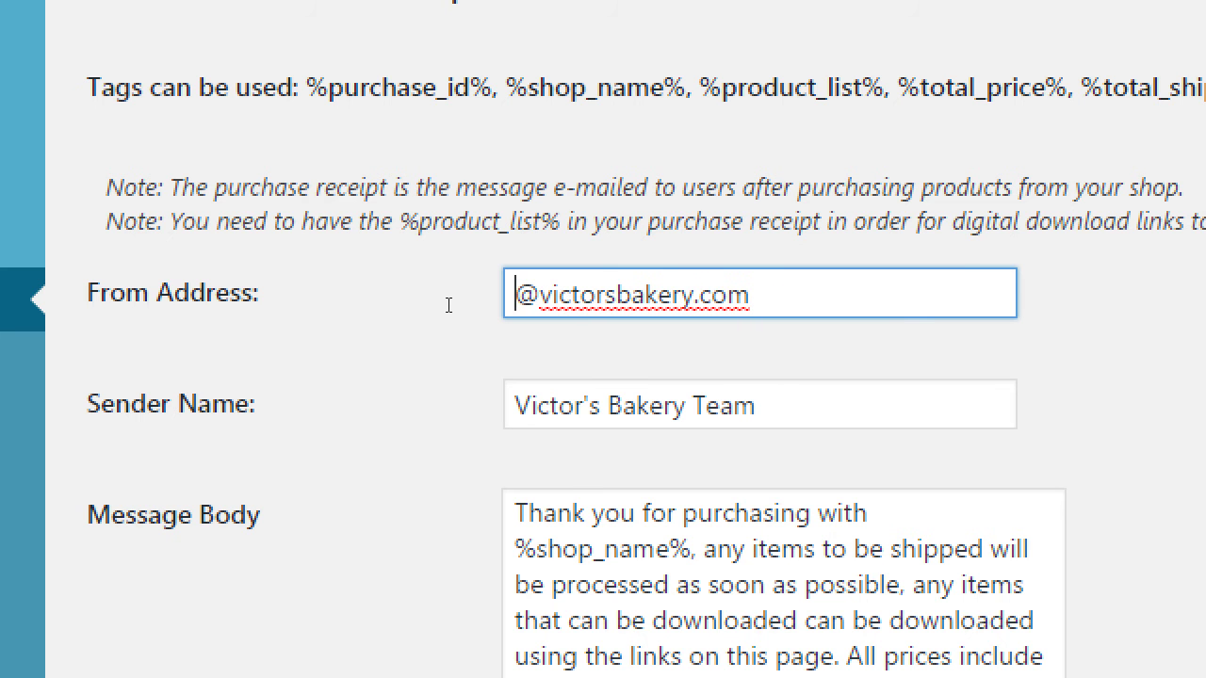
key("Delete")
key("End")
key("BackSpace")
key("BackSpace")
key("BackSpace")
key("BackSpace")
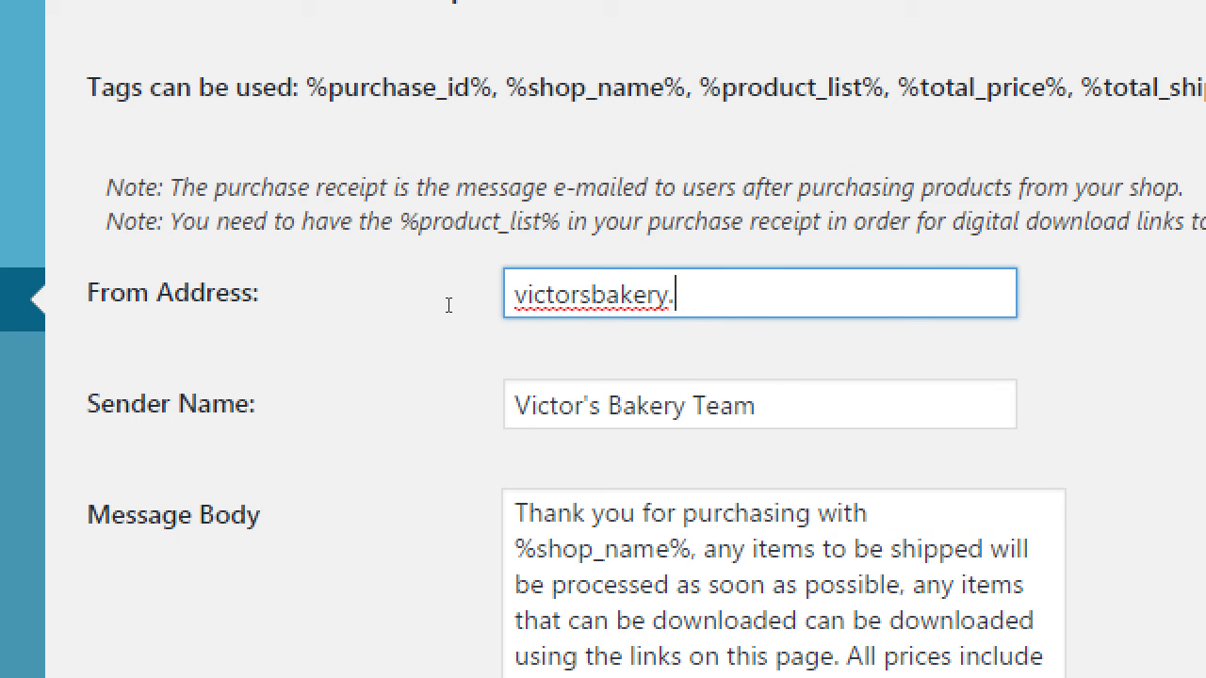
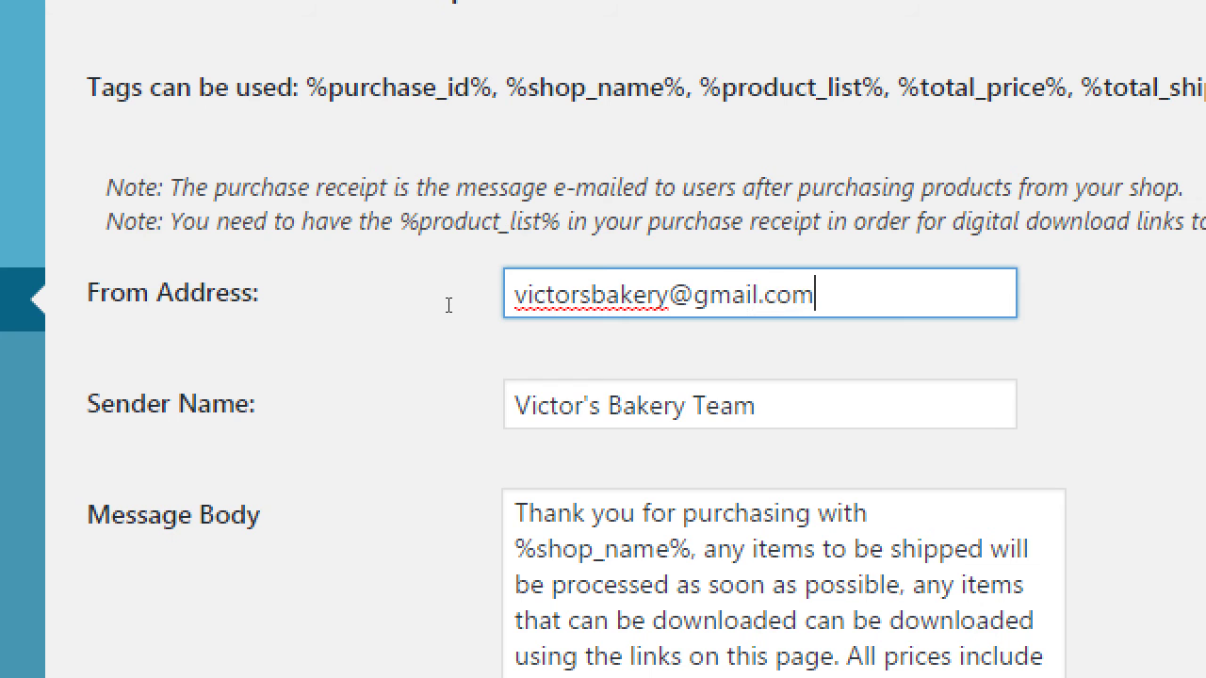
key("Tab")
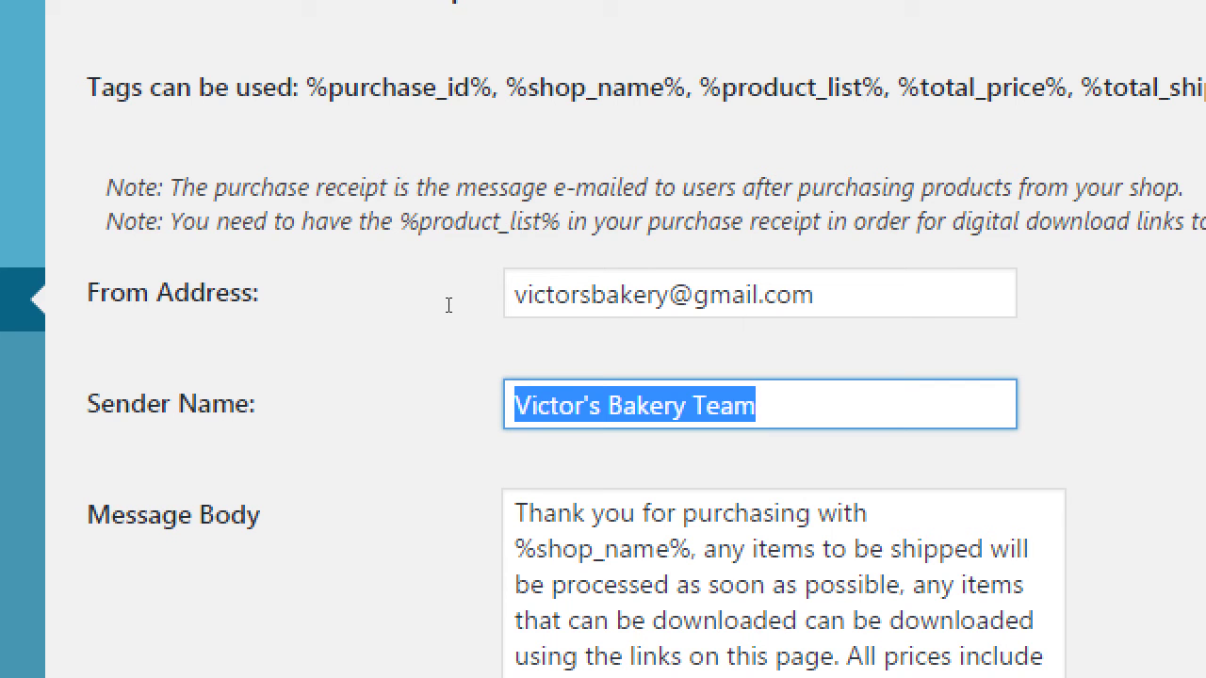
key("shift+Tab")
key("End")
key("BackSpace")
key("BackSpace")
key("BackSpace")
key("BackSpace")
key("BackSpace")
key("BackSpace")
key("BackSpace")
key("BackSpace")
key("BackSpace")
key("BackSpace")
key("Home")
key("Left")
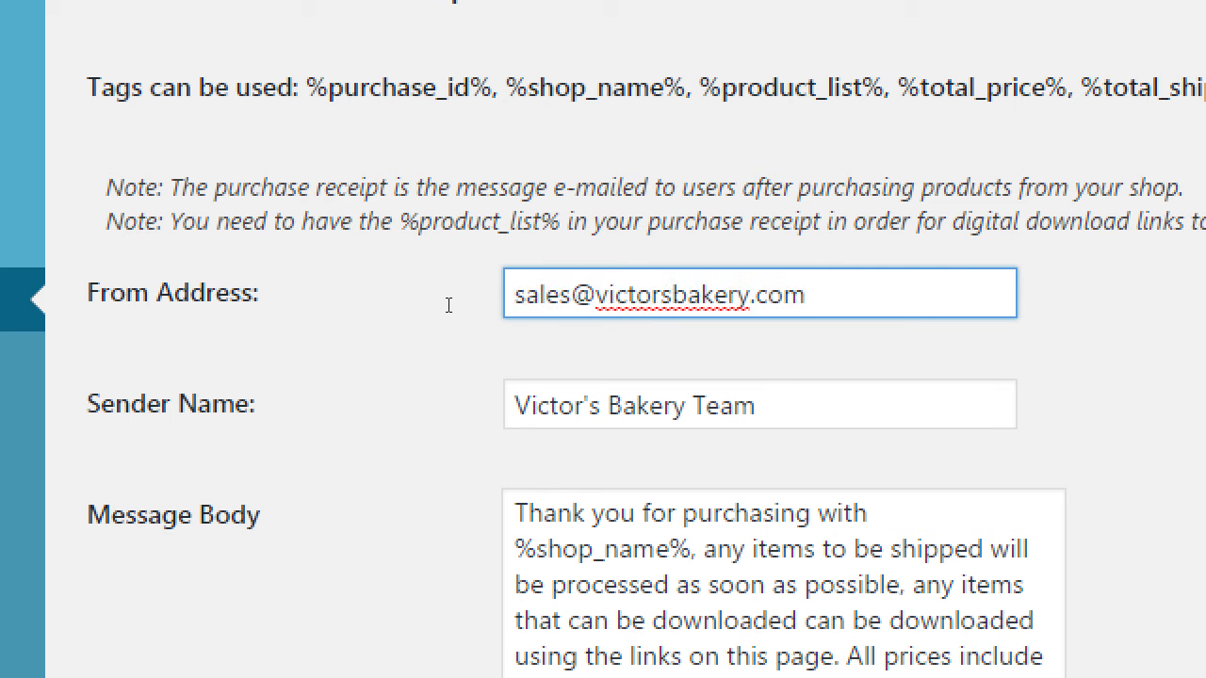
key("Right")
key("Right")
key("Right")
key("Right")
key("Right")
key("Right")
key("ctrl+shift+Right")
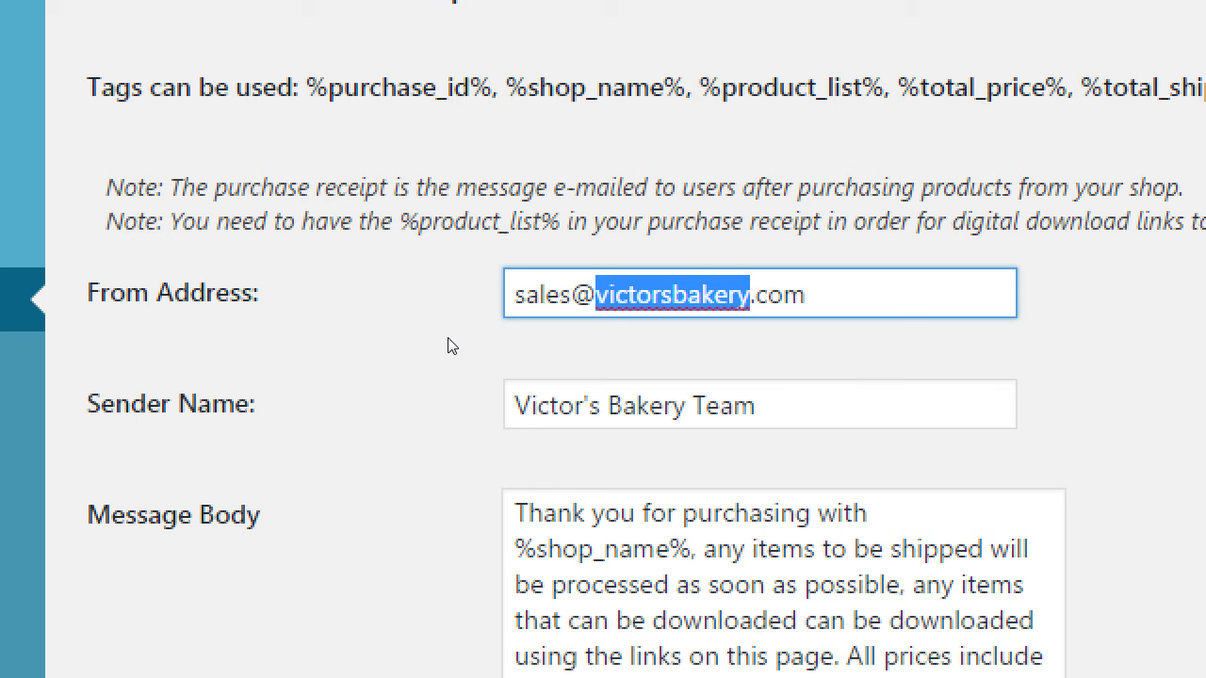
Delete the sentence about downloadable items from the purchase receipt message body
scroll(539, 374, "down", 1)
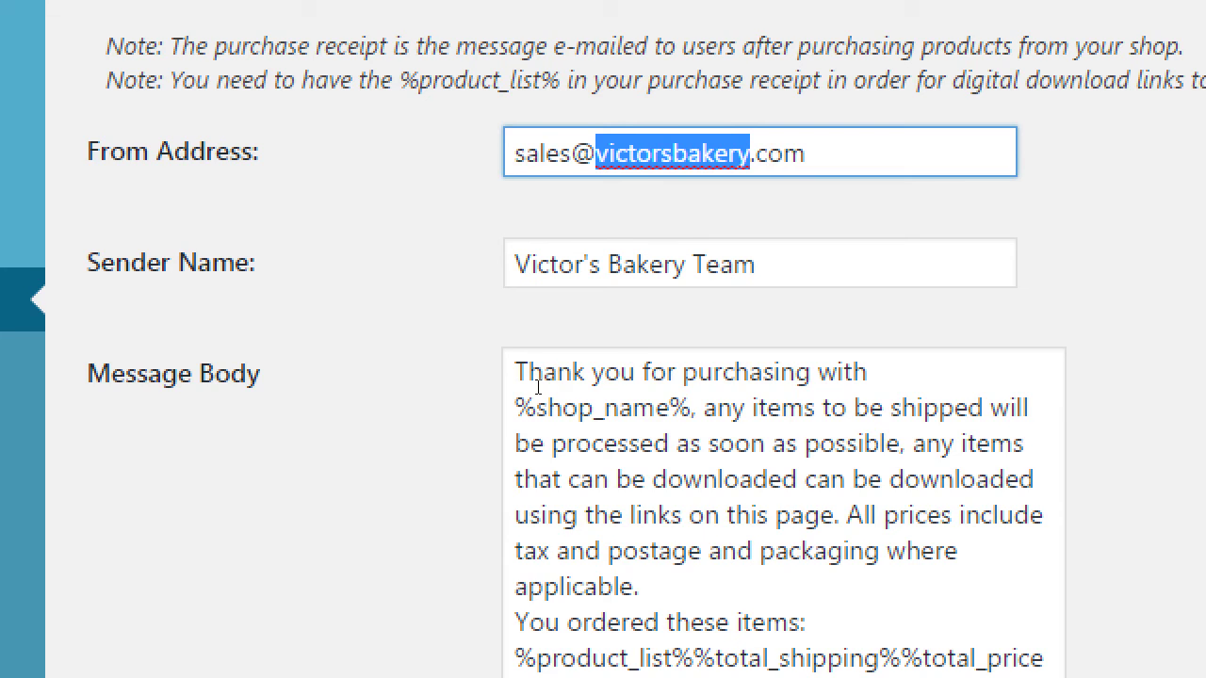
scroll(542, 377, "down", 1)
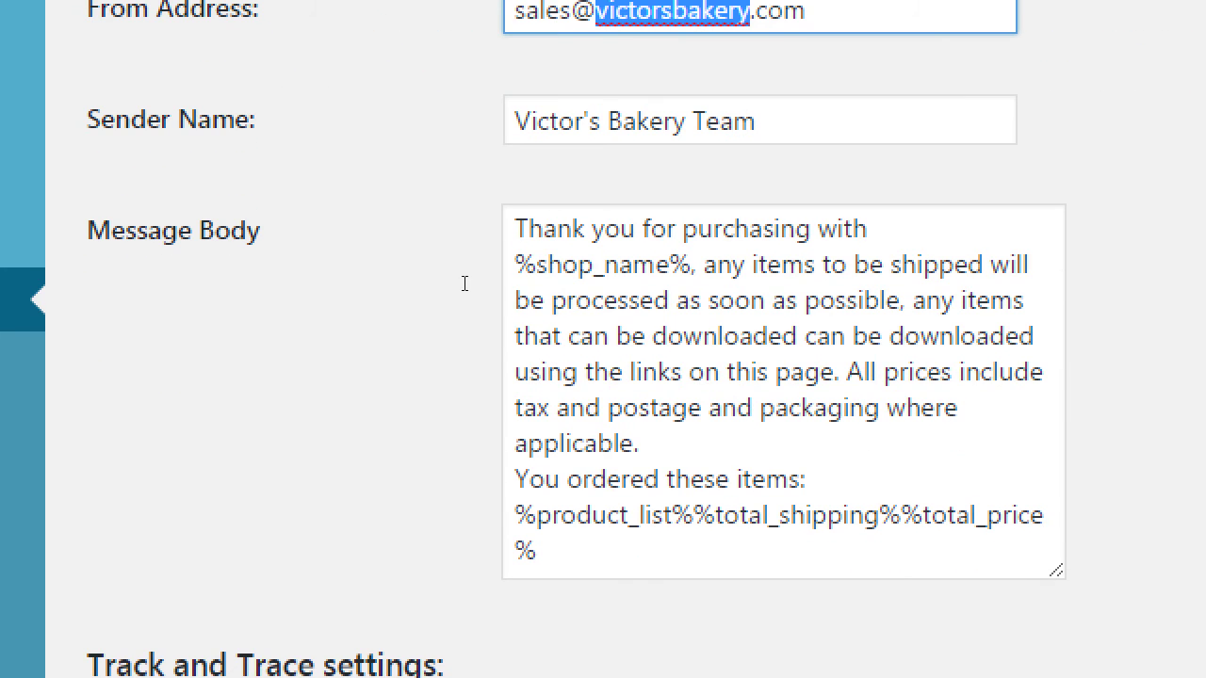
left_click_drag(619, 229, 542, 561)
left_click(643, 443)
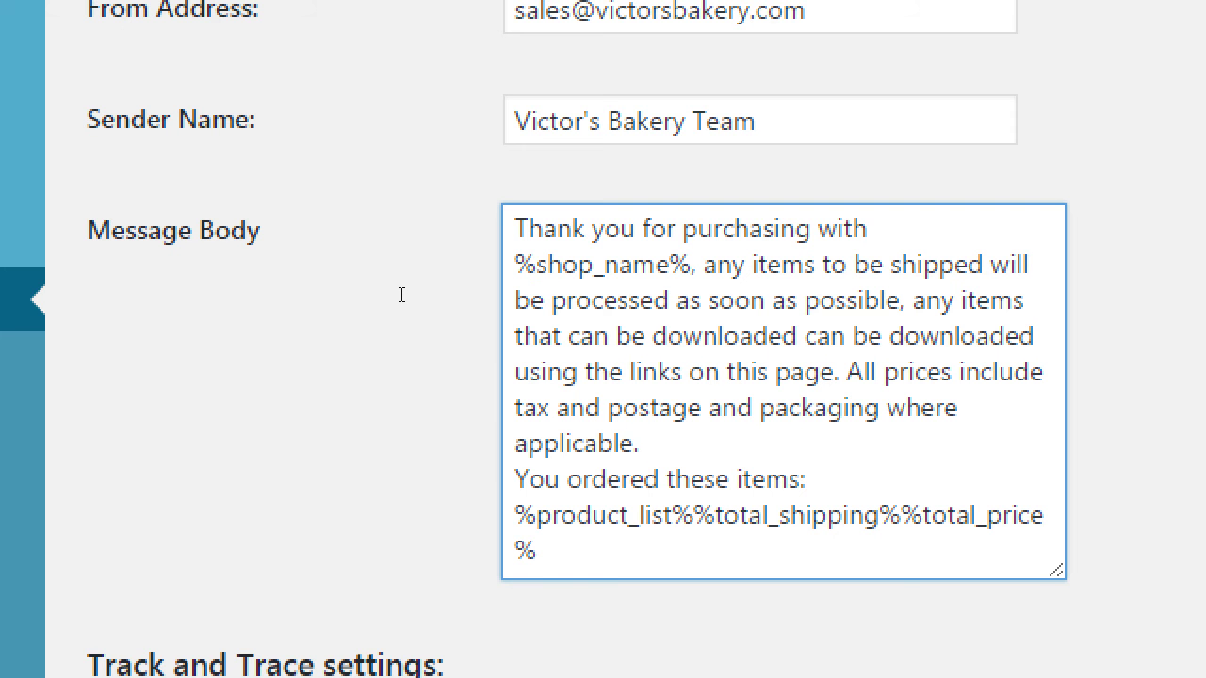
left_click_drag(546, 264, 618, 264)
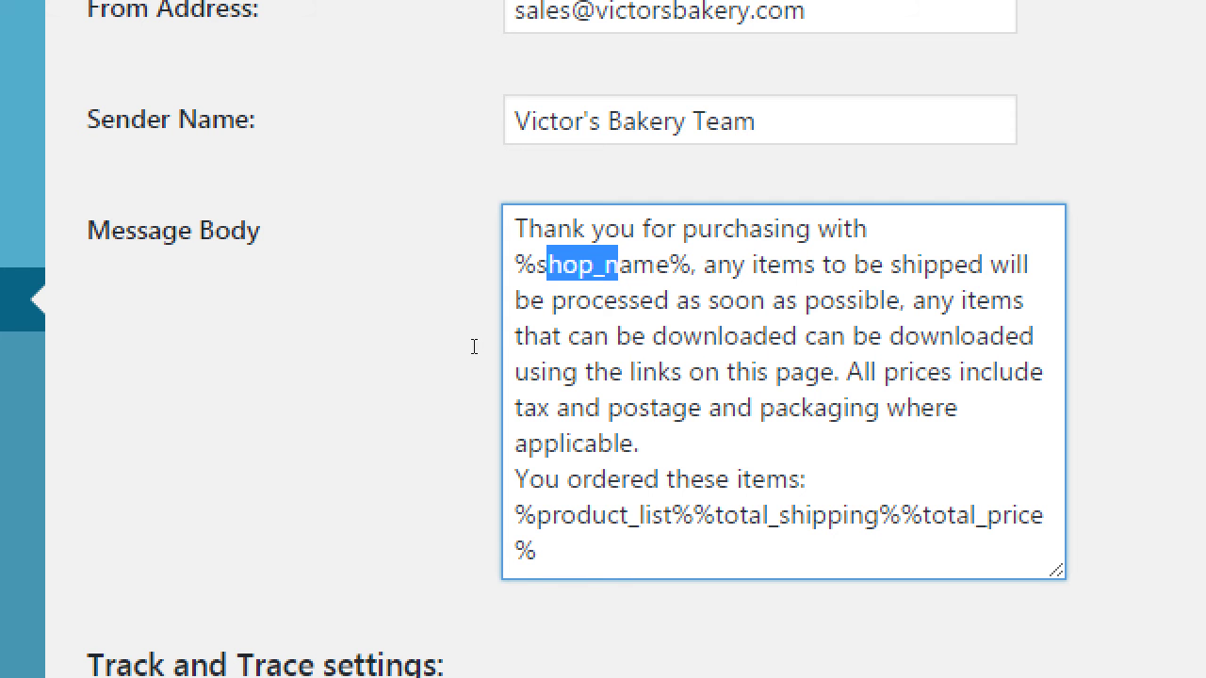
left_click_drag(912, 300, 833, 372)
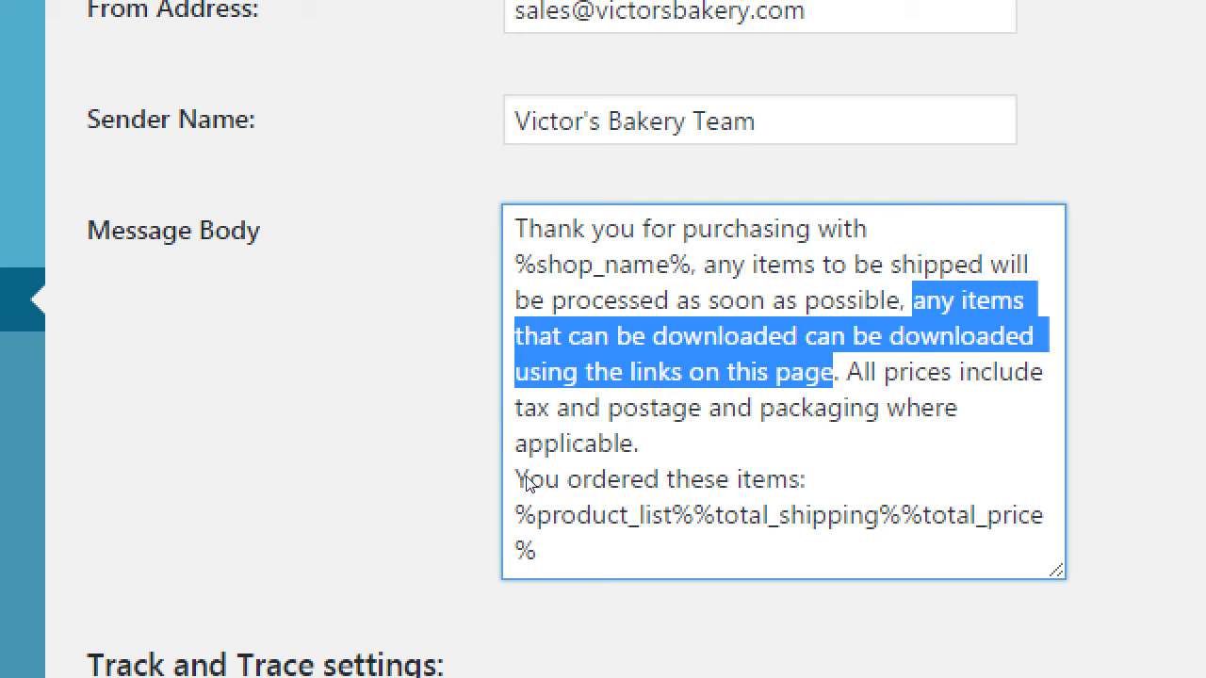
key("BackSpace")
key("BackSpace")
key("BackSpace")
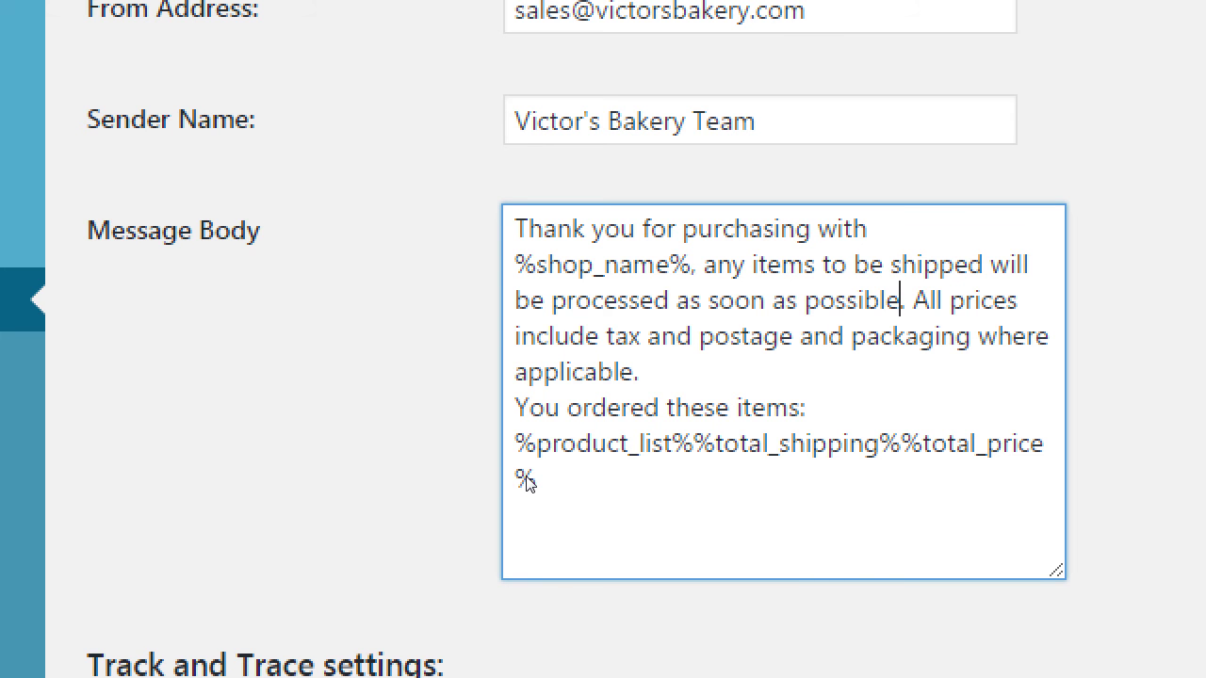
Review the %purchase_id%, %find_us% and %shop_name% tags in the receipt message body
scroll(528, 481, "up", 3)
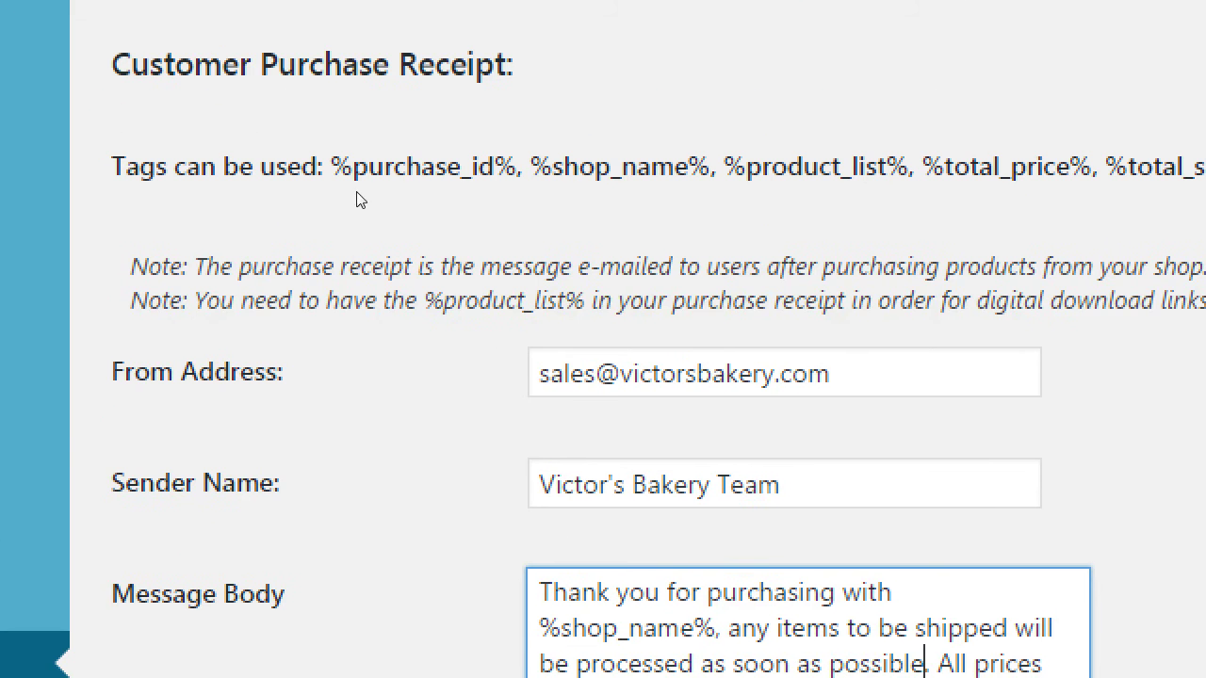
left_click_drag(370, 102, 411, 102)
left_click_drag(336, 215, 353, 220)
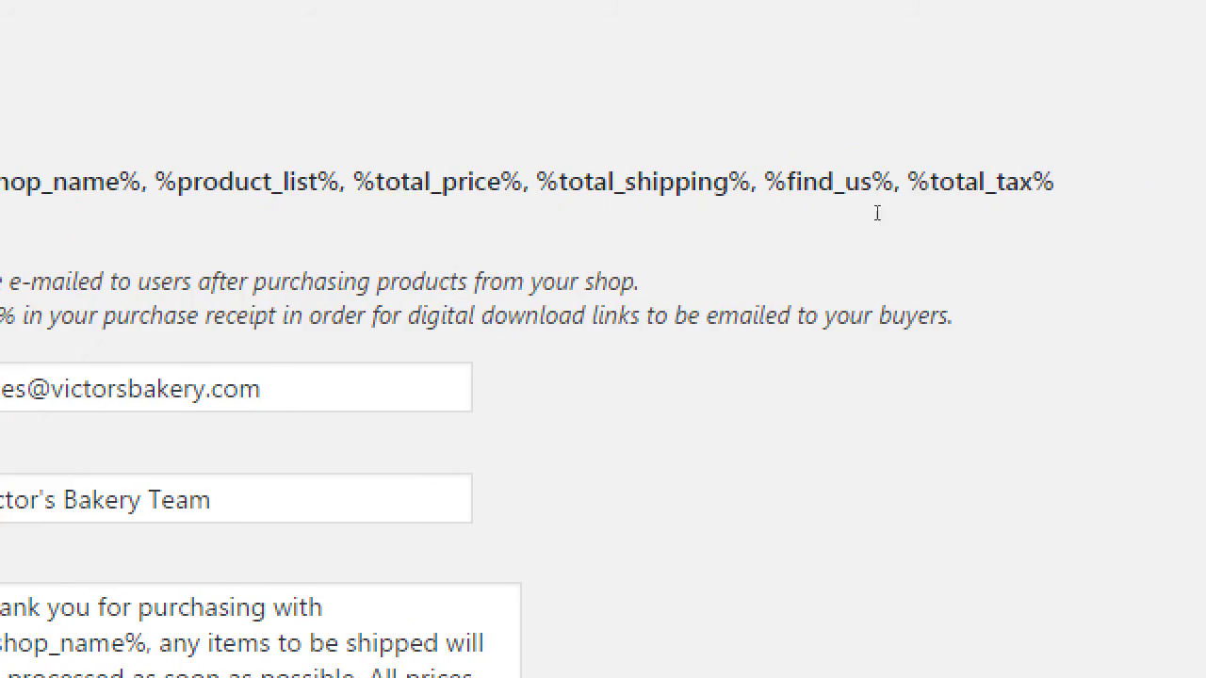
left_click_drag(795, 220, 897, 218)
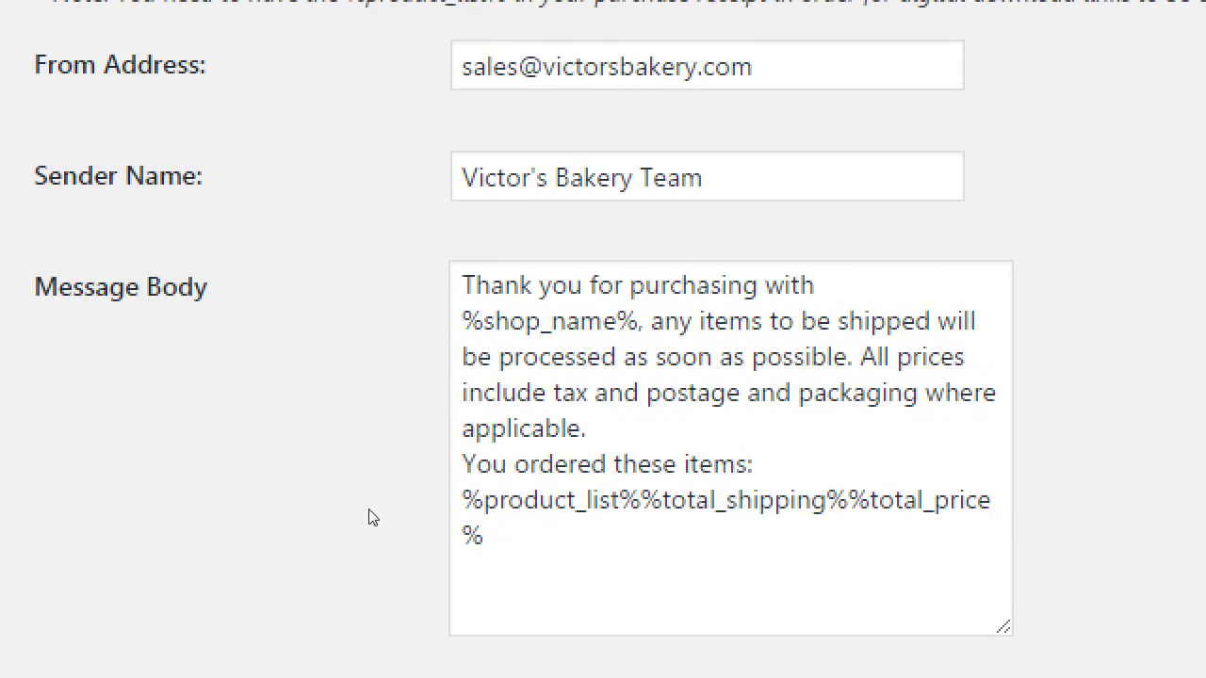
left_click(460, 500)
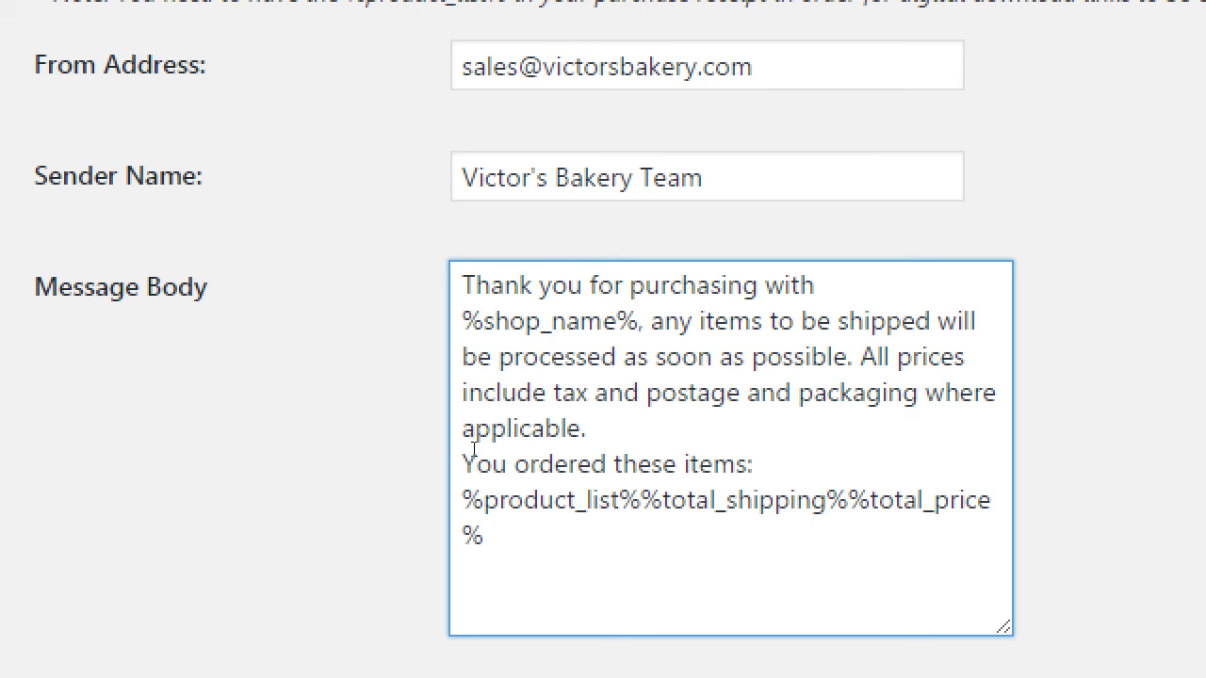
left_click_drag(474, 449, 392, 449)
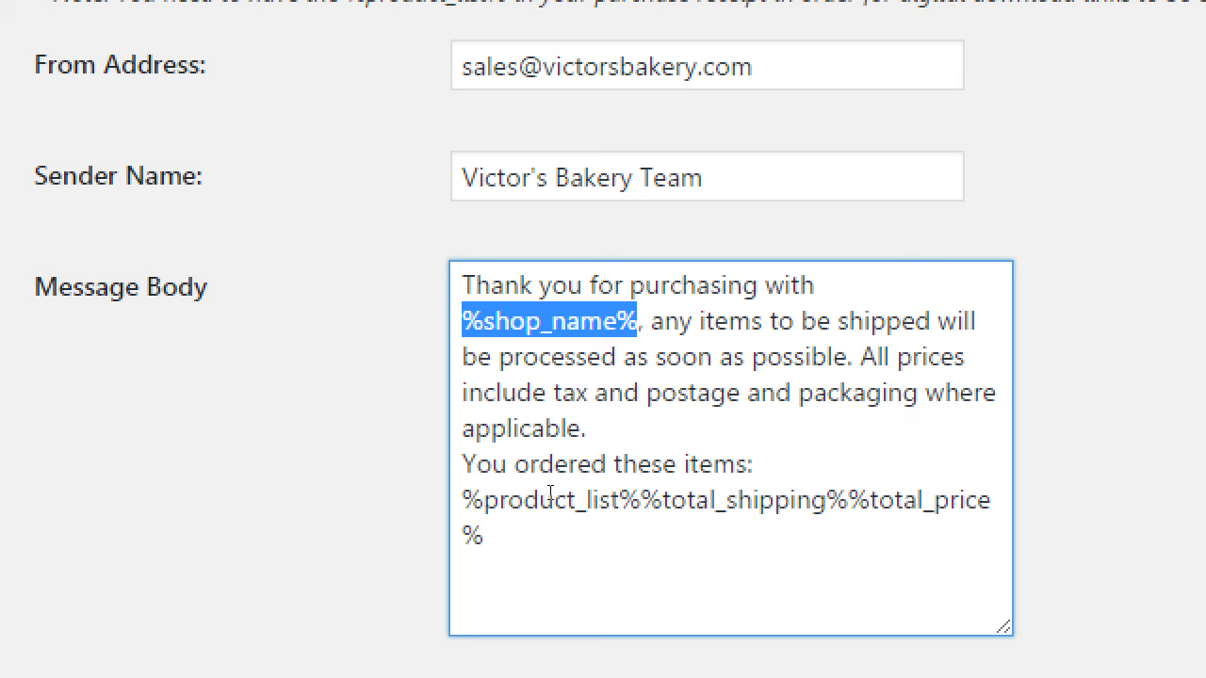
scroll(481, 473, "up", 1)
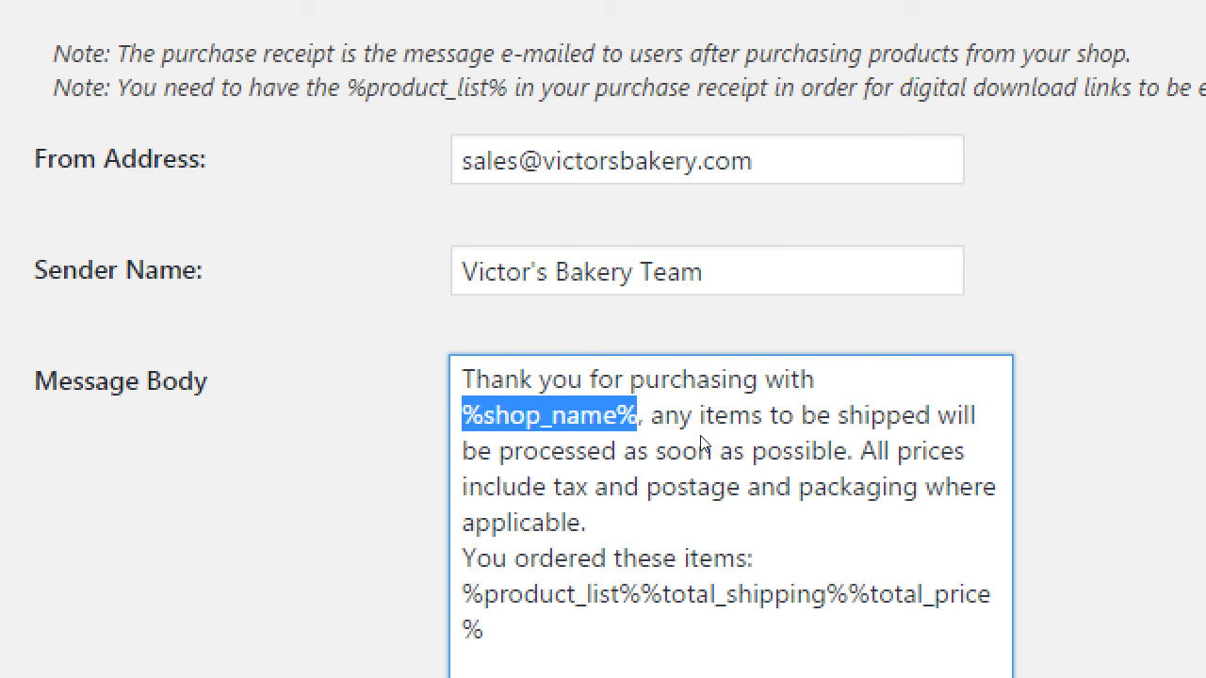
scroll(700, 443, "down", 5)
scroll(707, 444, "down", 2)
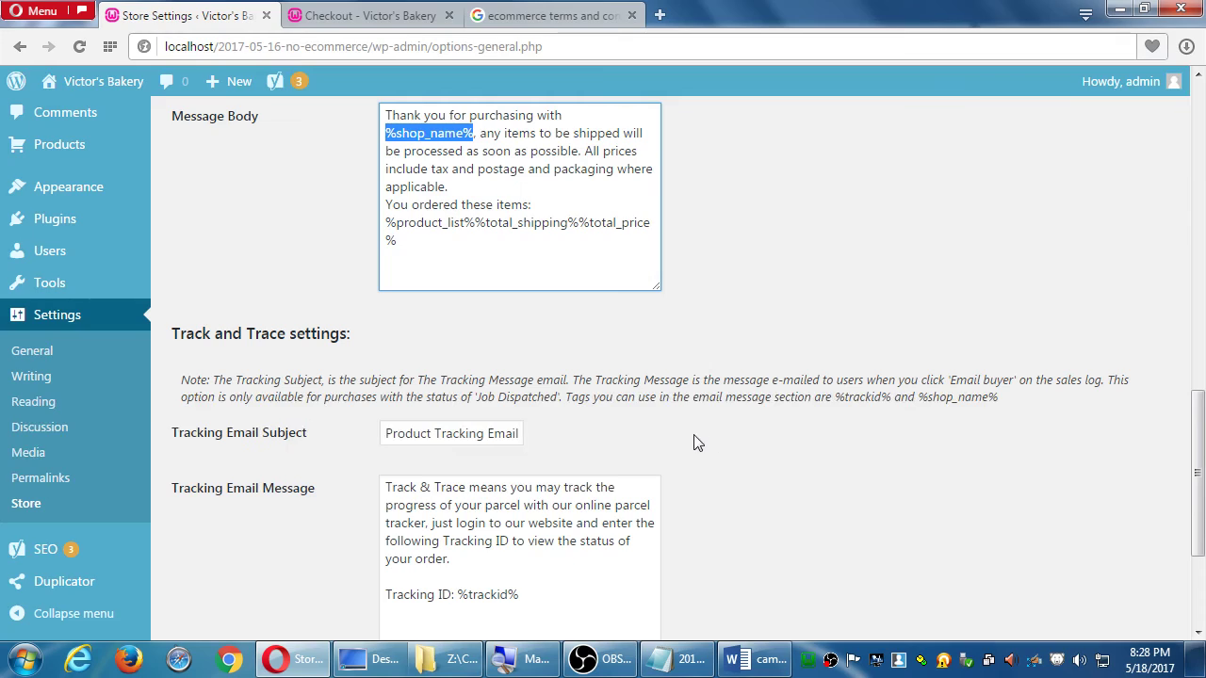
scroll(695, 439, "down", 2)
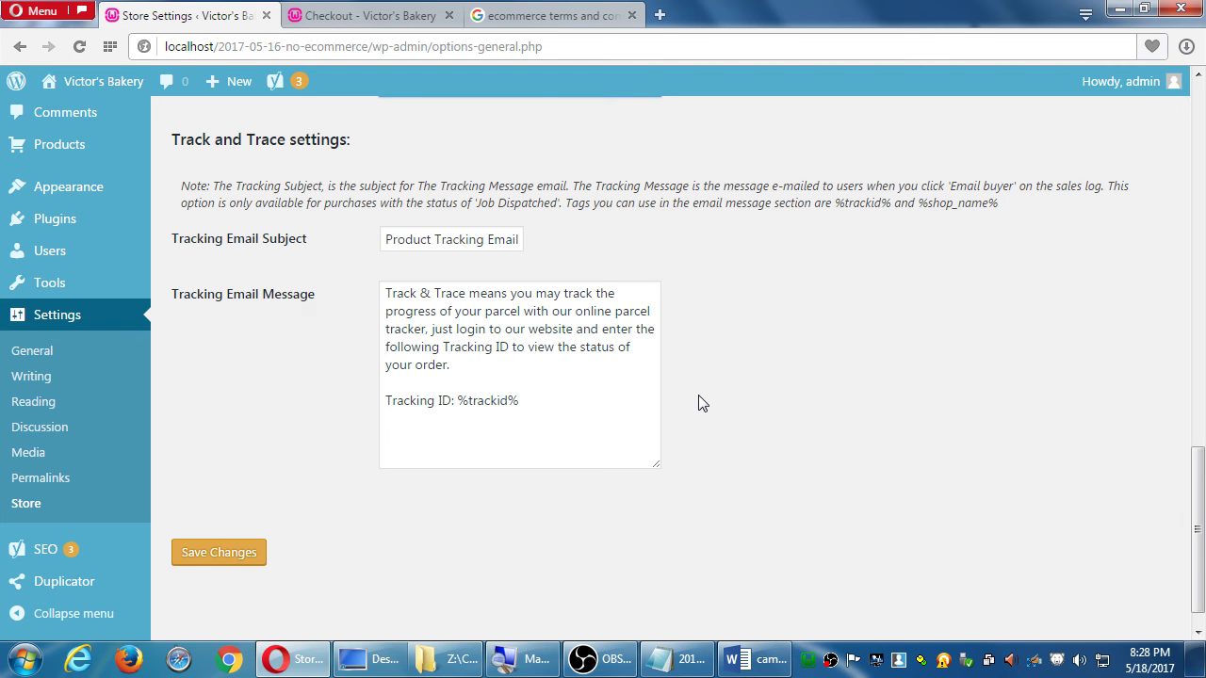
scroll(699, 403, "up", 15)
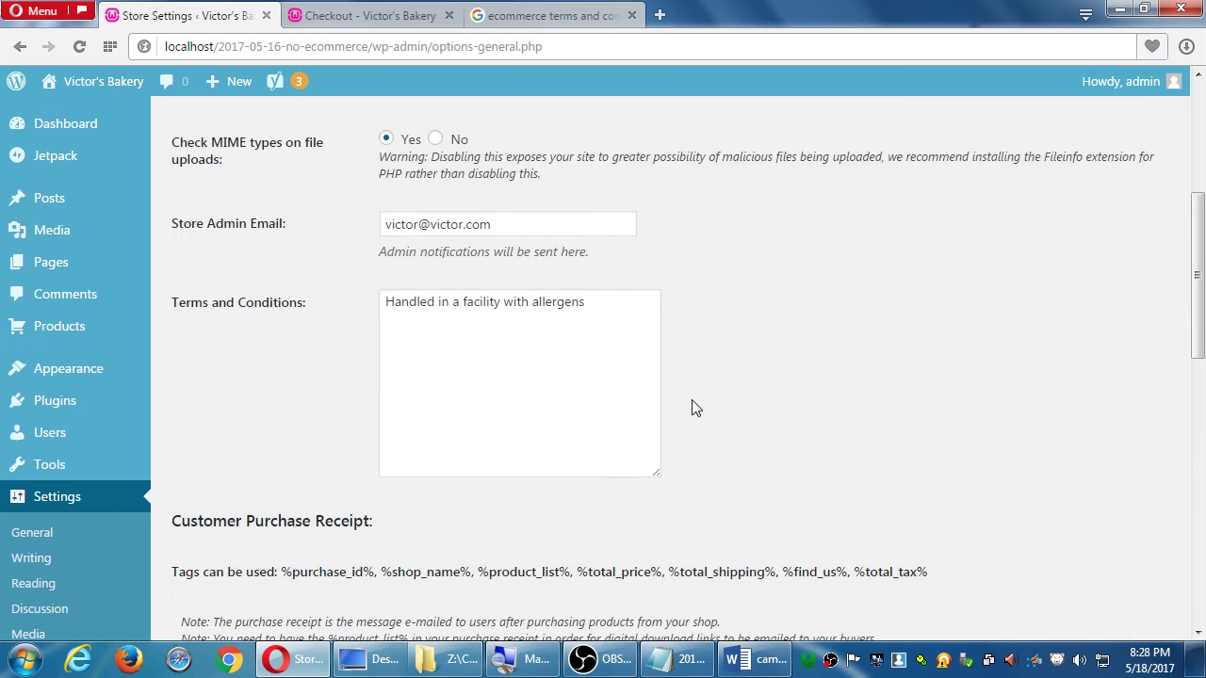
scroll(698, 403, "down", 3)
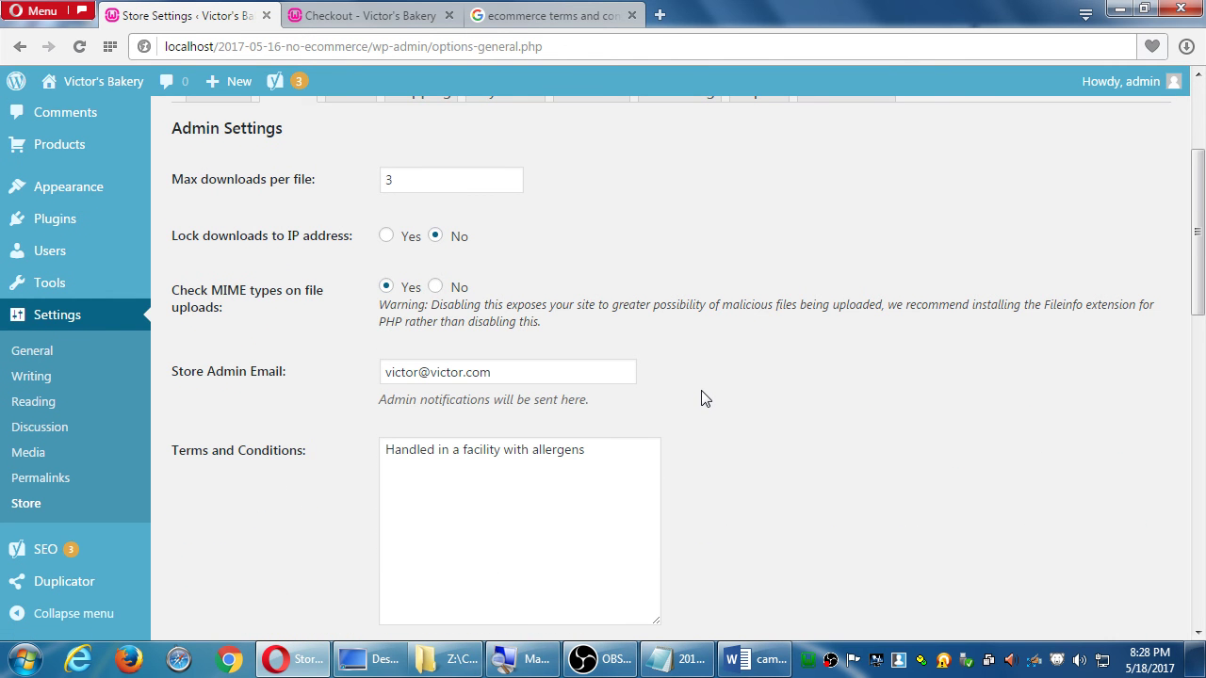
scroll(701, 398, "down", 2)
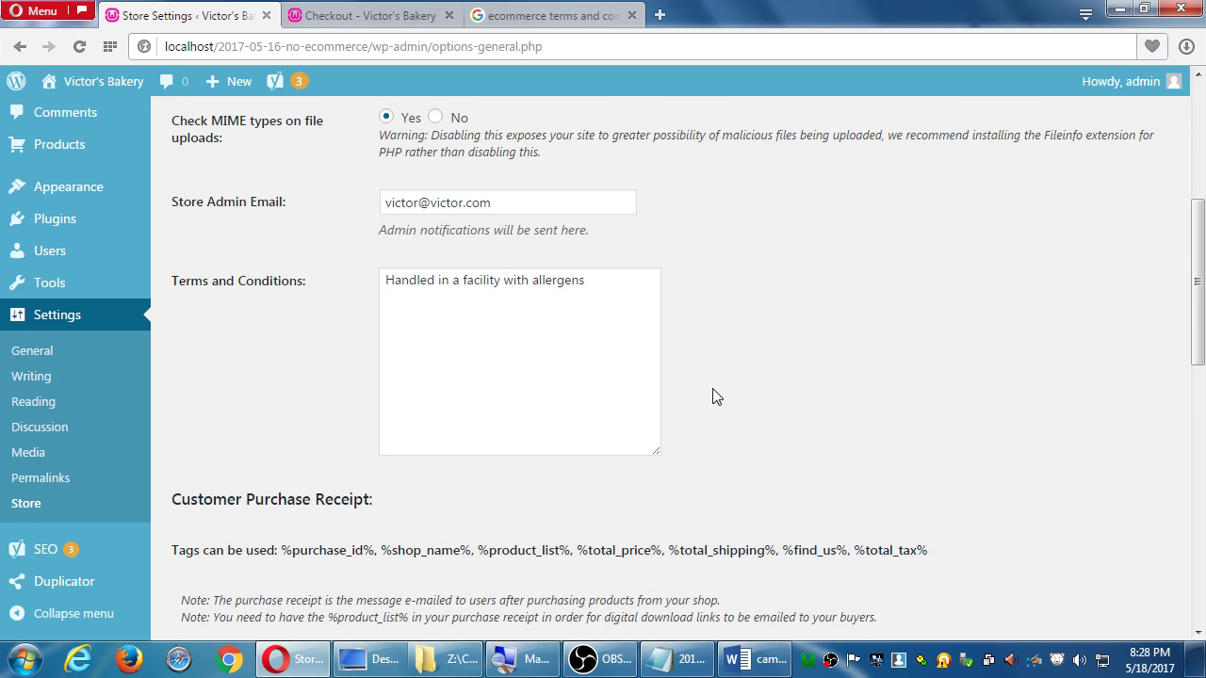
scroll(713, 397, "up", 5)
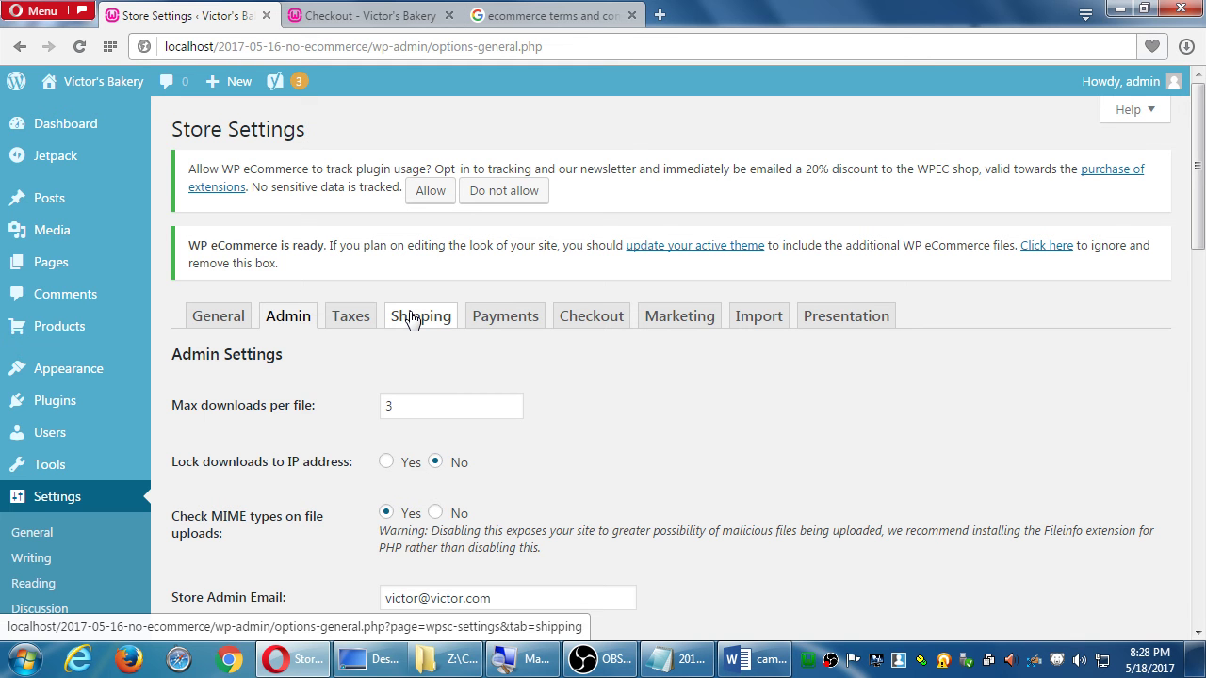
left_click(411, 316)
mouse_move(123, 126)
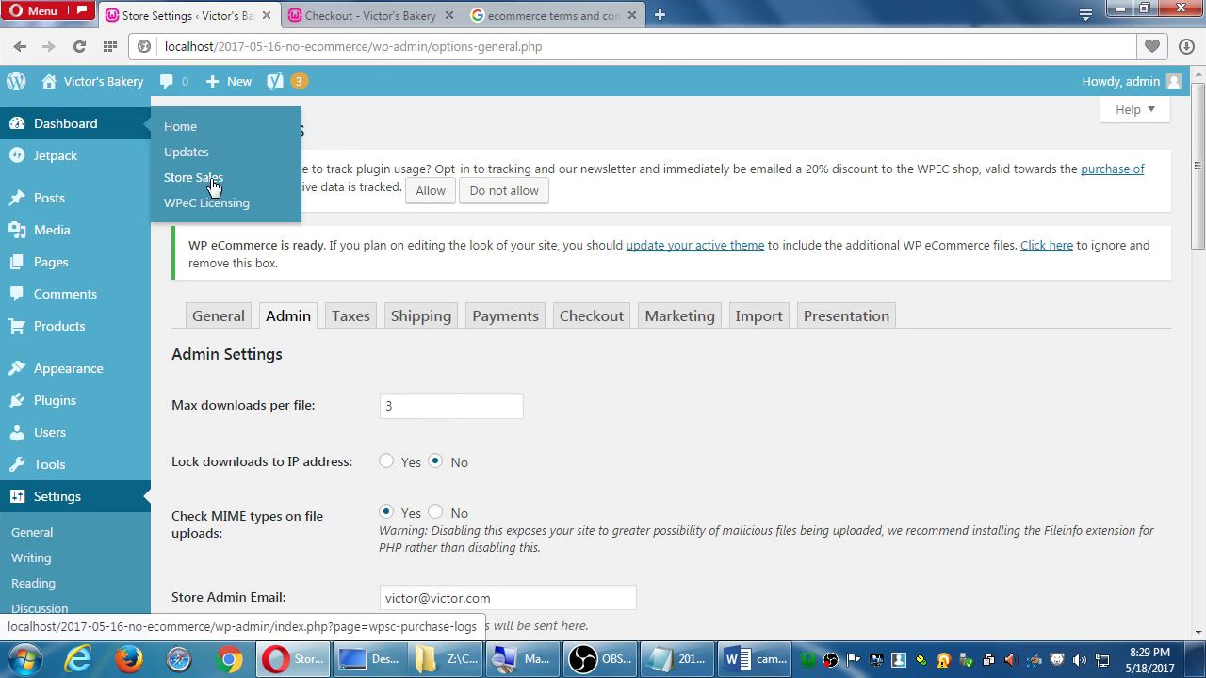
scroll(341, 380, "down", 15)
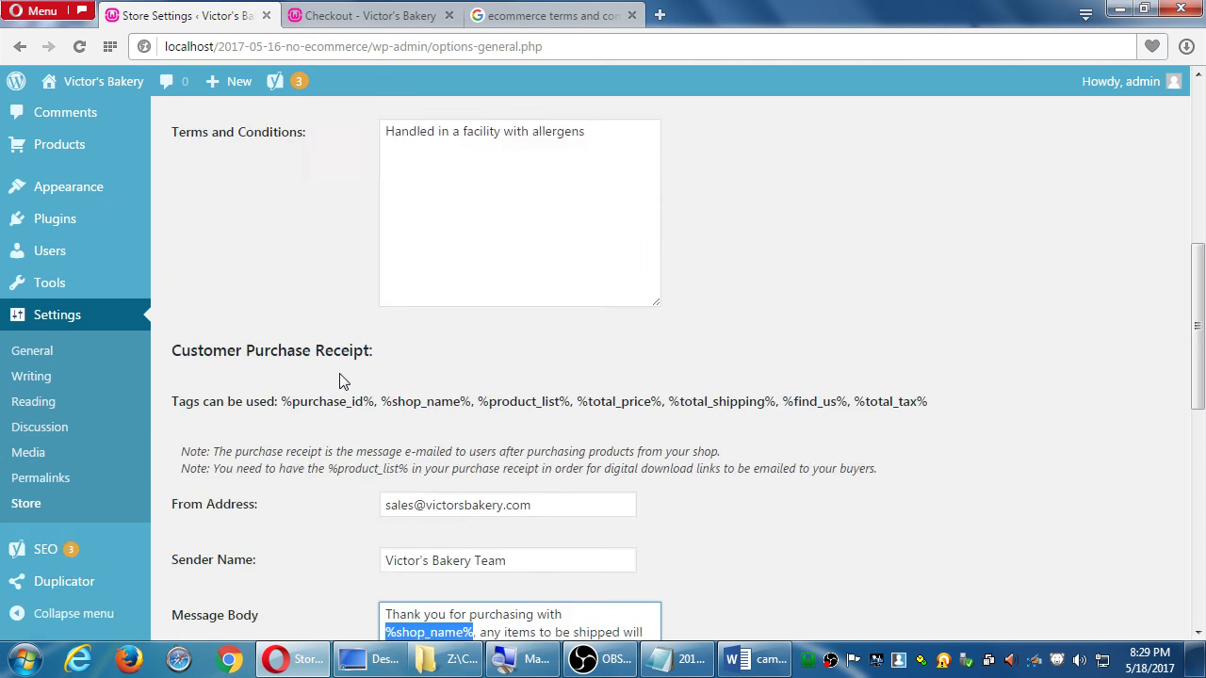
Save the Admin tab settings and check the 'Settings saved.' notice
left_click(245, 523)
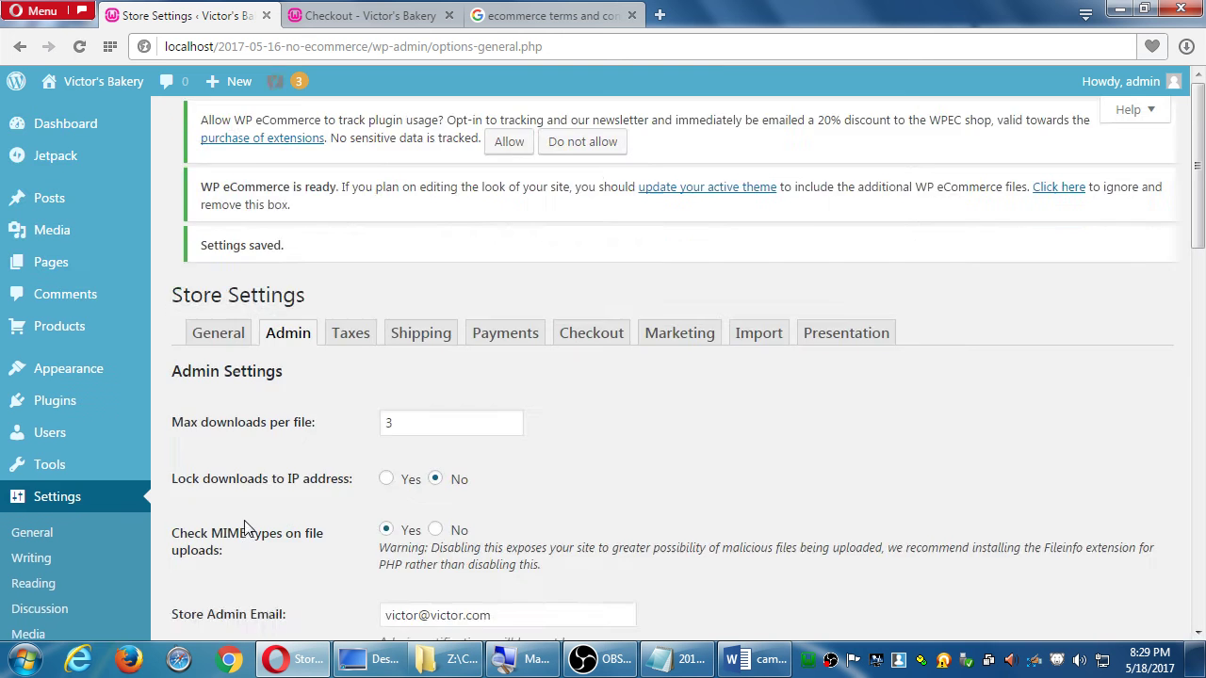
scroll(250, 525, "down", 15)
scroll(259, 521, "down", 5)
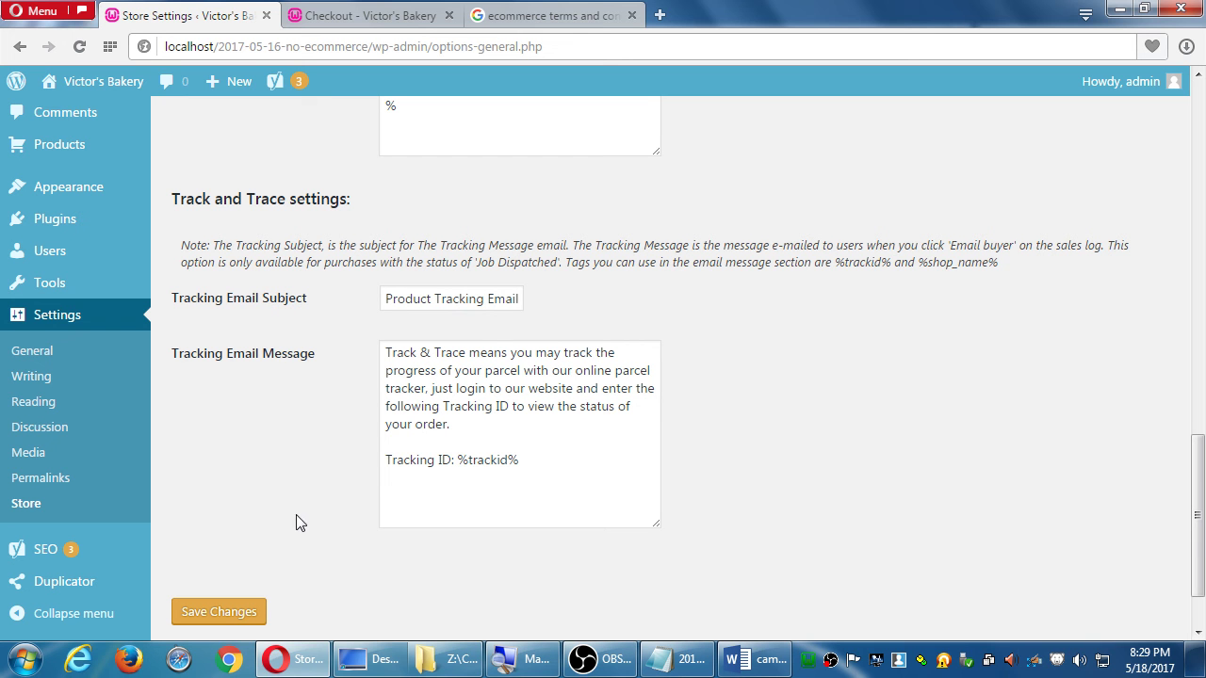
scroll(325, 480, "down", 2)
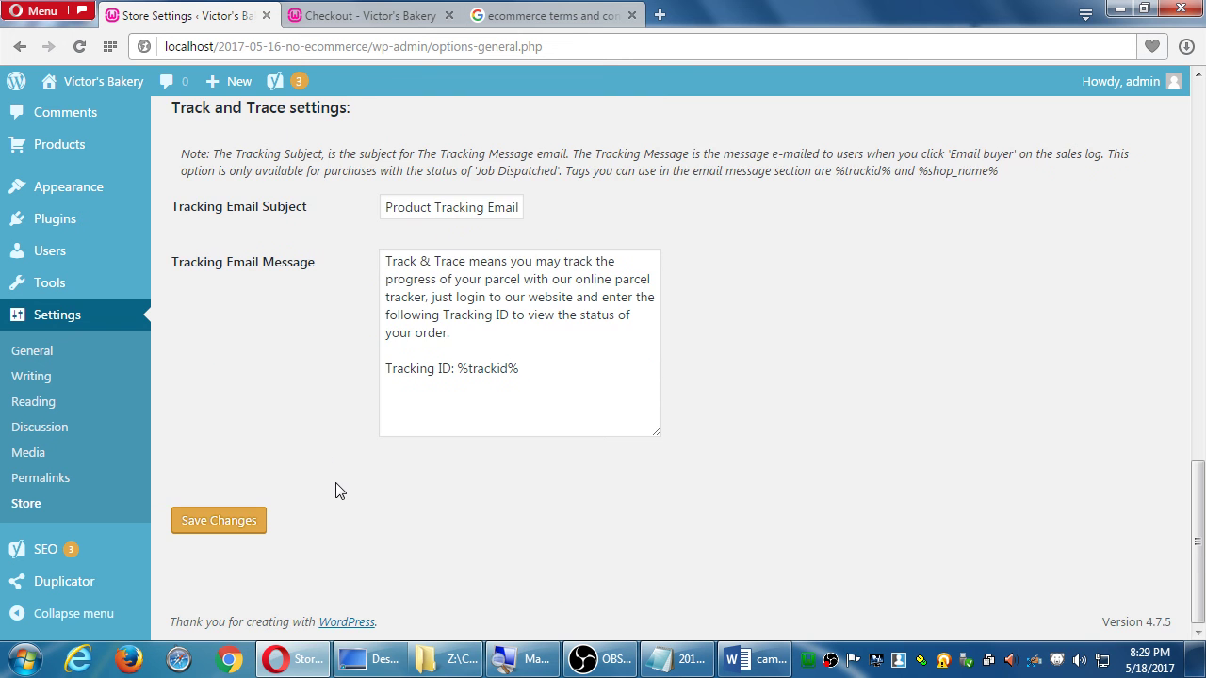
left_click(603, 660)
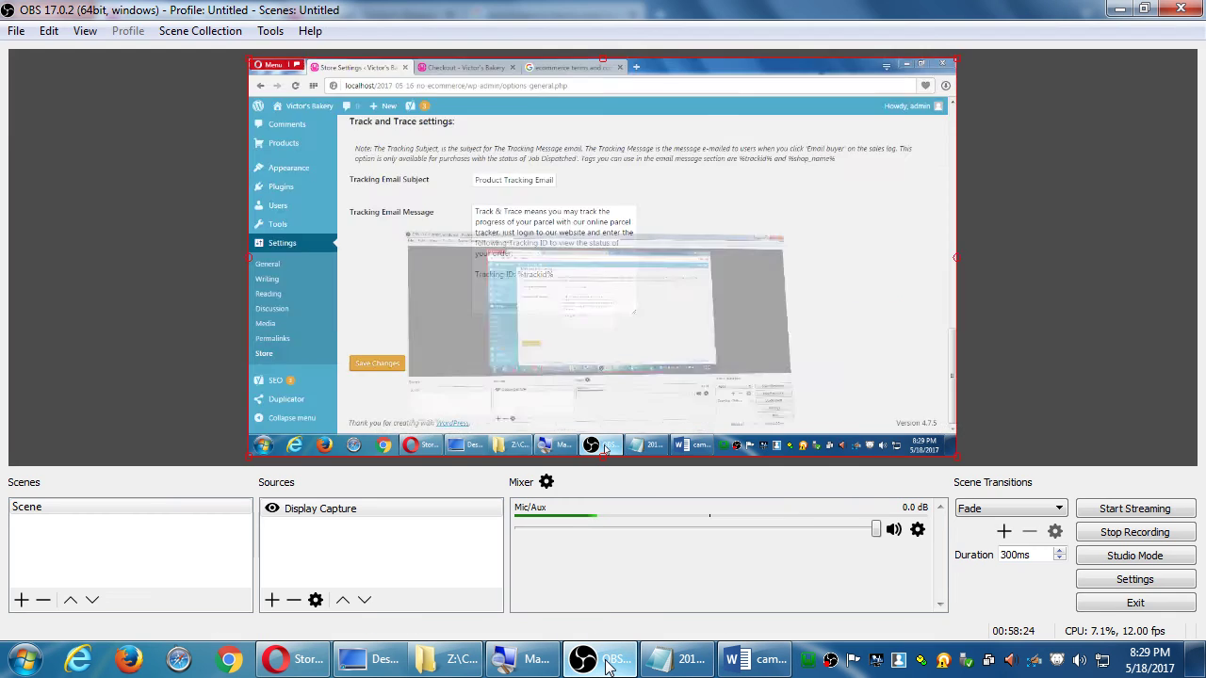
left_click(603, 659)
scroll(580, 537, "up", 5)
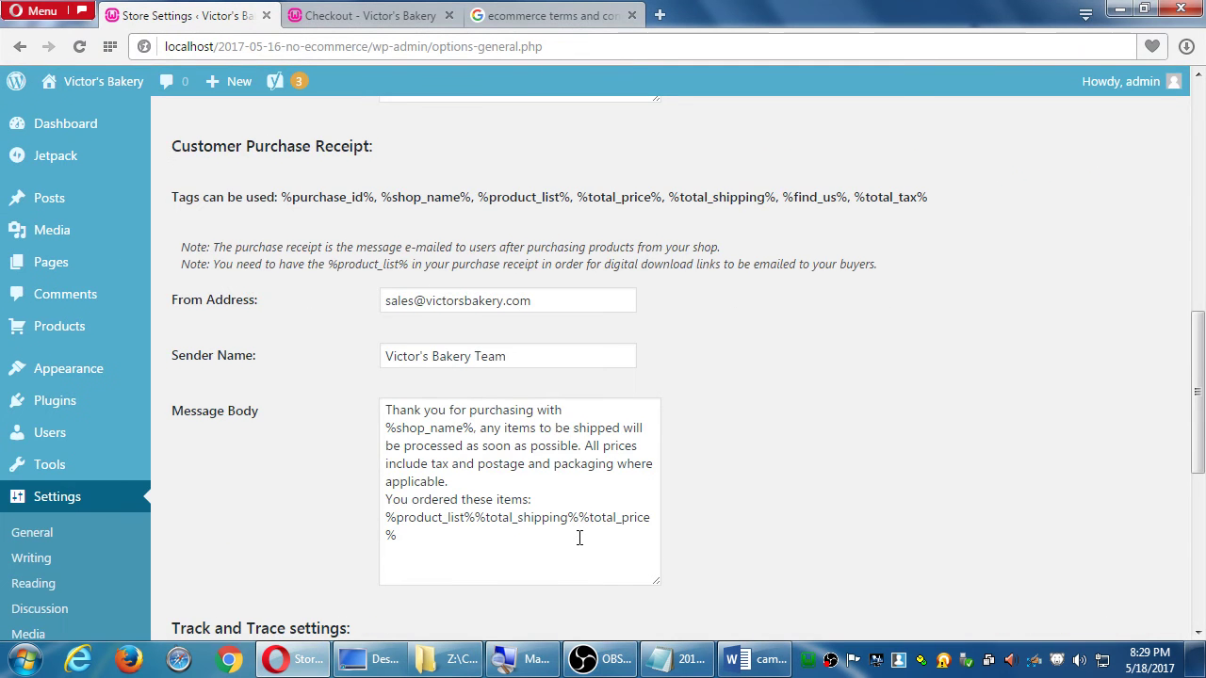
scroll(580, 537, "up", 8)
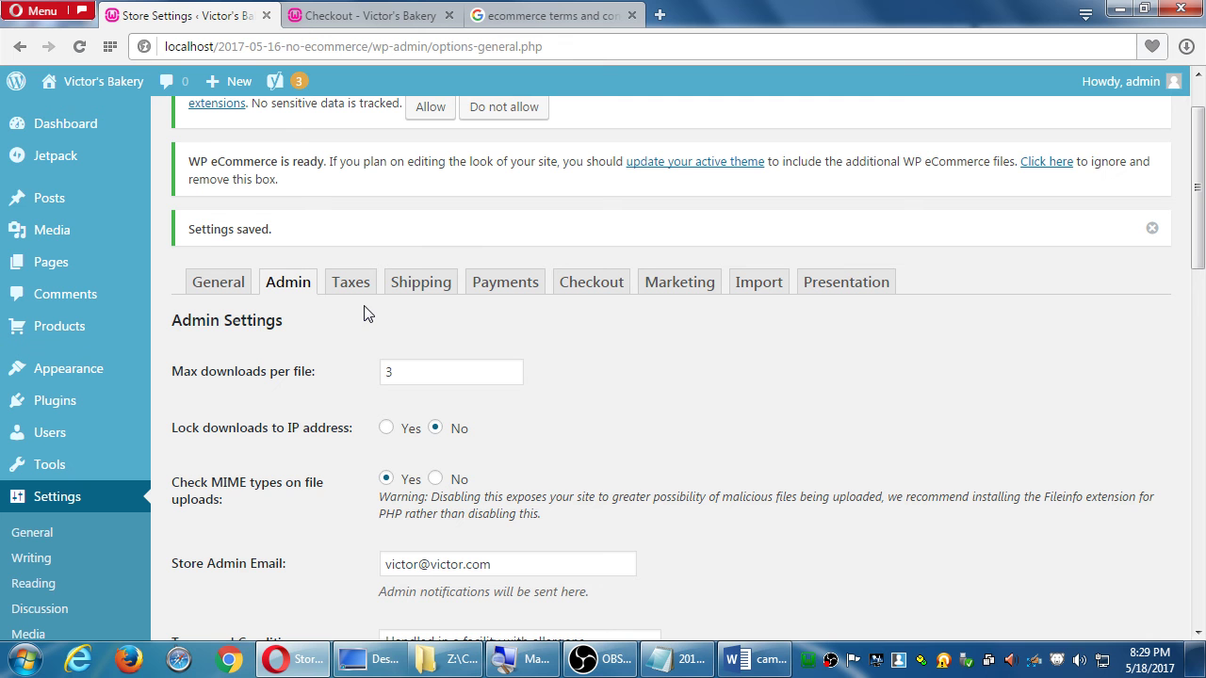
scroll(398, 323, "up", 1)
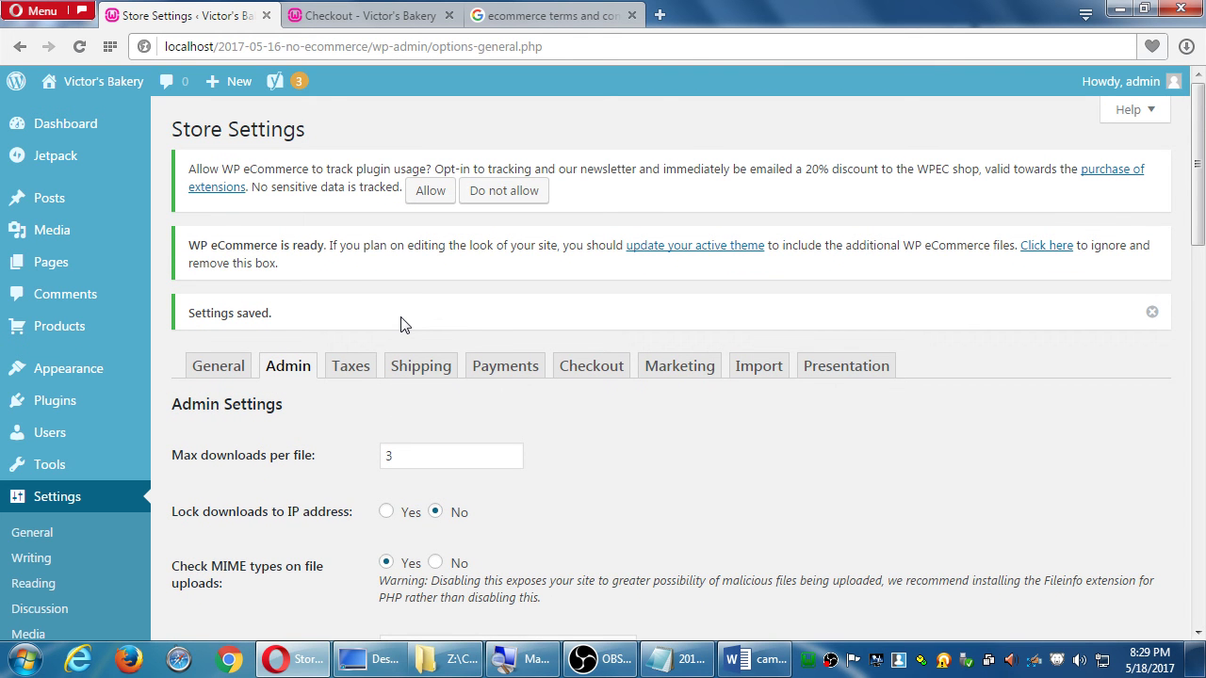
Open the Import tab and look through the Import Products CSV column list
mouse_move(42, 400)
left_click(757, 379)
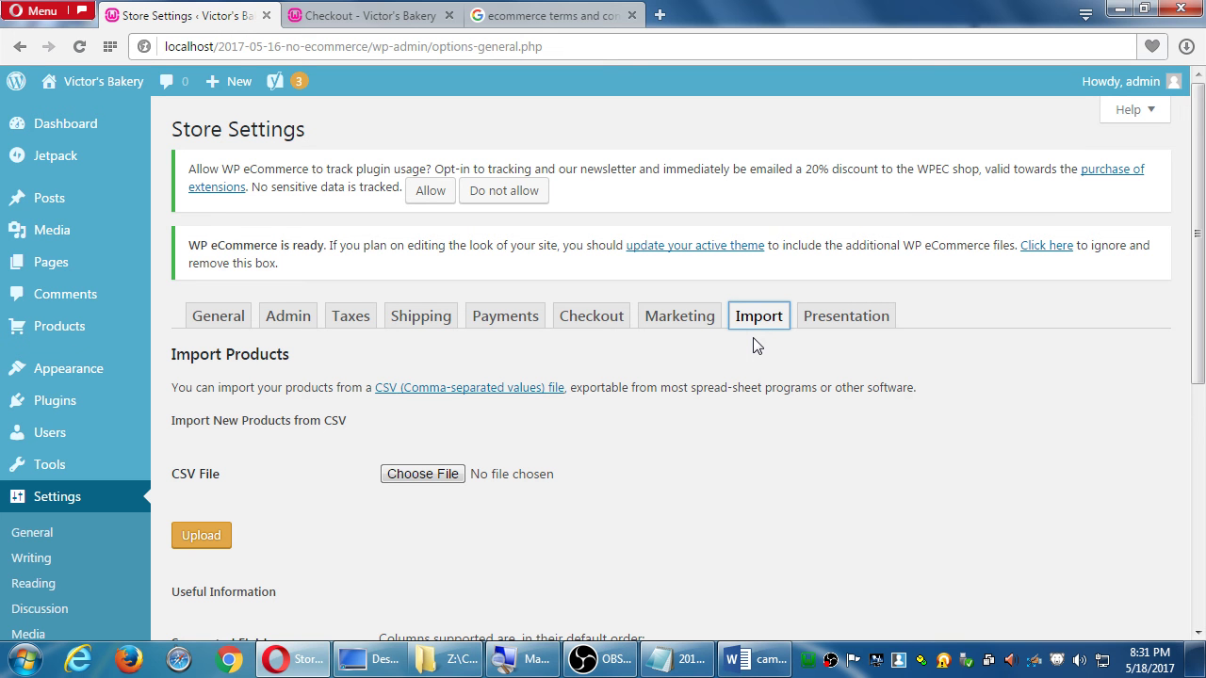
left_click(971, 289)
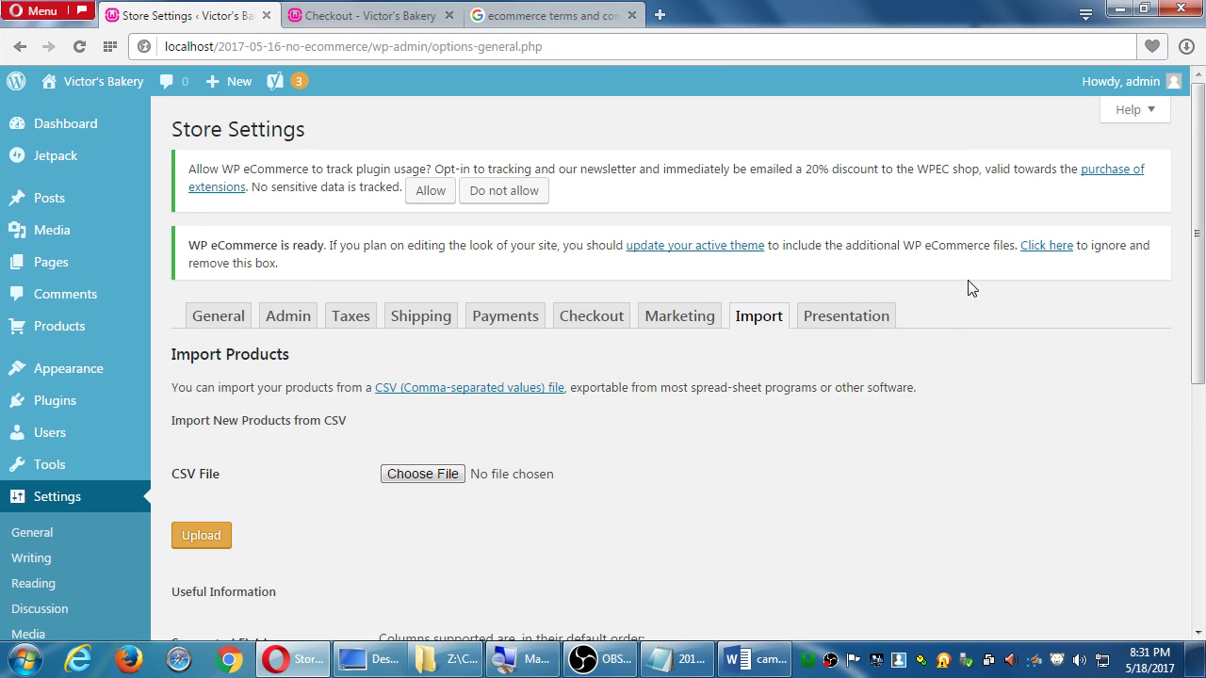
scroll(970, 288, "down", 1)
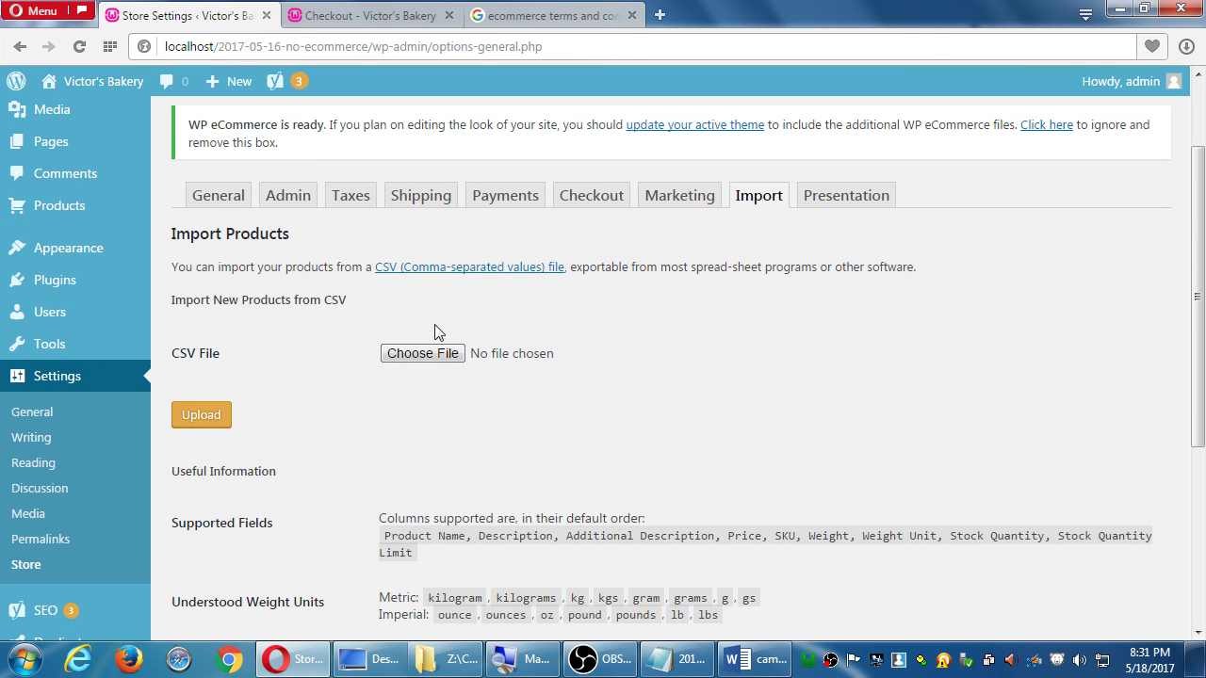
scroll(311, 415, "down", 1)
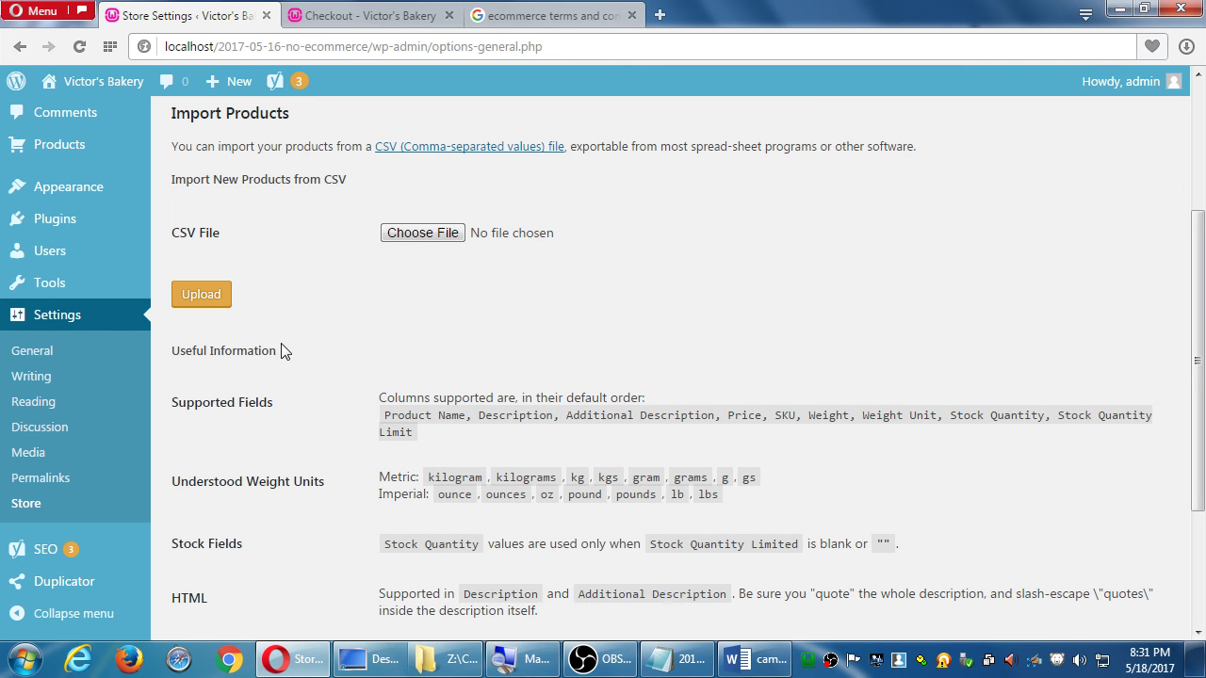
scroll(219, 315, "up", 1)
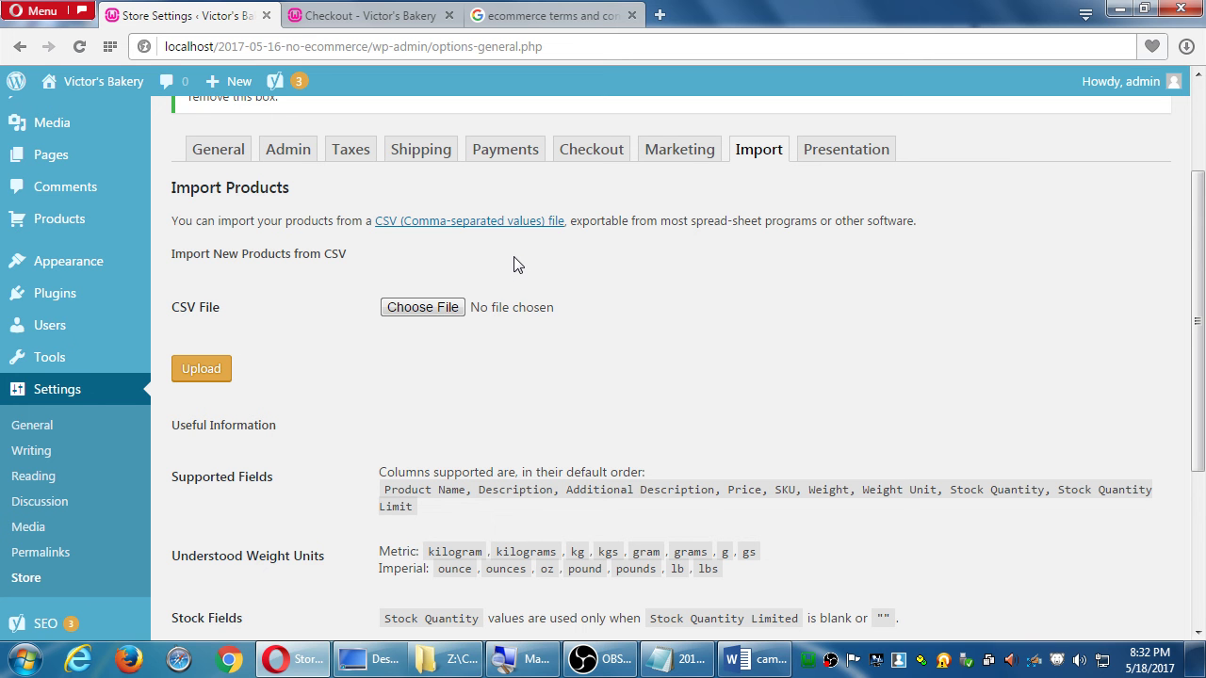
scroll(516, 264, "down", 2)
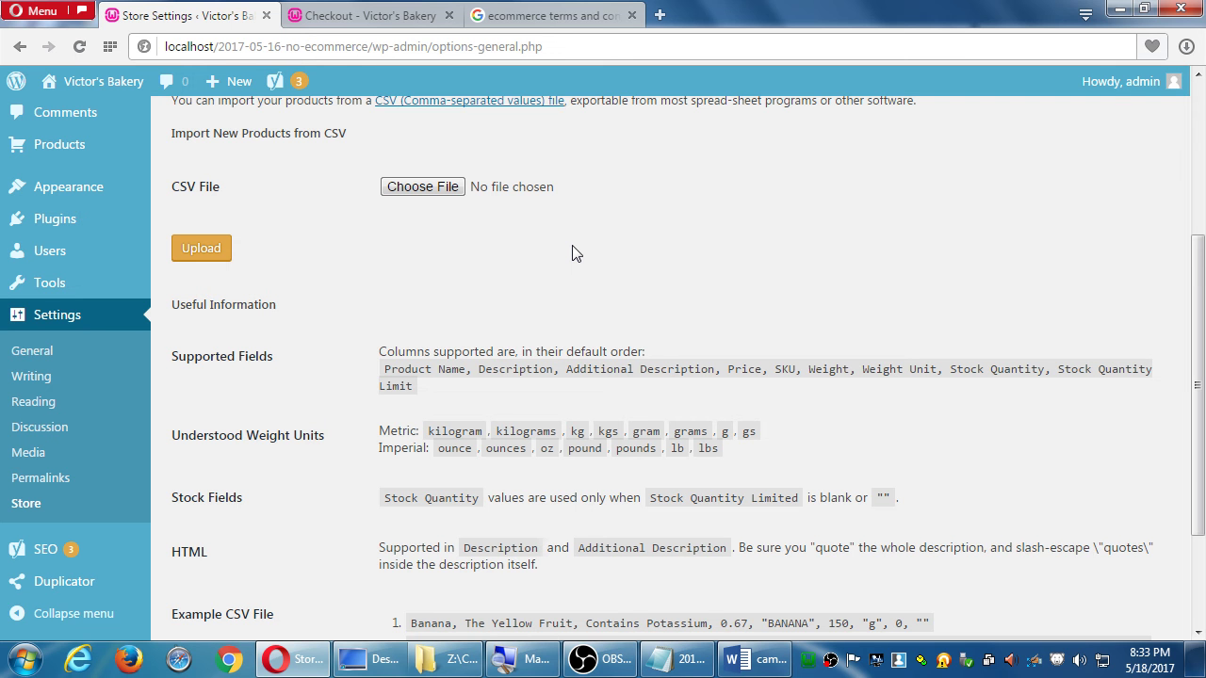
scroll(702, 234, "down", 3)
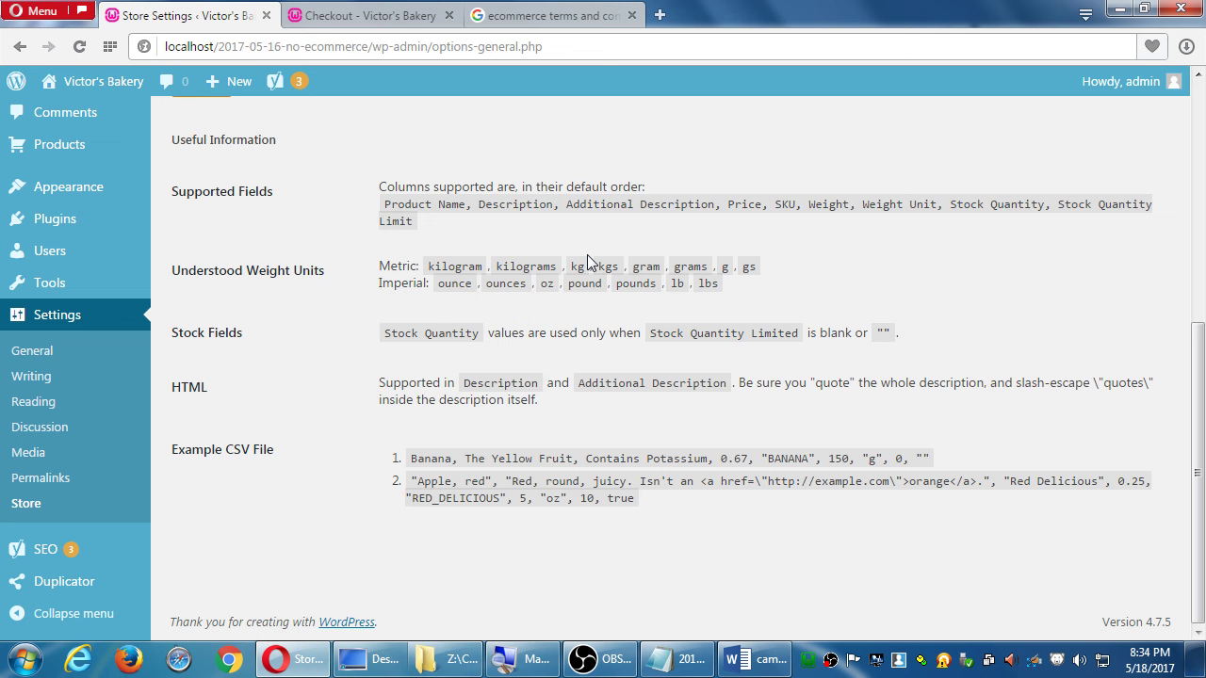
key("F5")
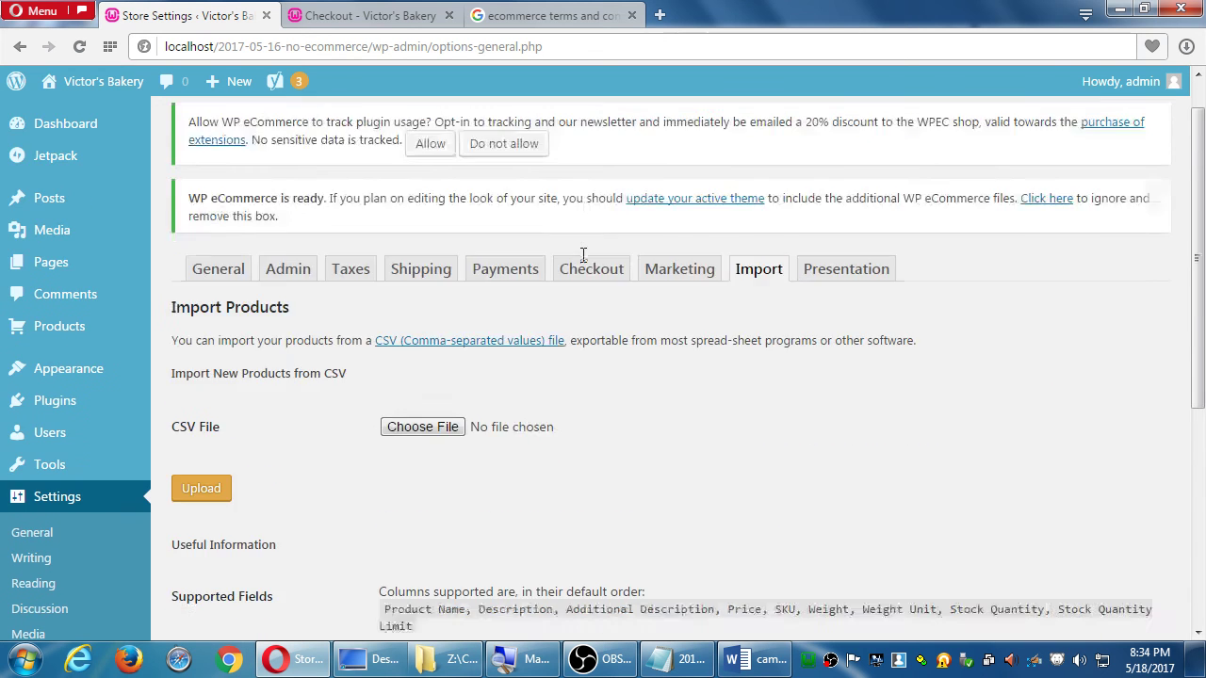